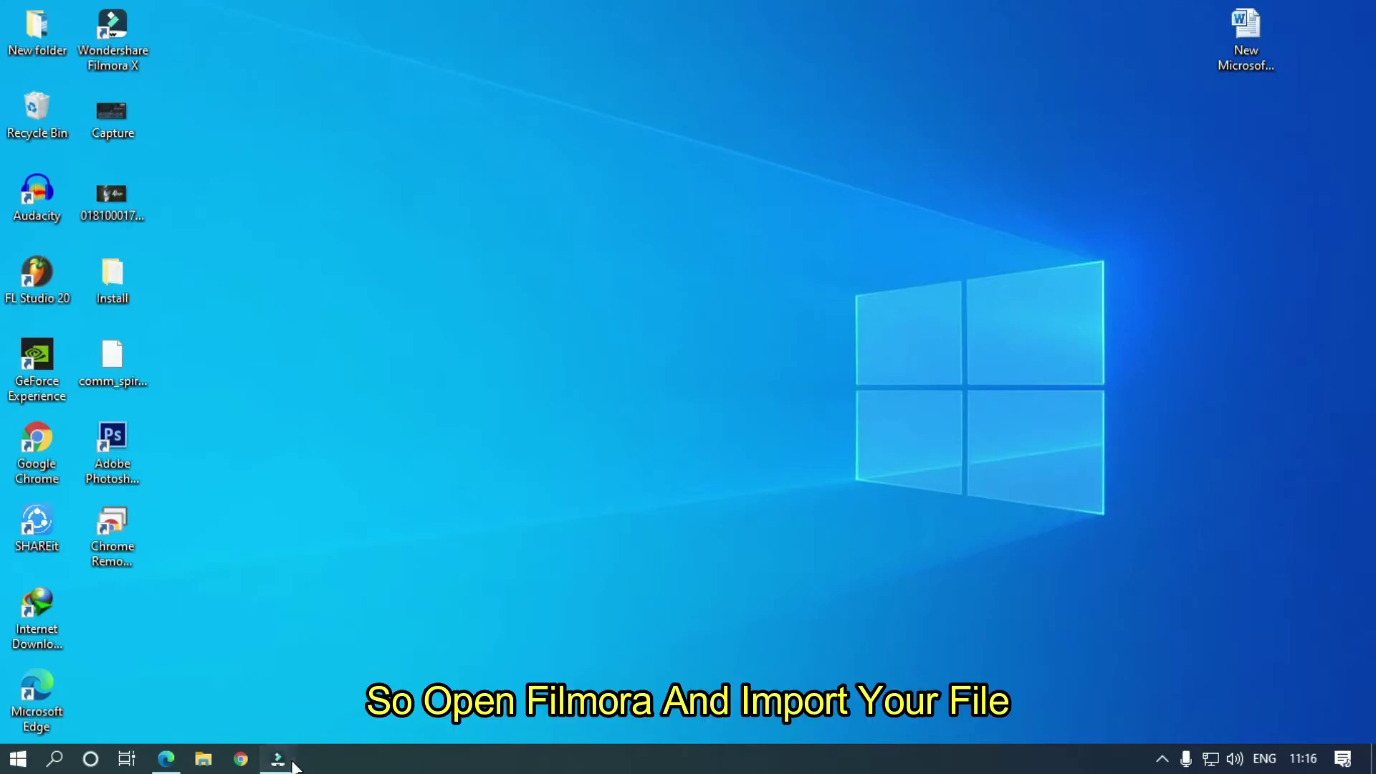
Step: Switch to Filmora and place video_3 at the start of video track 1, keeping the 1920 x 1080 25fps project settings
click(278, 759)
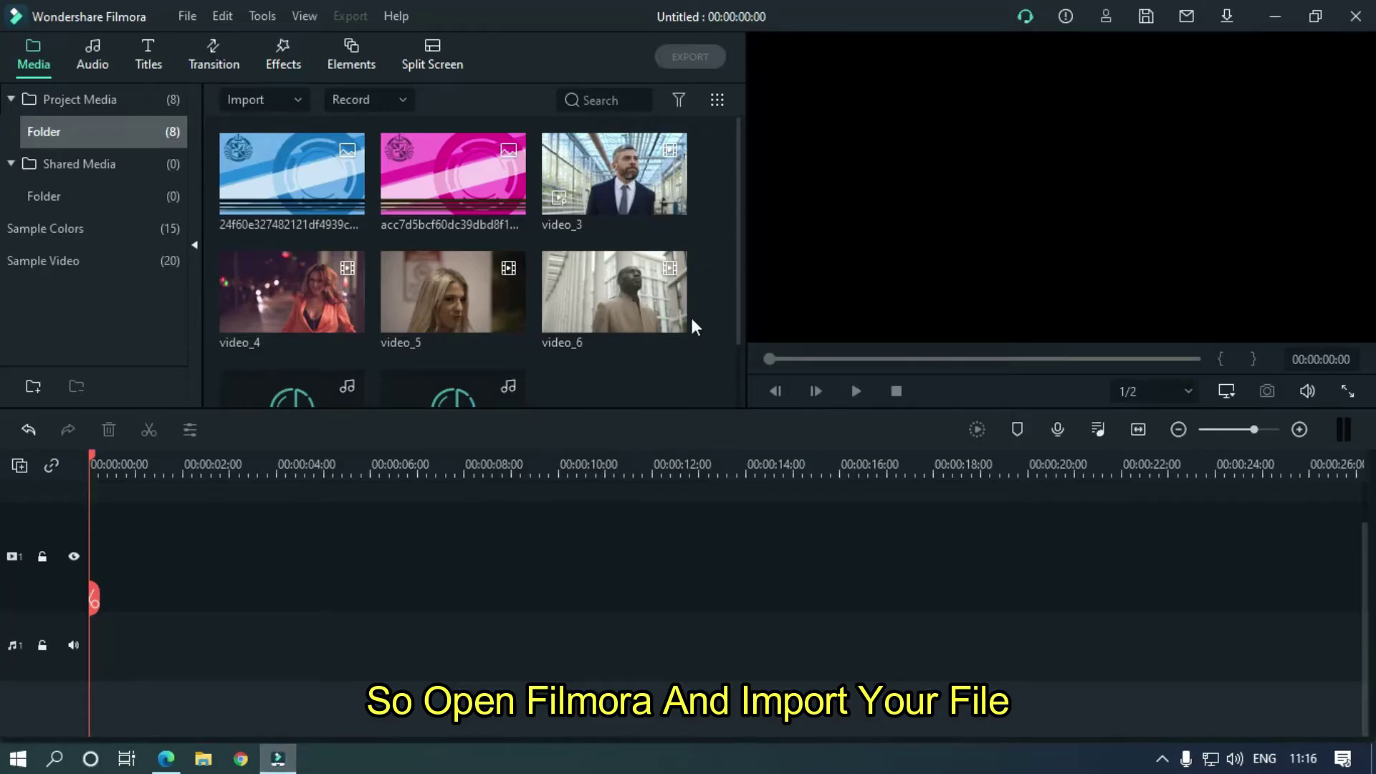
mouse_move(739, 144)
mouse_down()
mouse_move(728, 234)
mouse_move(730, 140)
mouse_up()
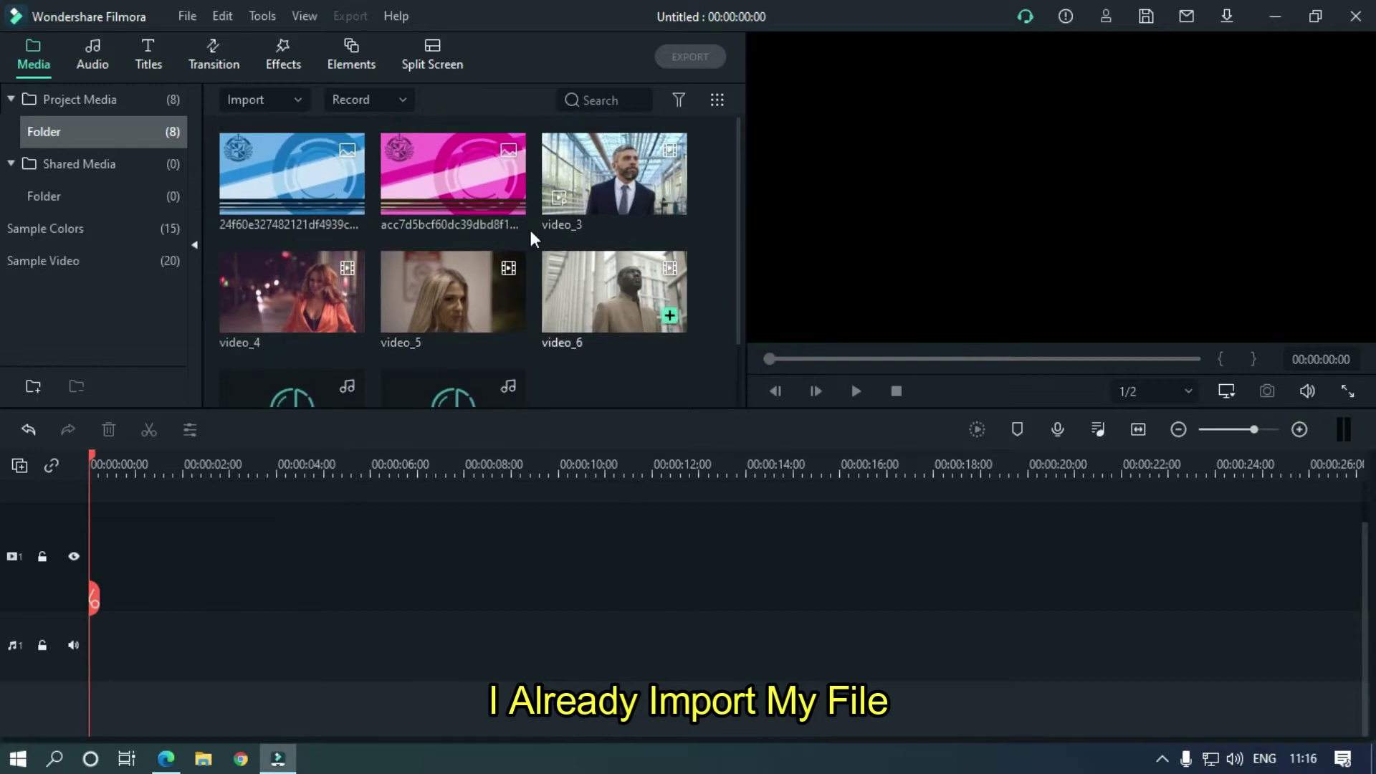
drag(608, 169, 89, 565)
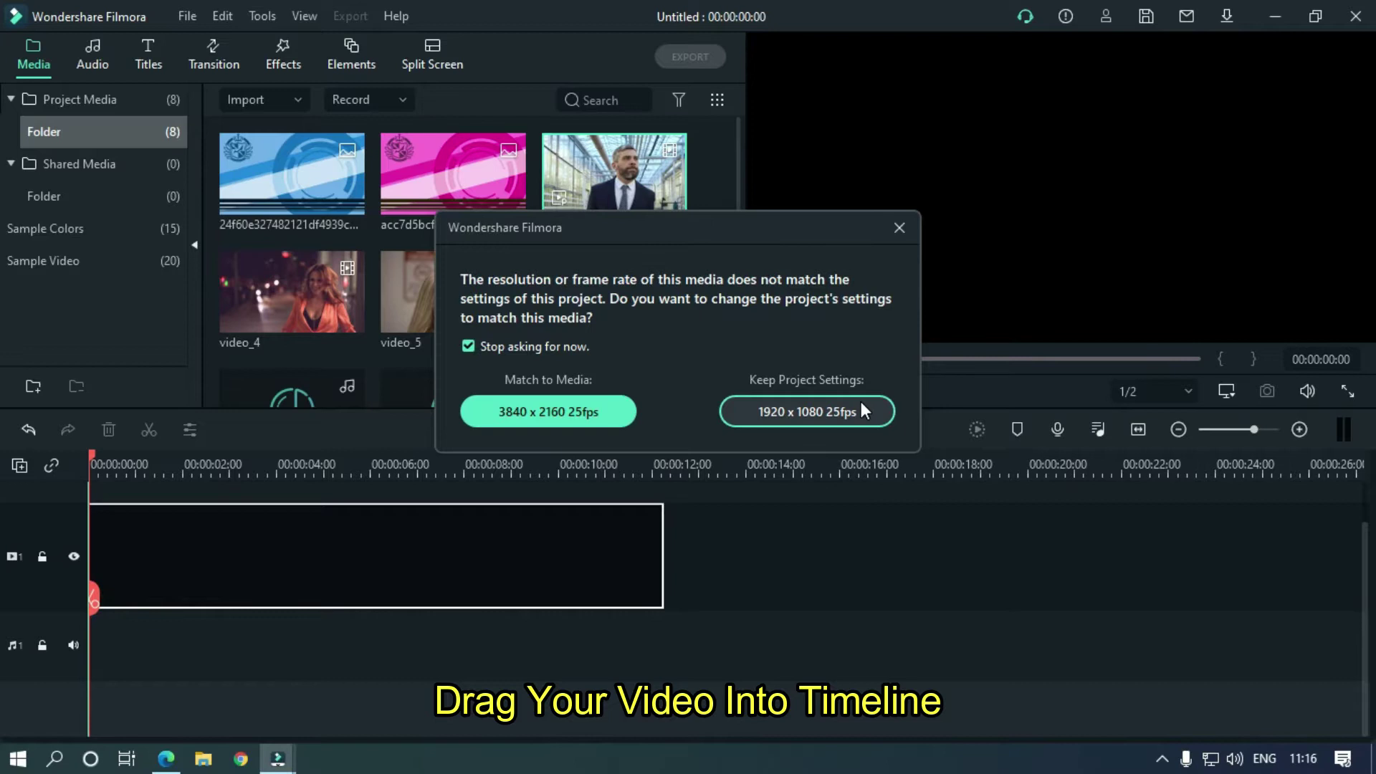
click(862, 406)
Step: Play video_3 to 00:00:04:07, mark that frame and take a snapshot of it
key(space)
key(space)
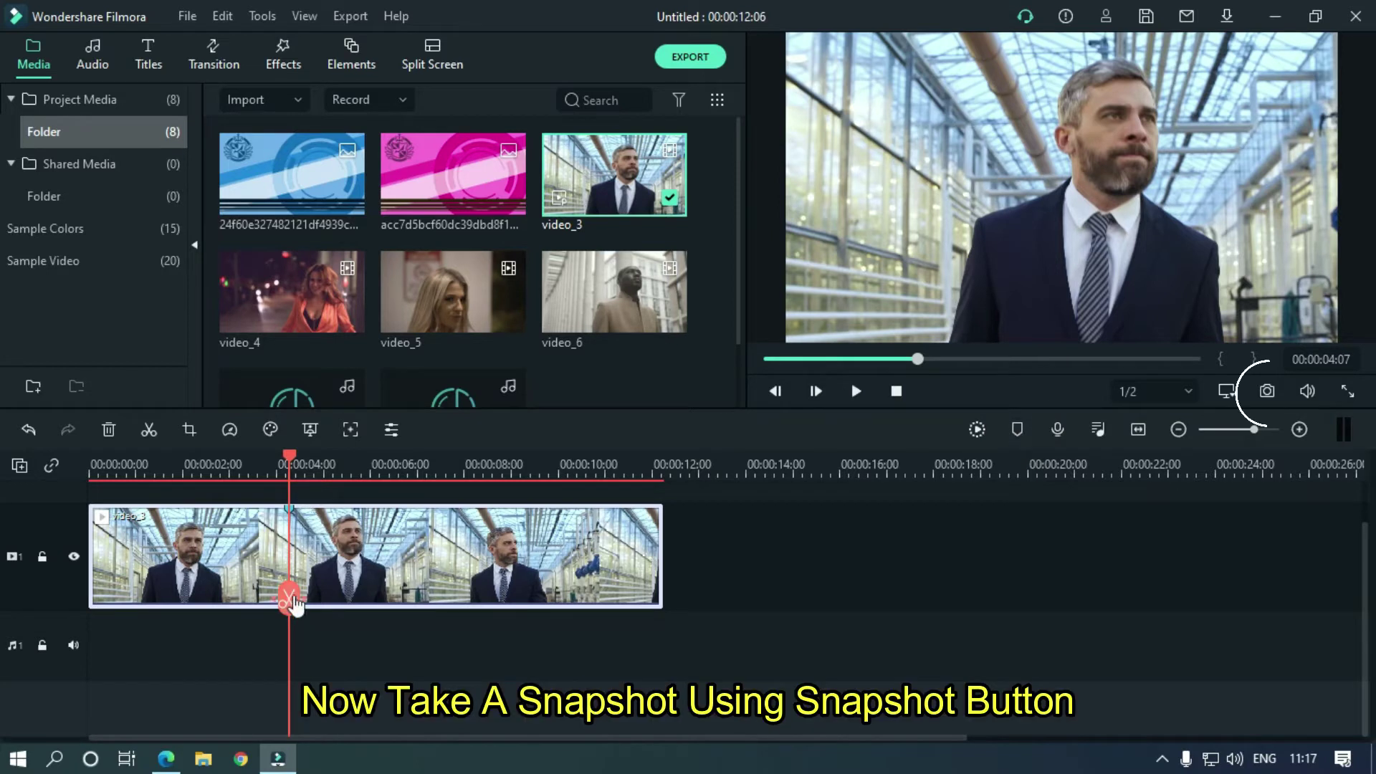
click(1267, 391)
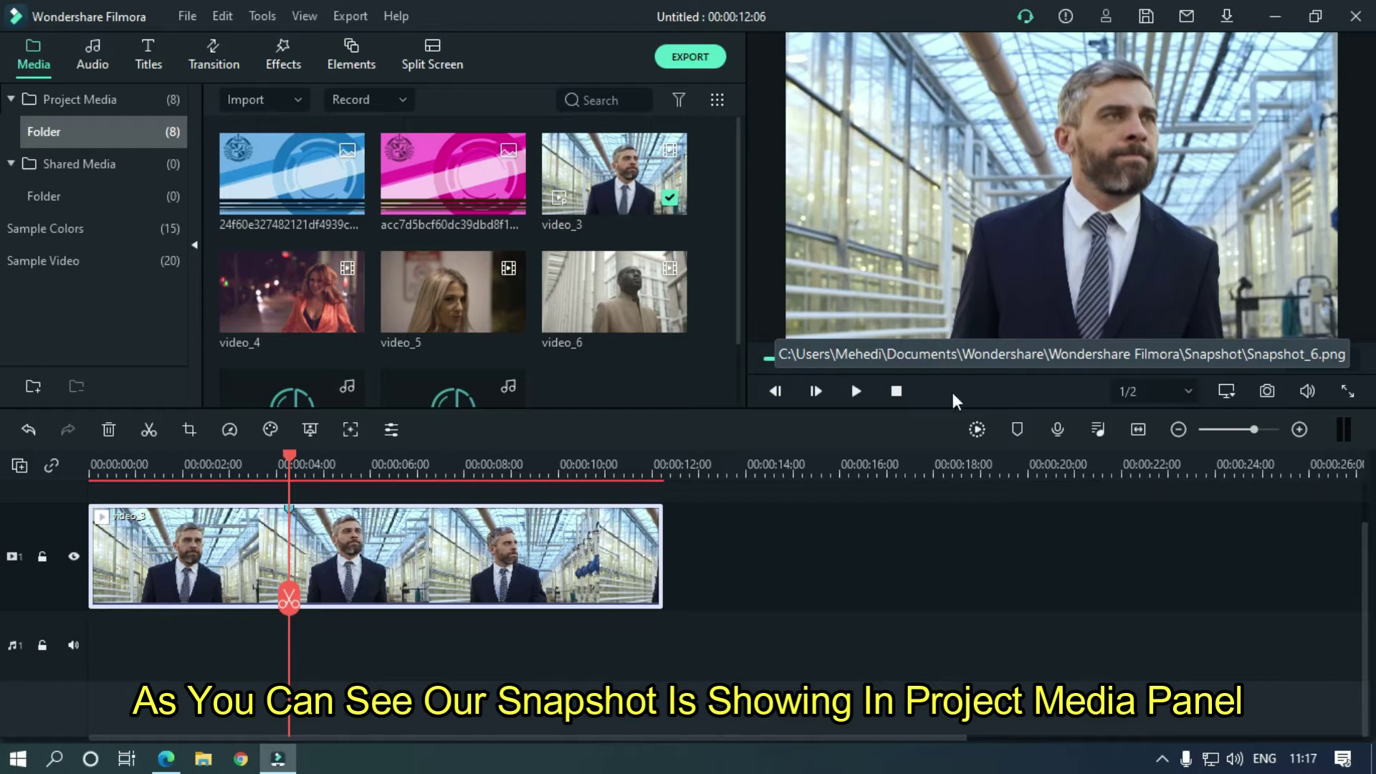
drag(737, 299, 739, 368)
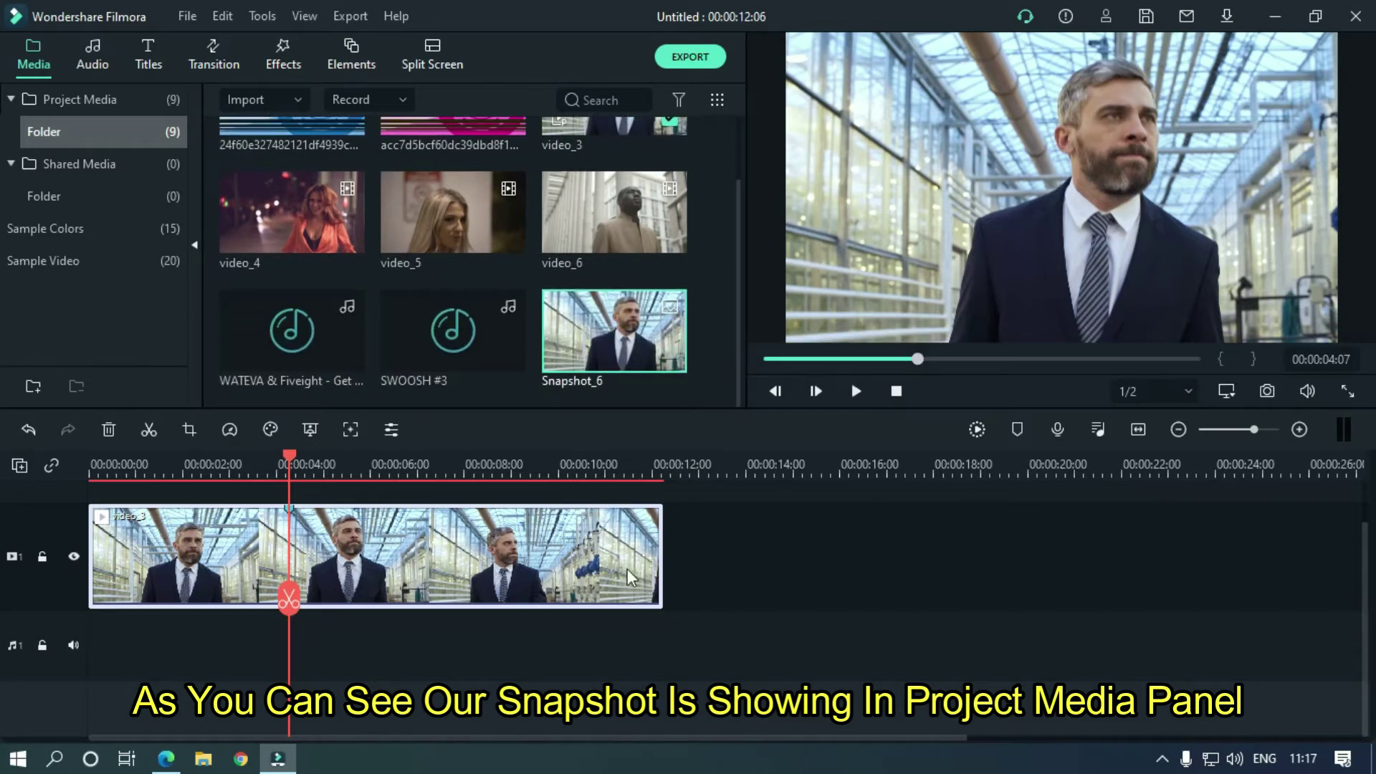
Step: Place video_4 after video_3 on track 1 with a small gap, then mark and snapshot its frame at 00:00:15:11
drag(271, 739, 516, 746)
drag(294, 218, 374, 550)
drag(394, 466, 452, 479)
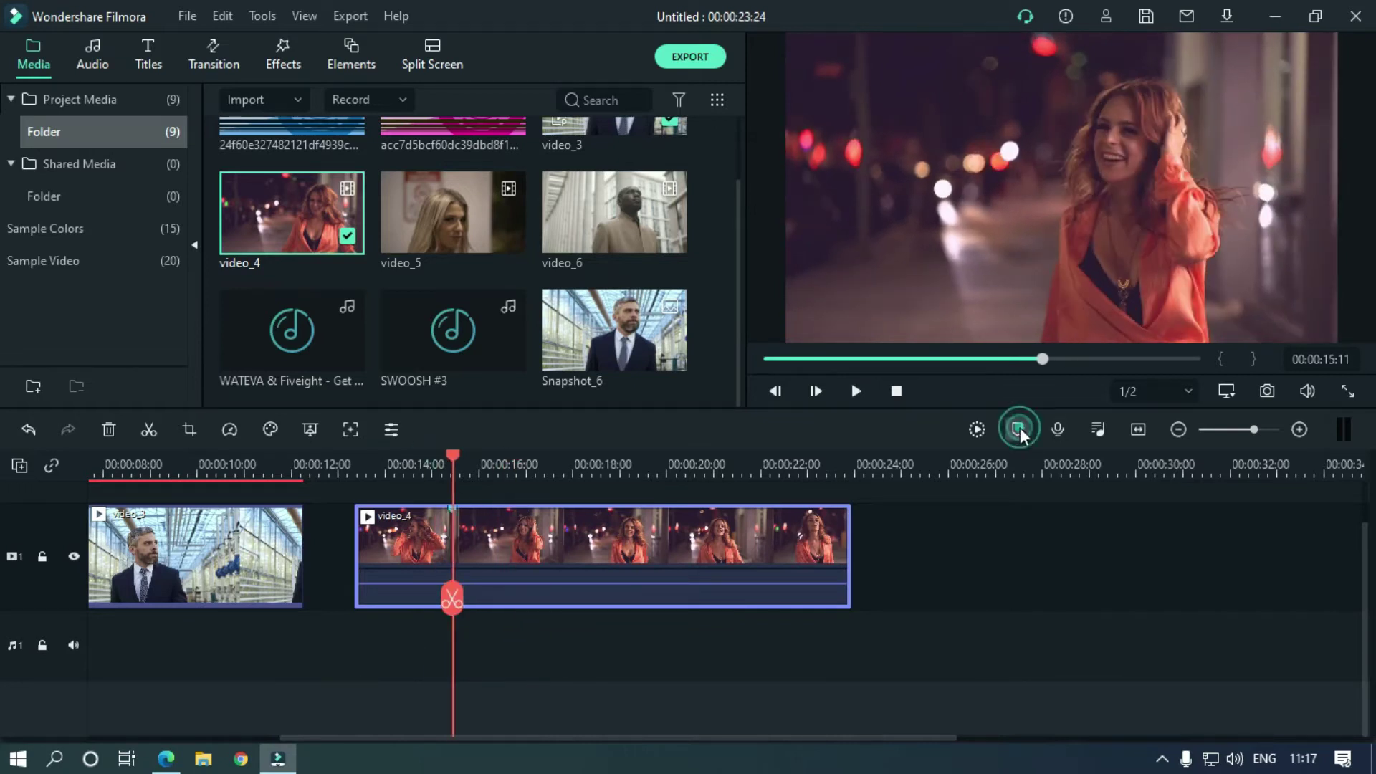
click(1267, 391)
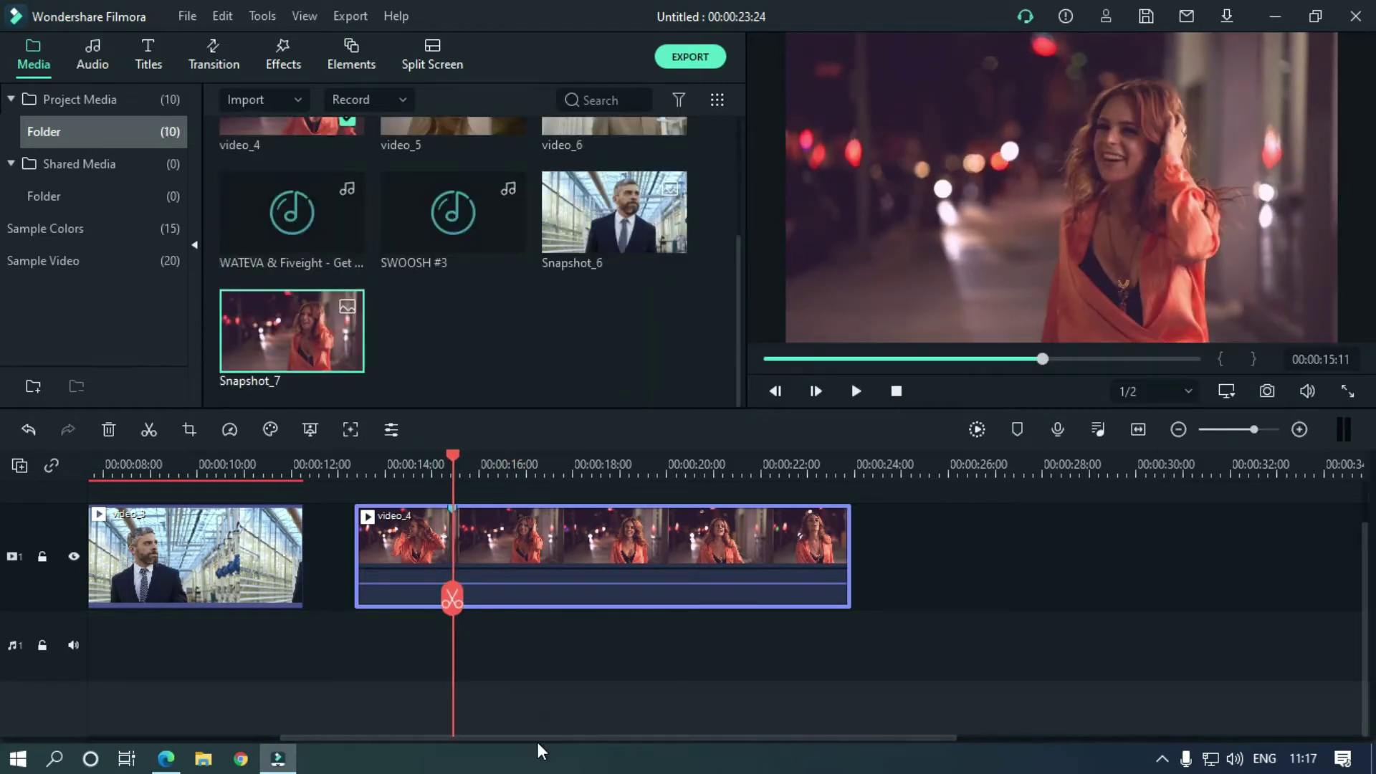
Step: Place video_5 after video_4 with a small gap, then mark and snapshot its frame at 00:00:27:14
drag(736, 287, 736, 219)
drag(453, 206, 301, 545)
click(277, 466)
key(space)
Step: Place video_6 after video_5 with a small gap, then mark and snapshot its frame at 00:00:40:08
key(space)
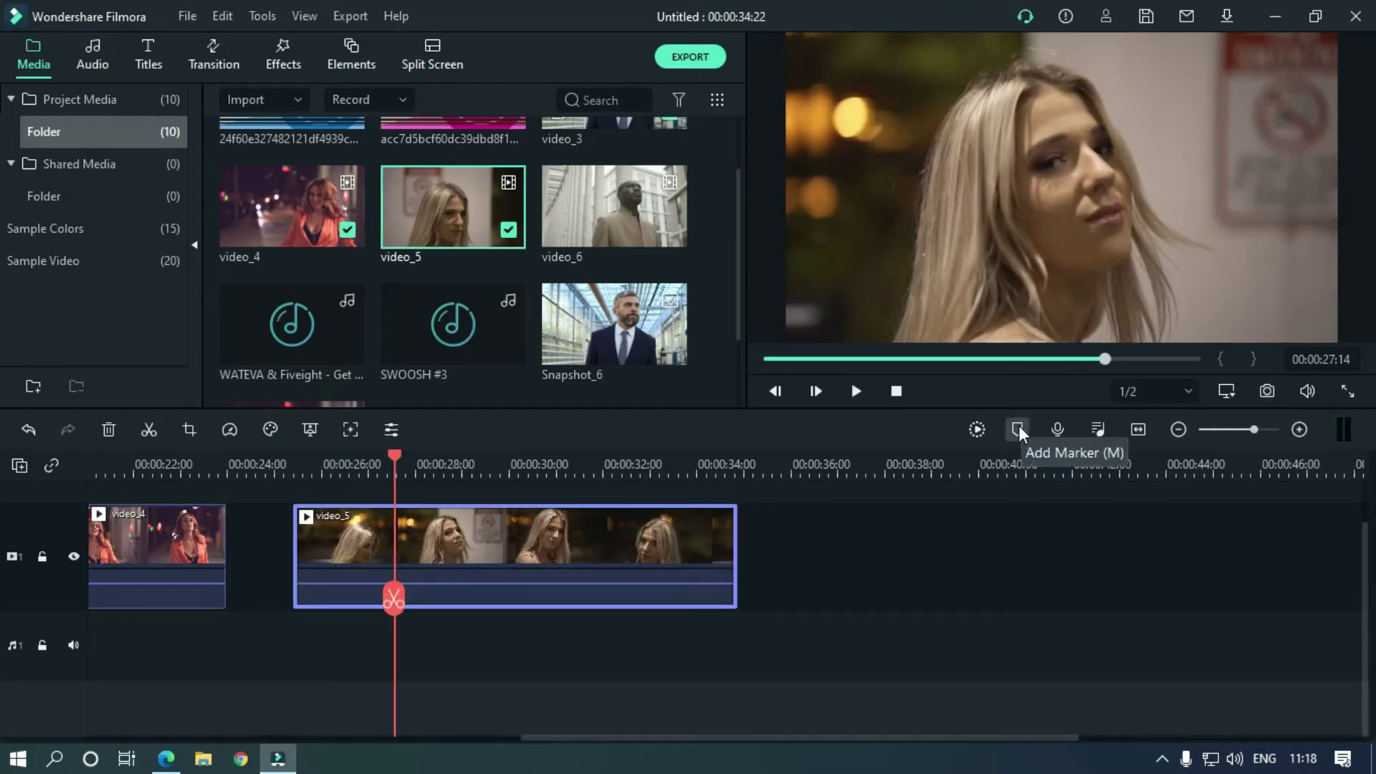
click(1268, 398)
drag(723, 738, 899, 745)
drag(614, 206, 389, 558)
click(389, 462)
key(space)
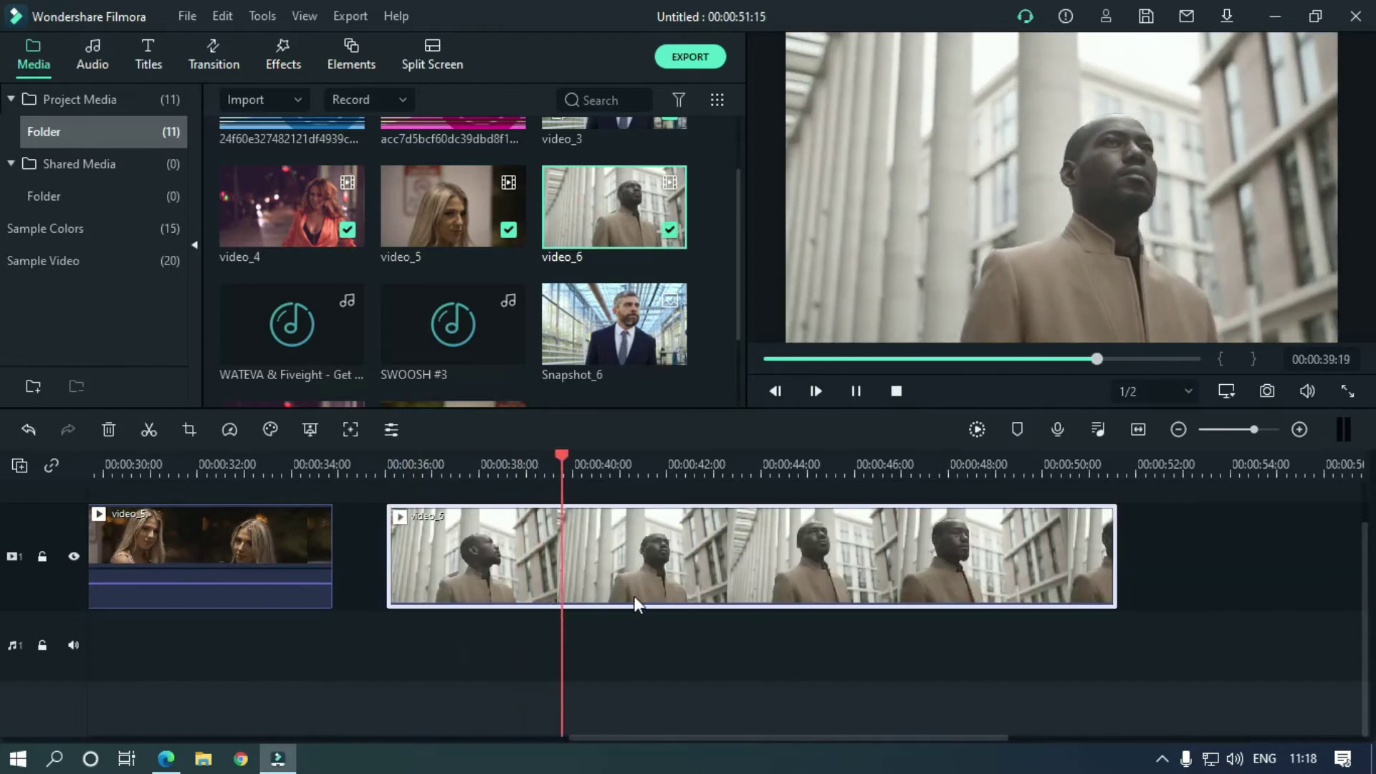
key(space)
click(1267, 394)
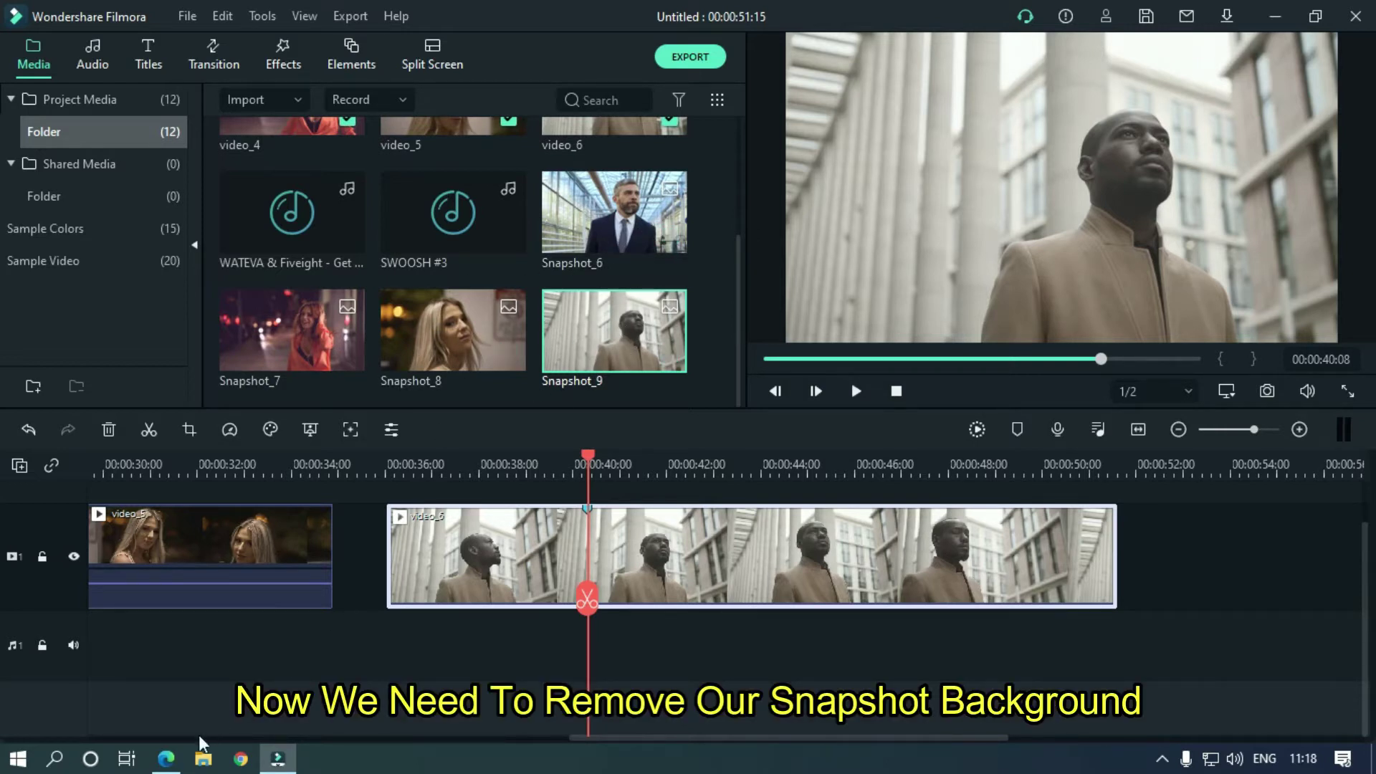
Step: Switch to File Explorer and open the Snapshot folder under Documents, Wondershare, Wondershare Filmora
click(200, 761)
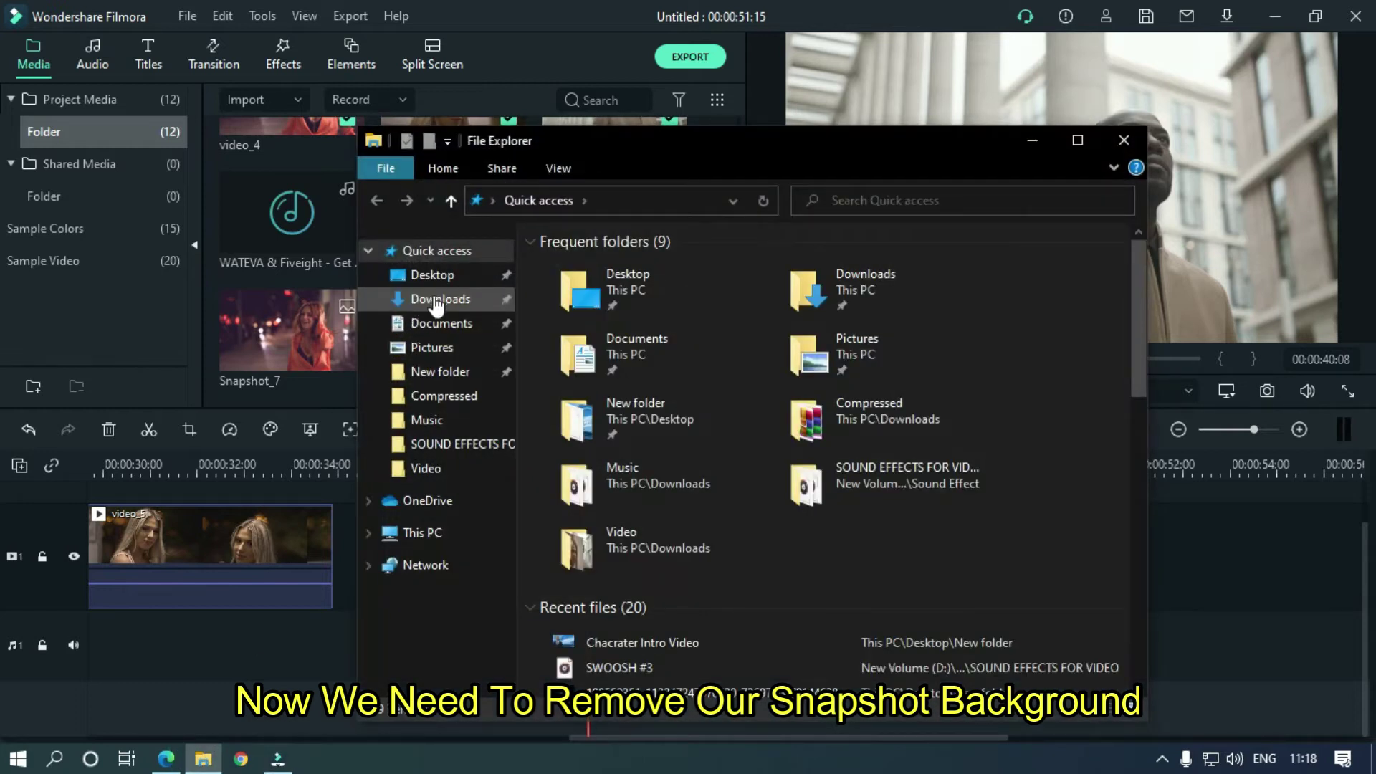
click(439, 326)
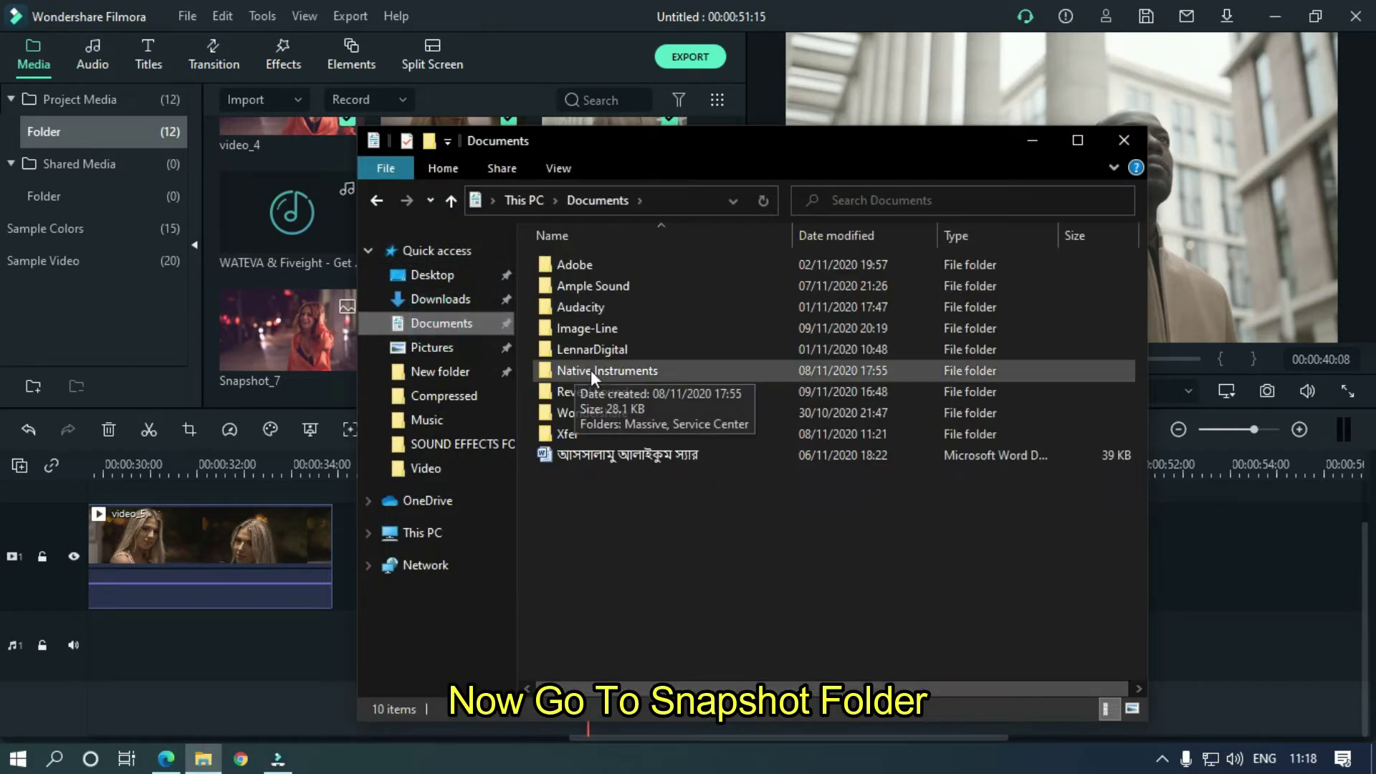
double_click(602, 410)
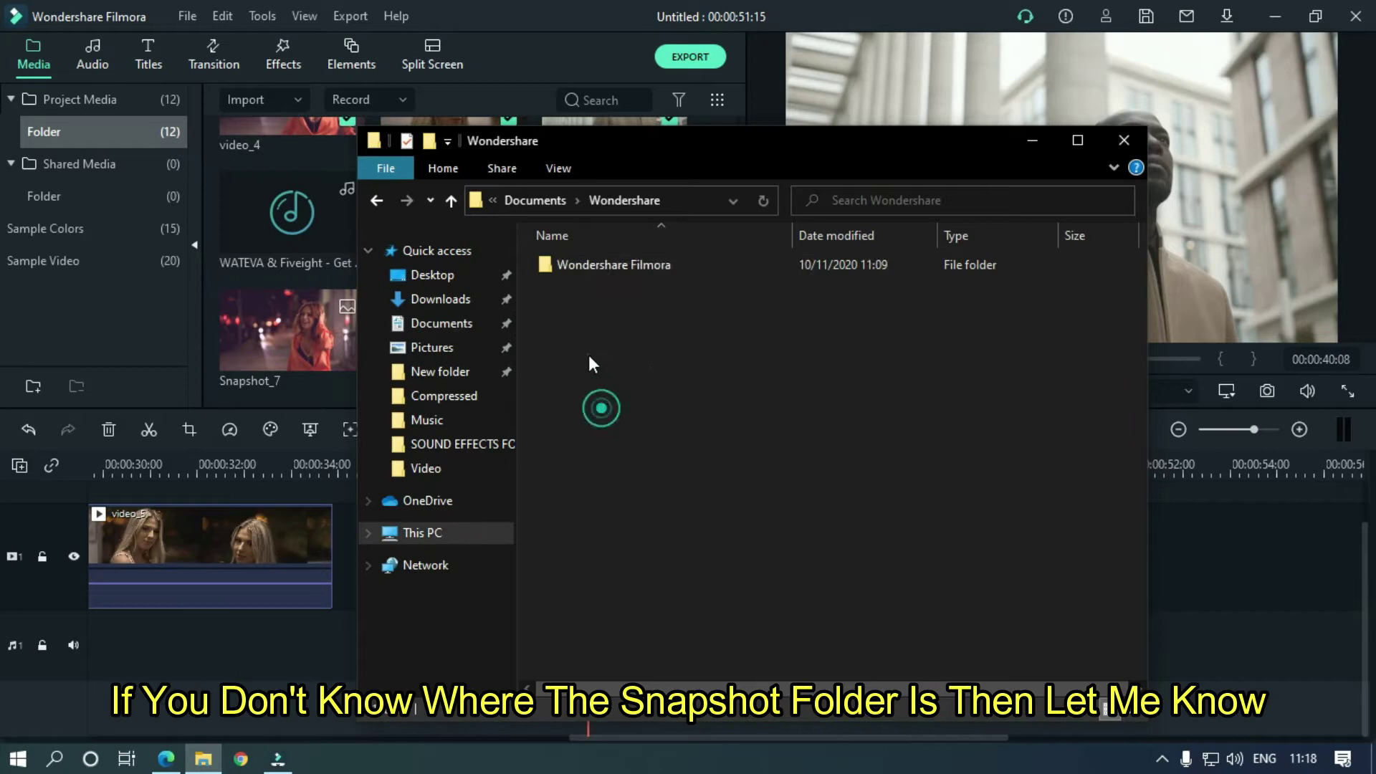
double_click(598, 264)
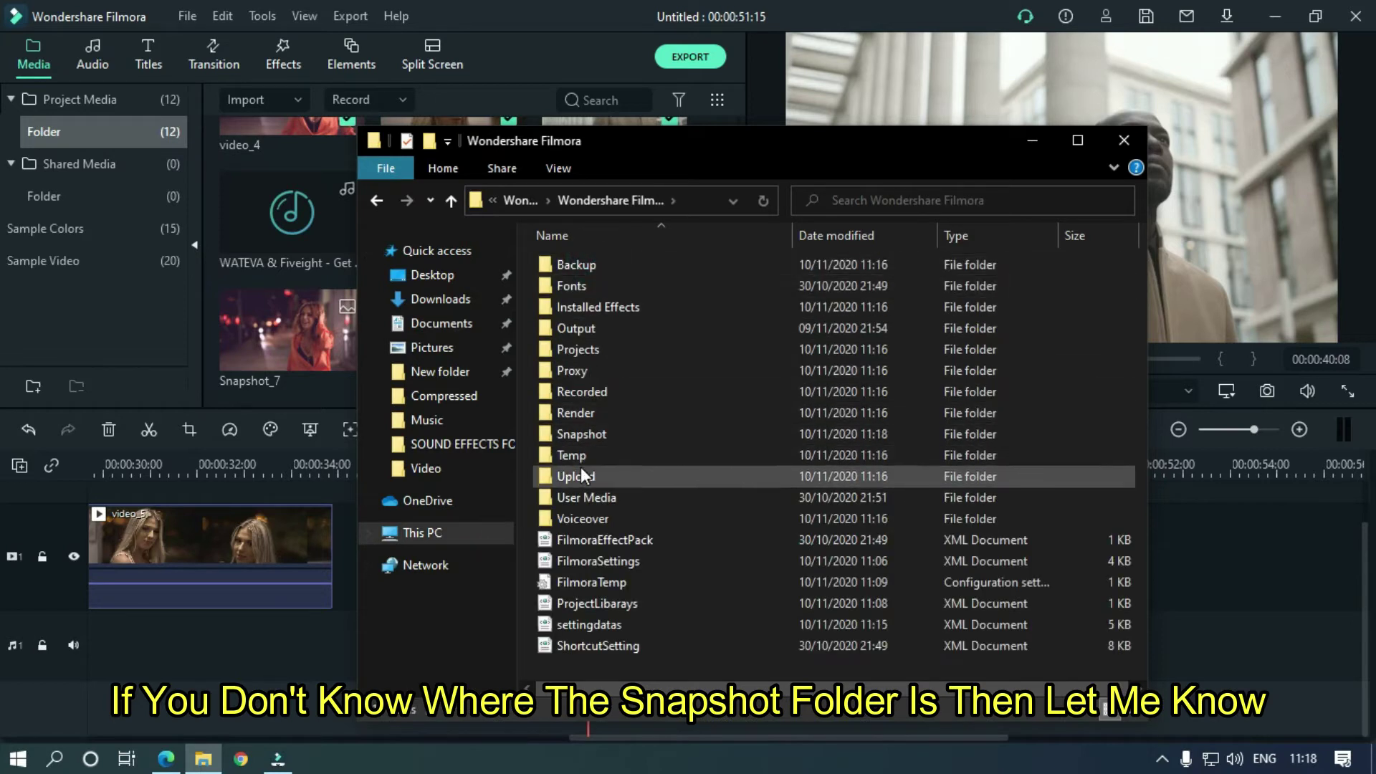
double_click(598, 433)
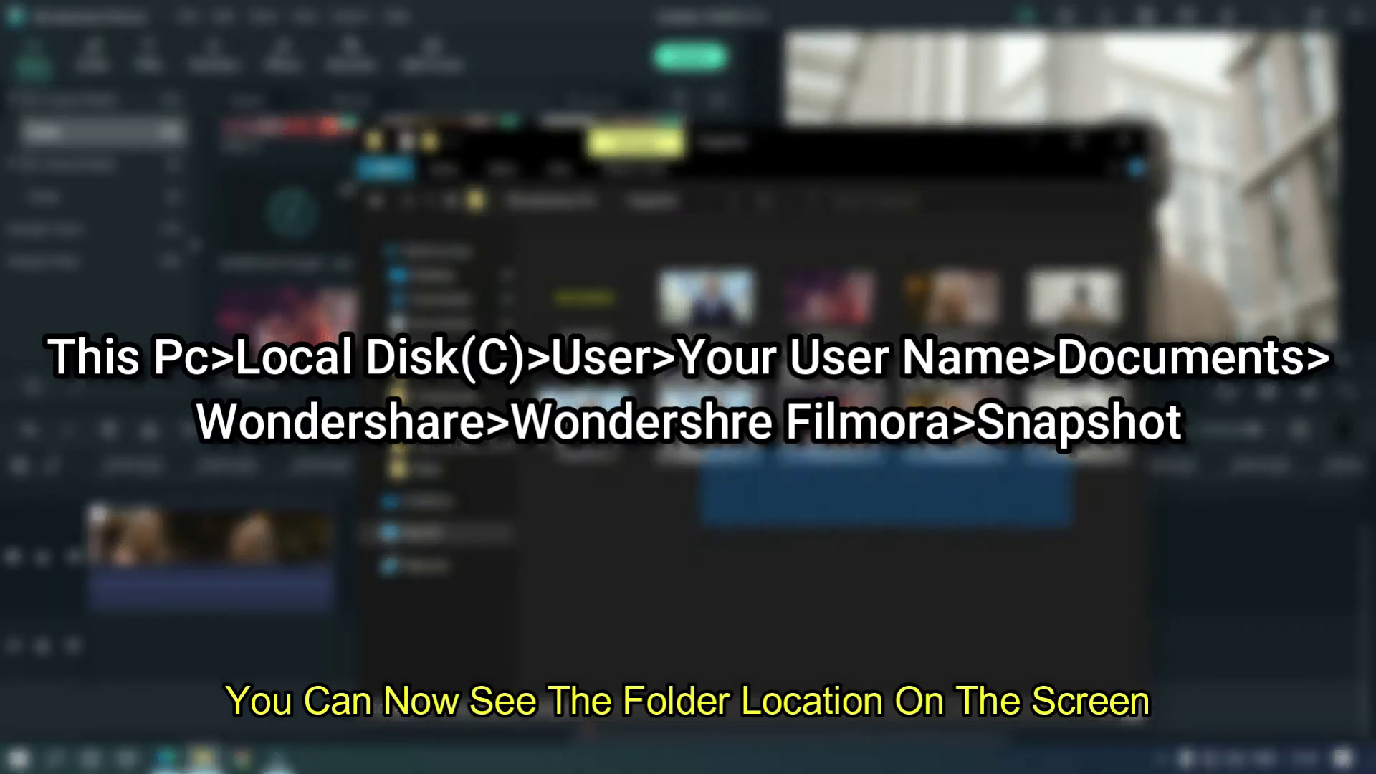
Step: Put Snapshot_6, Snapshot_7, Snapshot_8 and Snapshot_9 from the Snapshot folder onto the desktop
right_click(1084, 403)
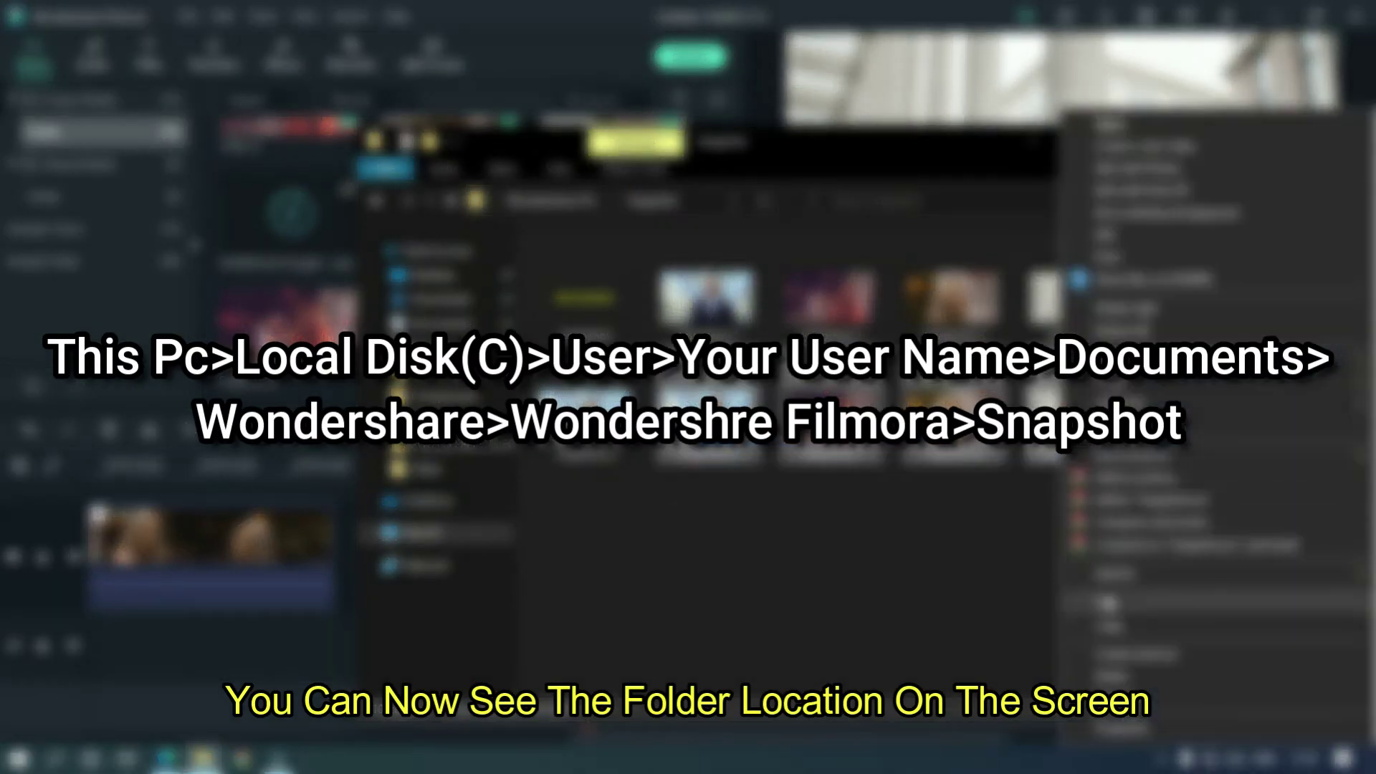
click(1106, 604)
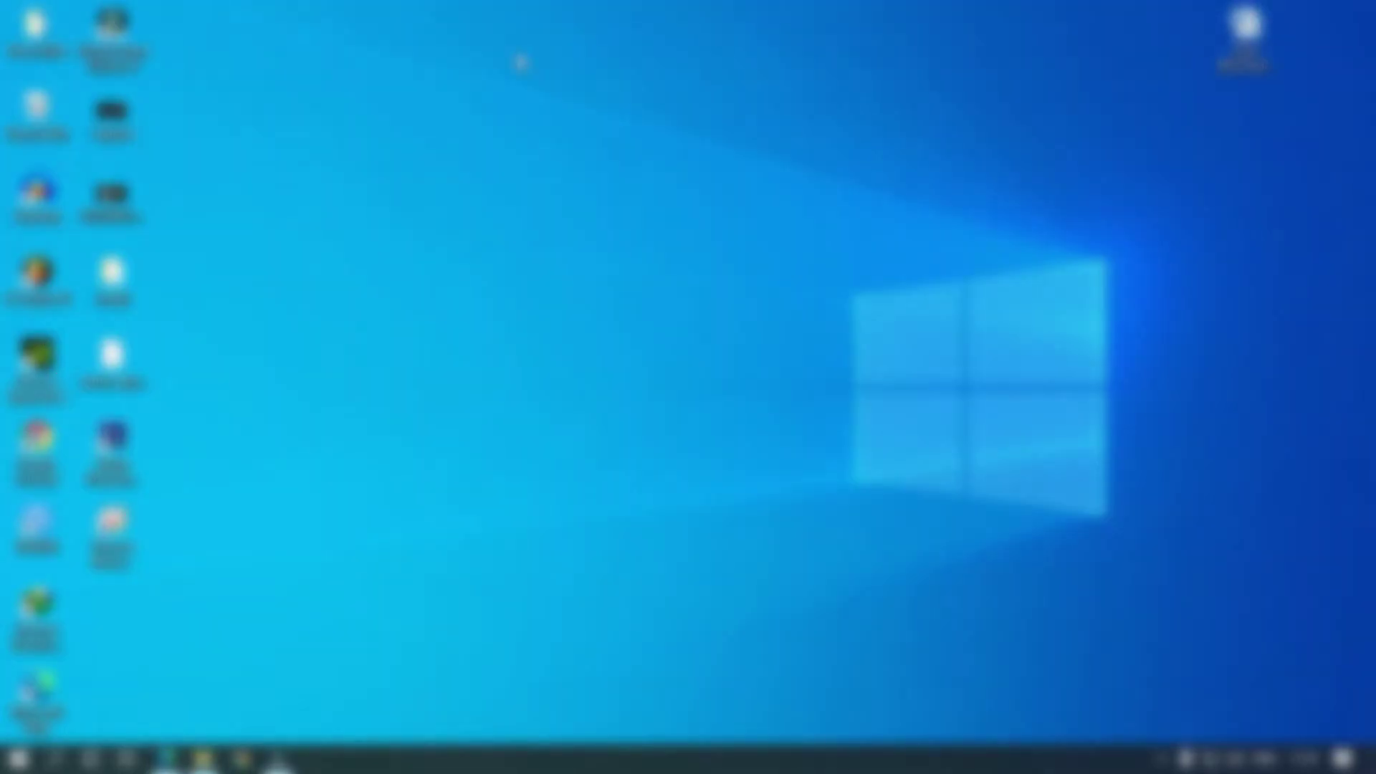
right_click(522, 58)
click(547, 140)
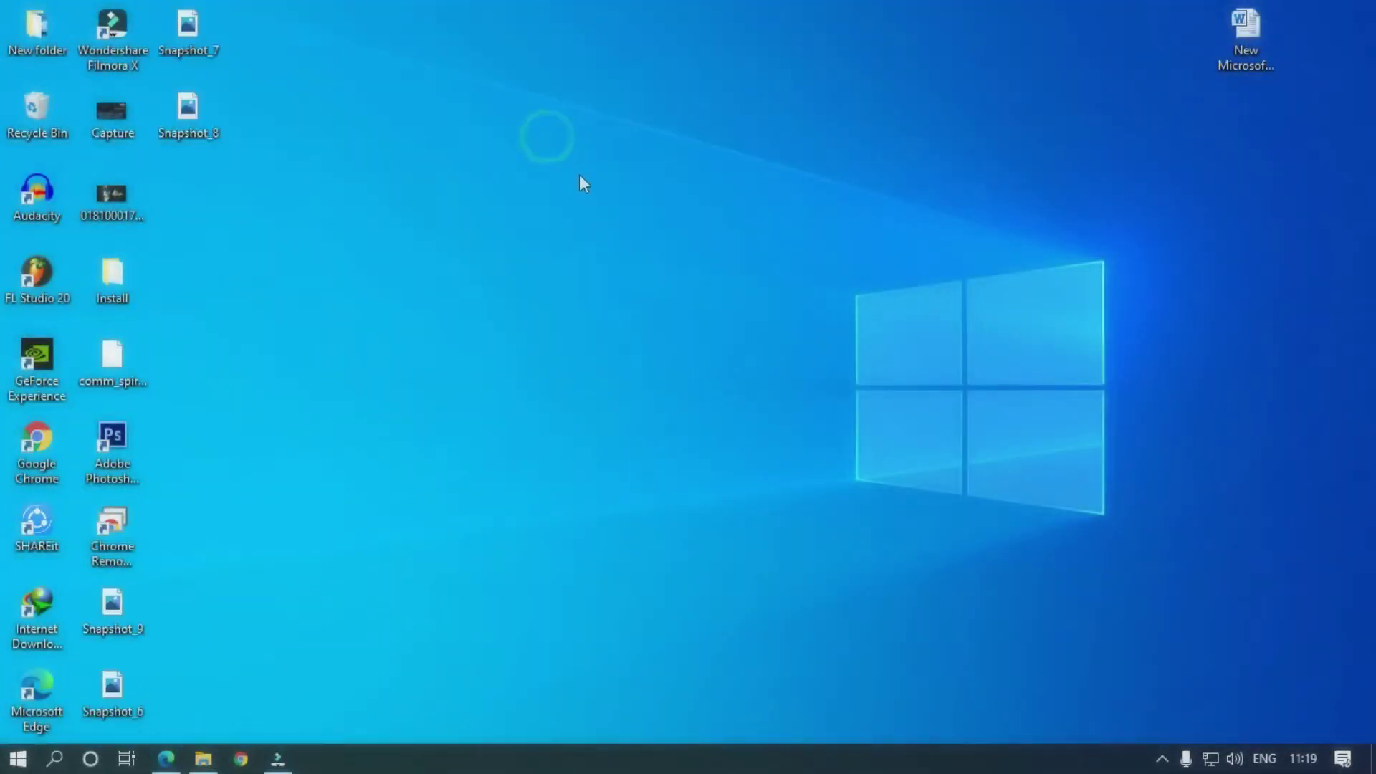
click(581, 89)
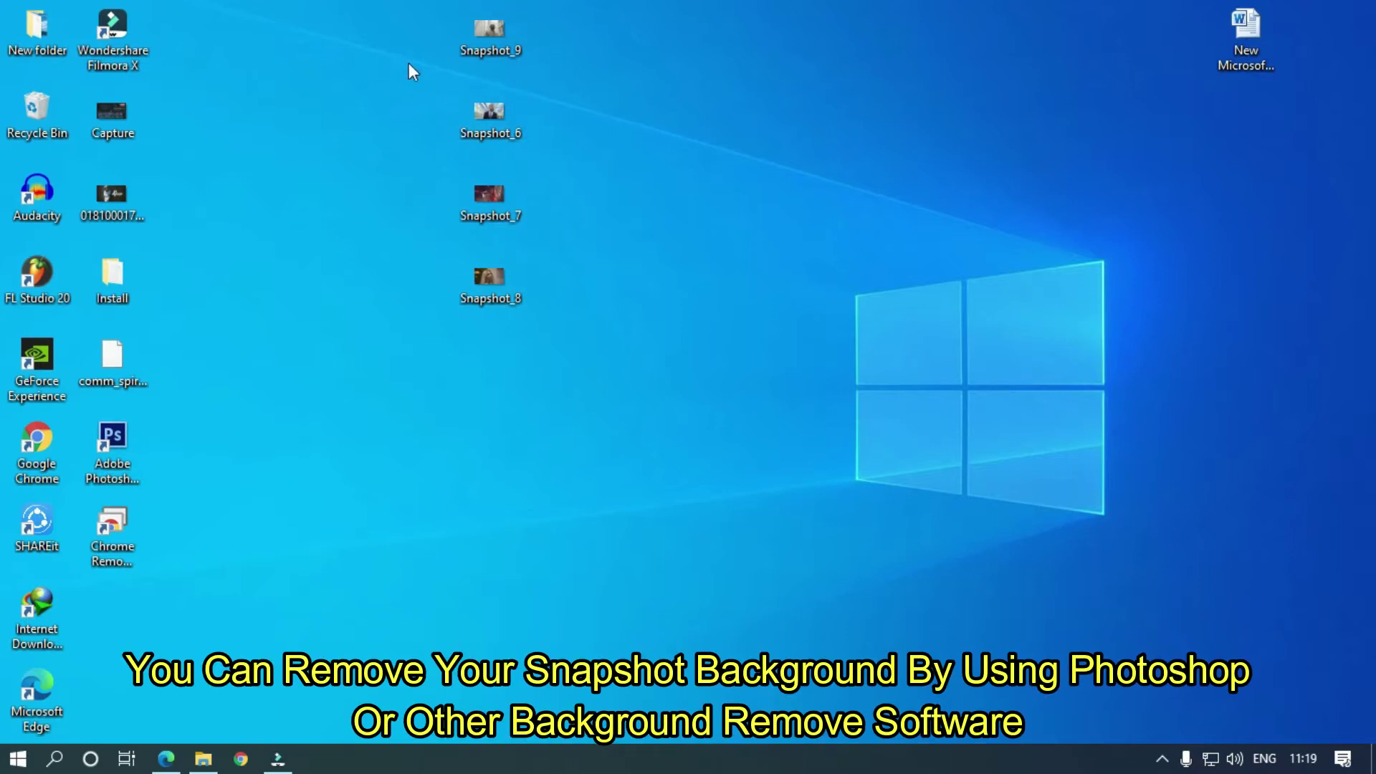
drag(368, 3, 616, 358)
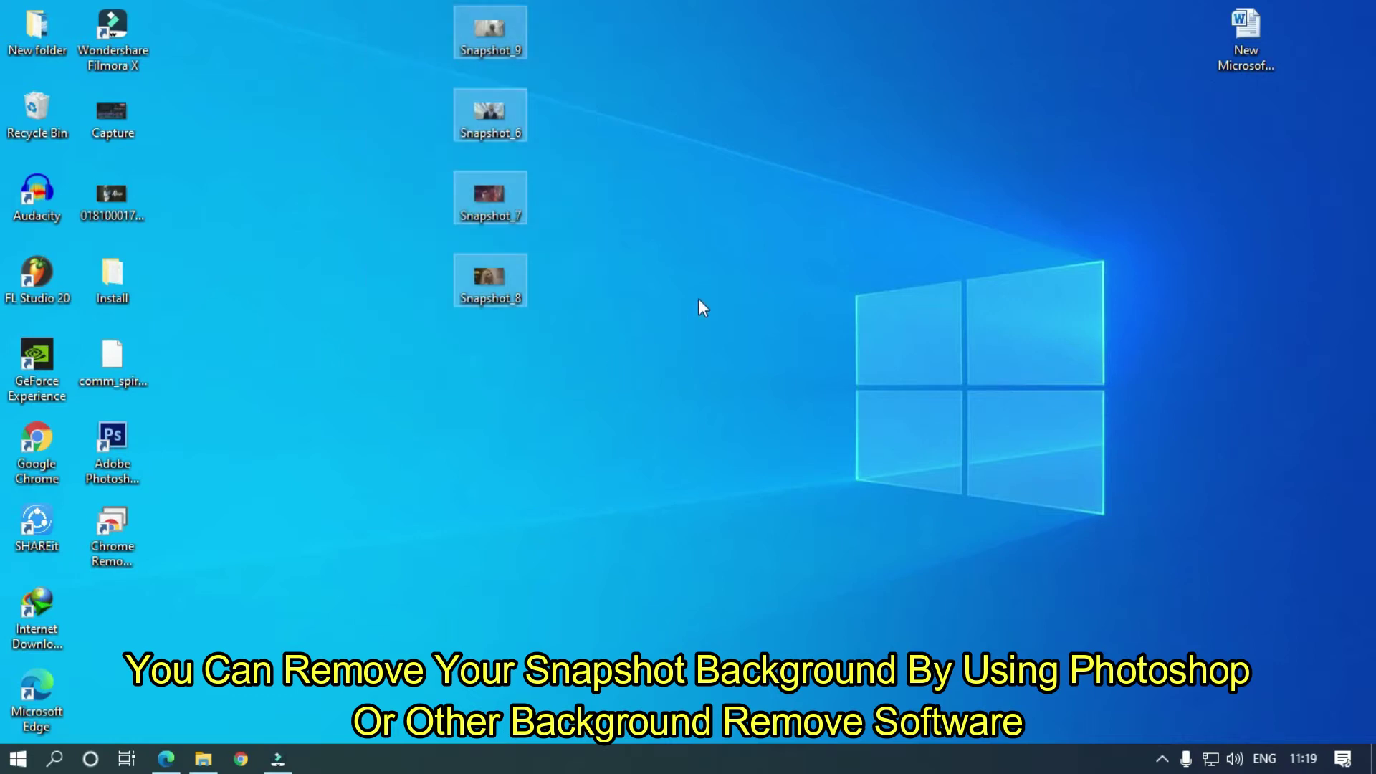
click(174, 764)
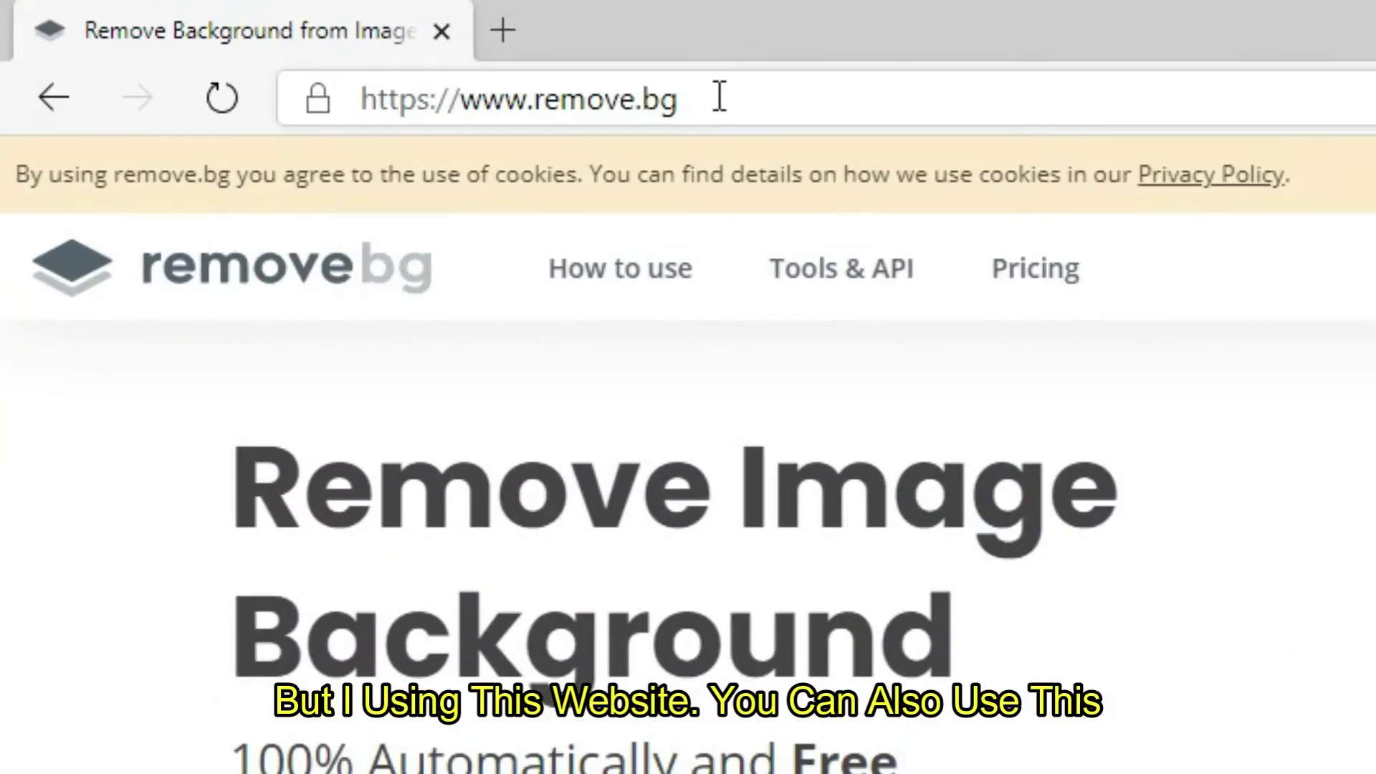
click(715, 96)
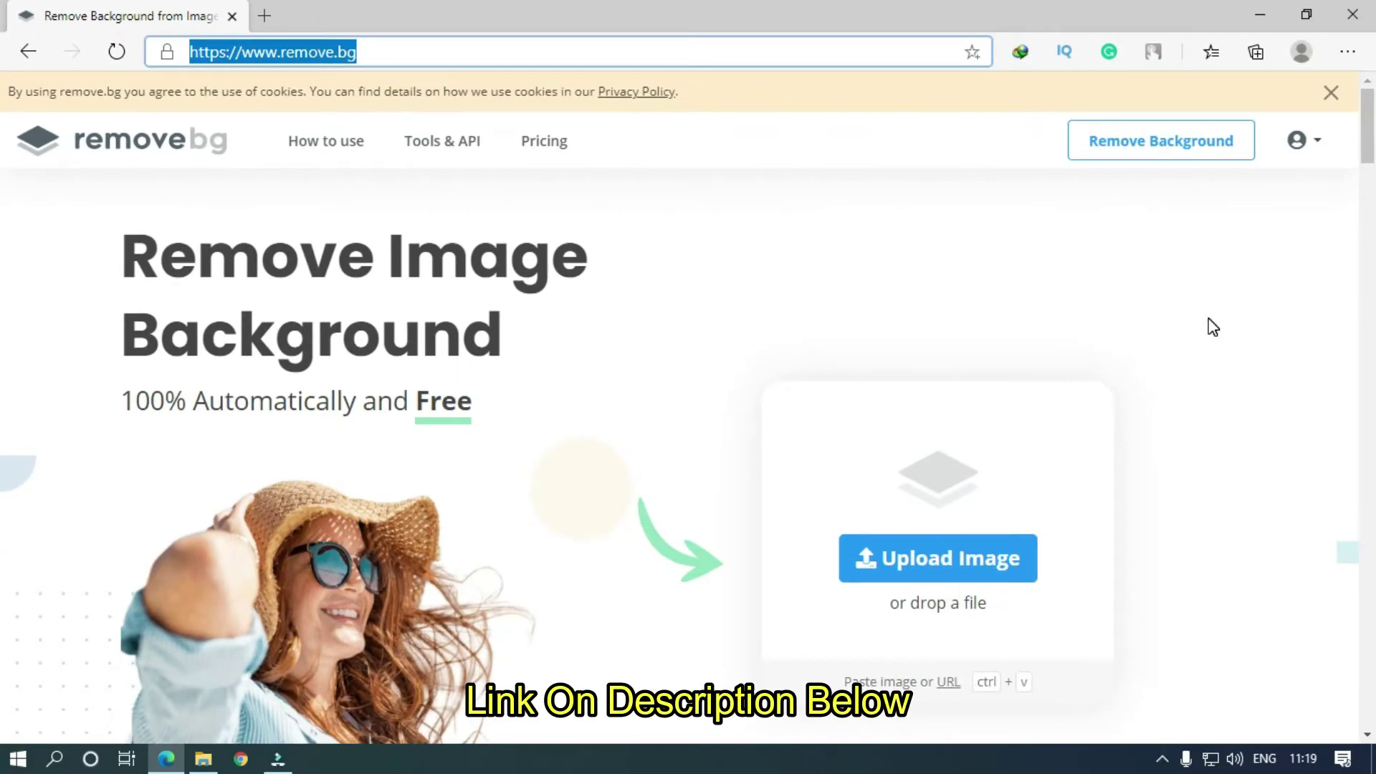
click(1211, 319)
scroll(3, 158, down, 2)
Step: Upload Snapshot_6, Snapshot_7, Snapshot_8 and Snapshot_9 from the Desktop folder for background removal
click(983, 440)
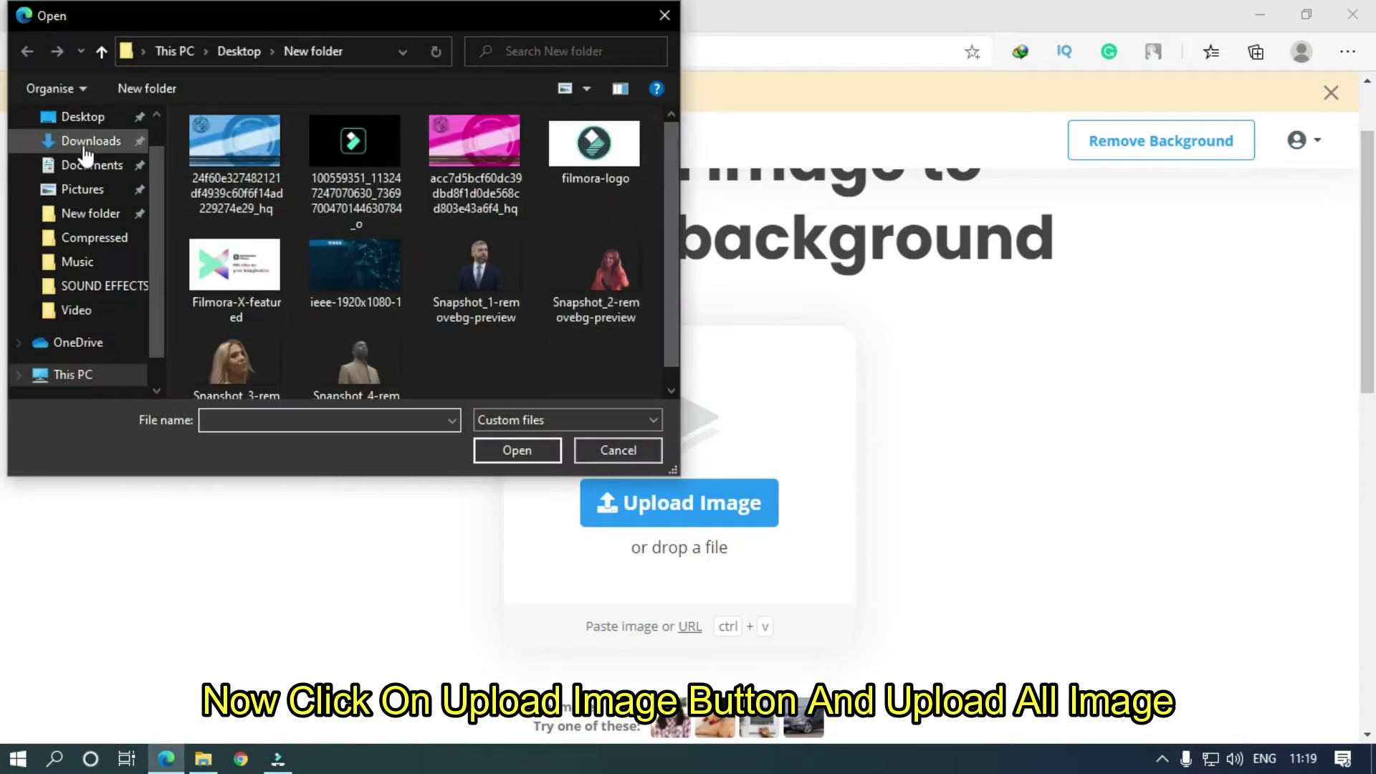
click(83, 118)
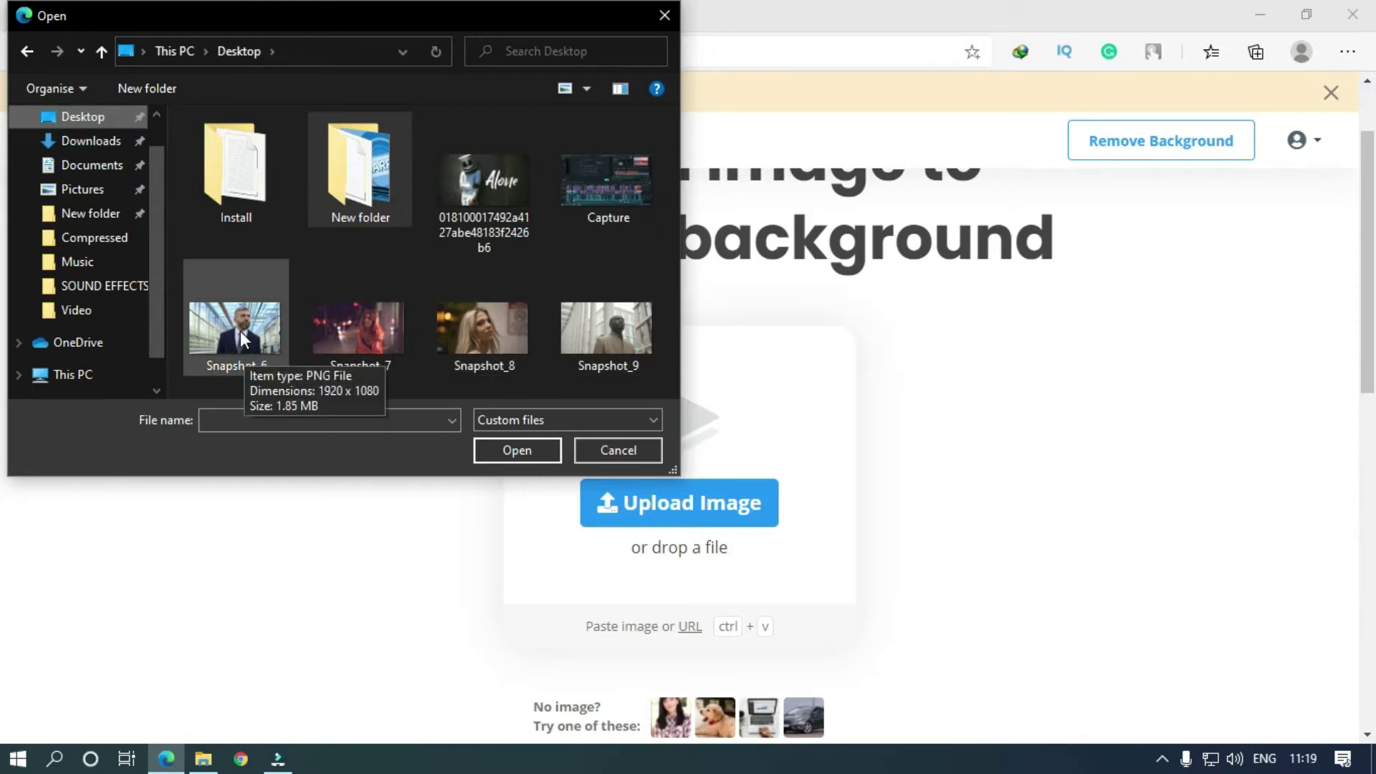
drag(248, 333, 774, 450)
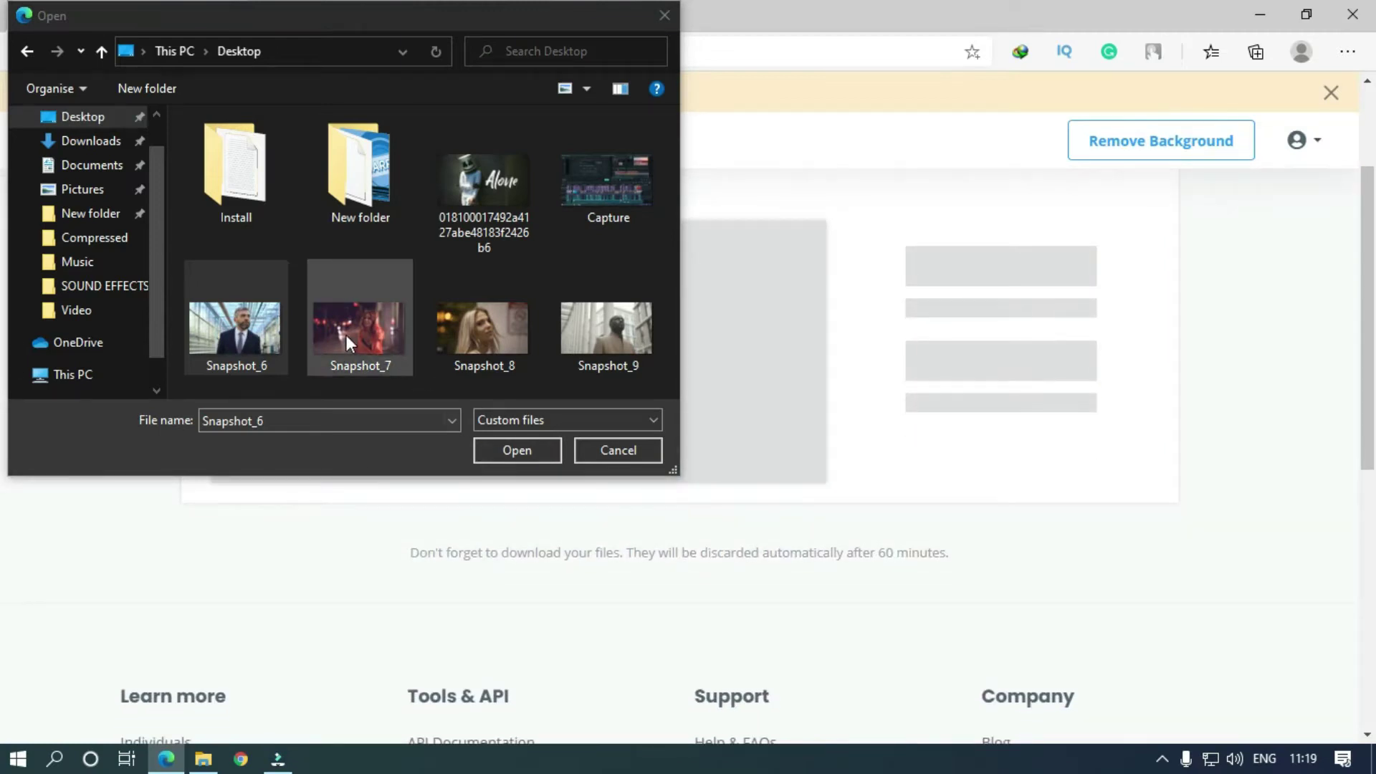
drag(345, 334, 795, 439)
drag(492, 337, 833, 455)
drag(600, 350, 882, 465)
click(559, 449)
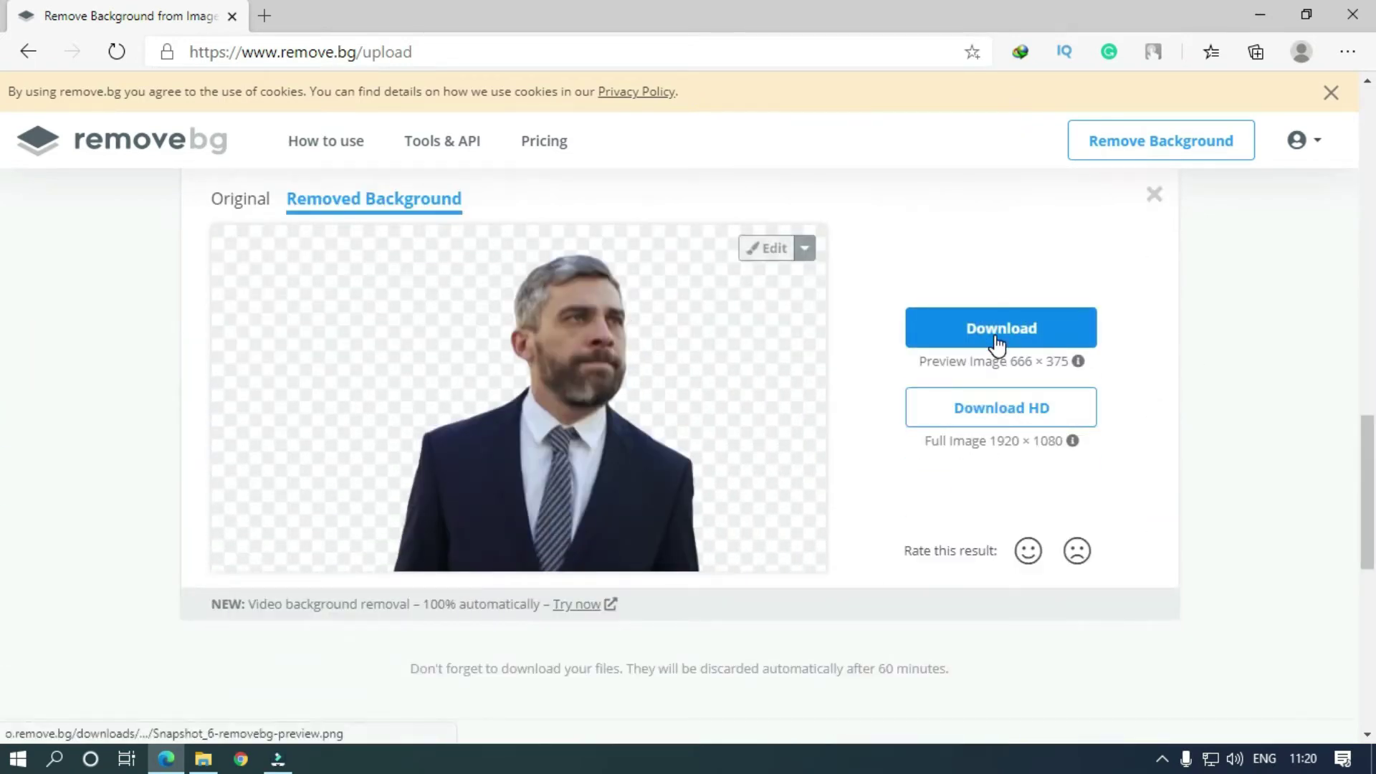
Step: Download the 666 × 375 preview images with removed backgrounds for all four snapshots
click(998, 342)
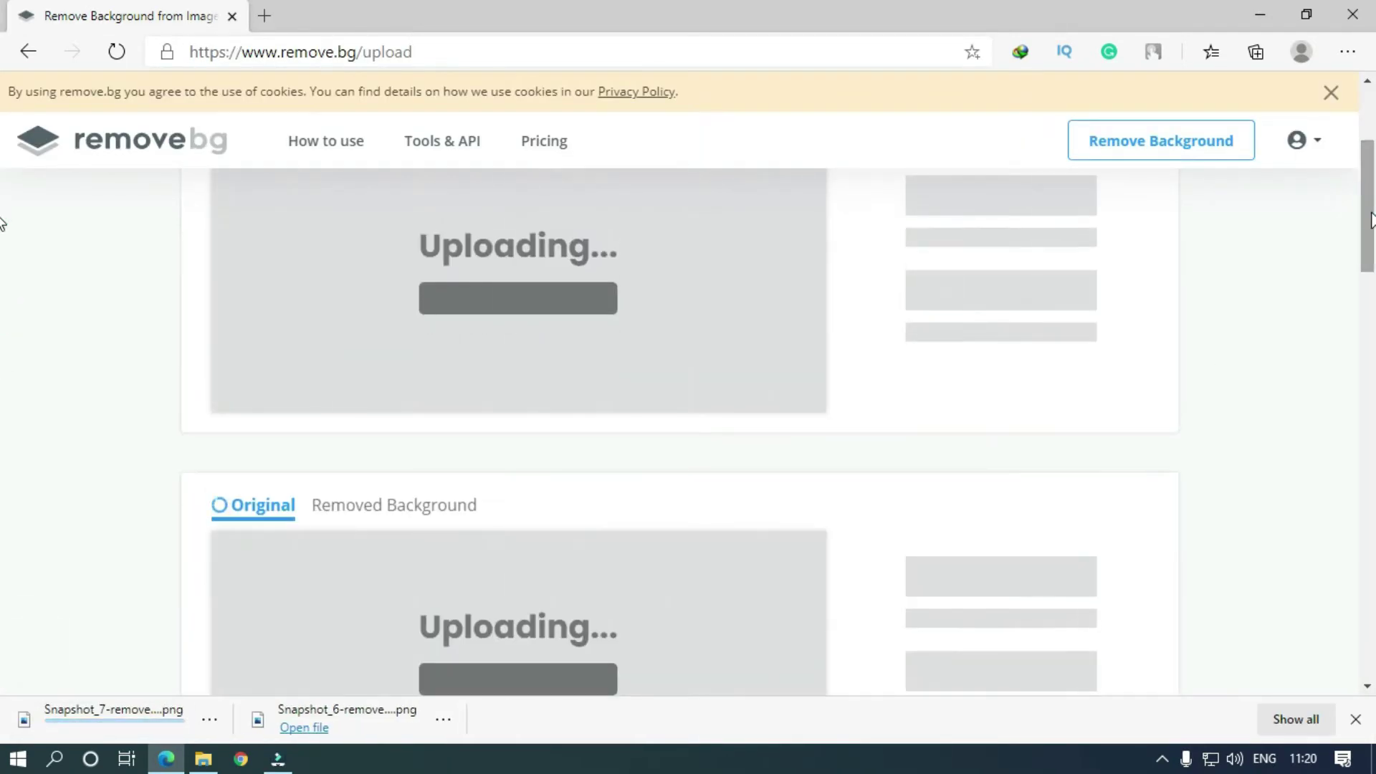
drag(1371, 213, 1370, 228)
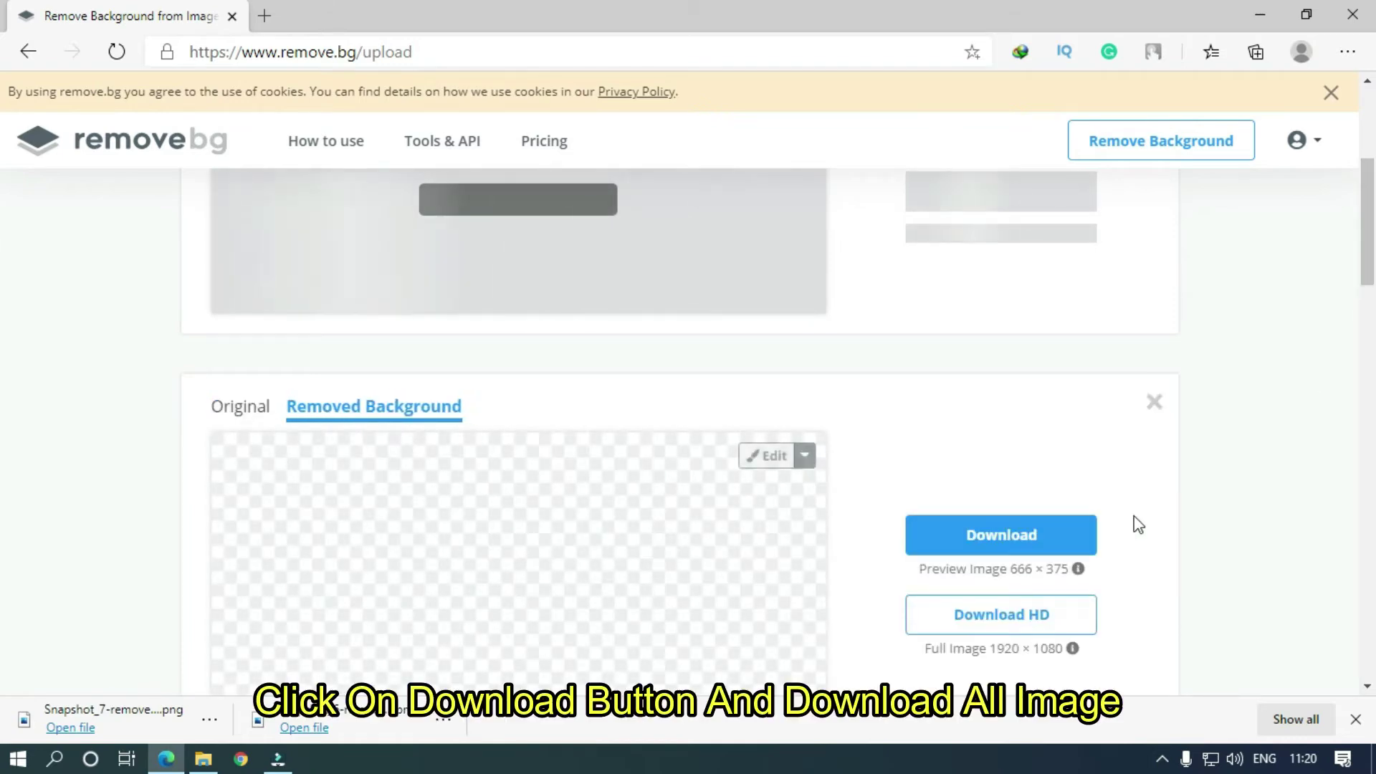
drag(1371, 222, 1375, 252)
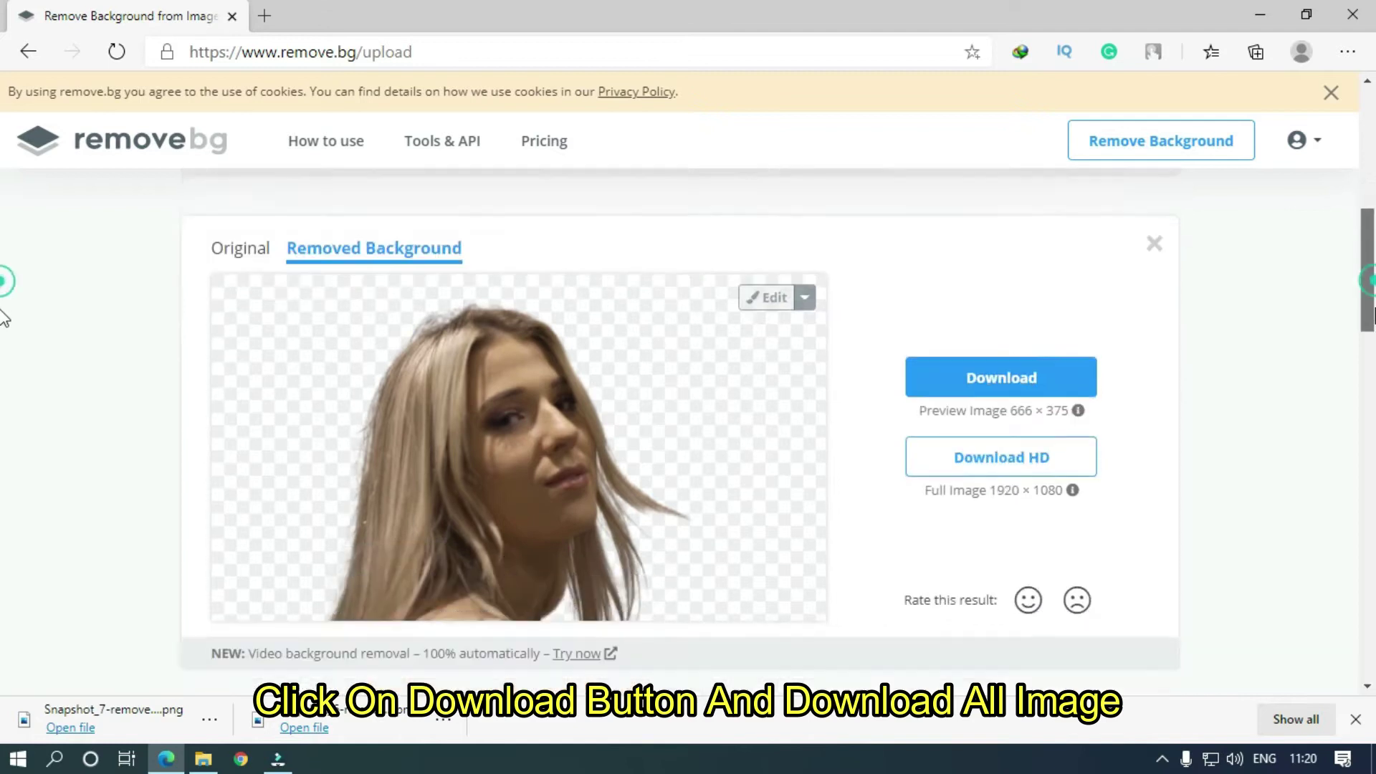
click(994, 347)
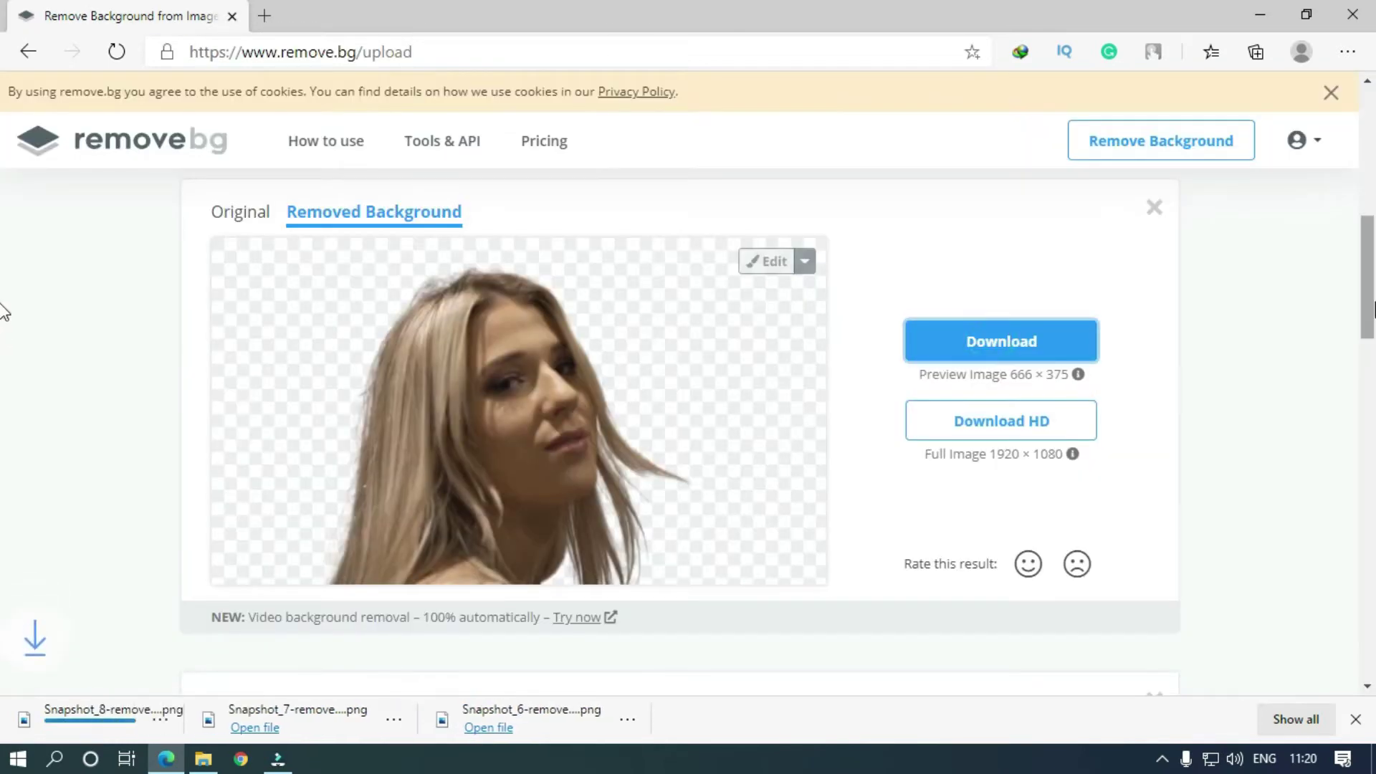
scroll(1078, 397, up, 8)
click(1008, 462)
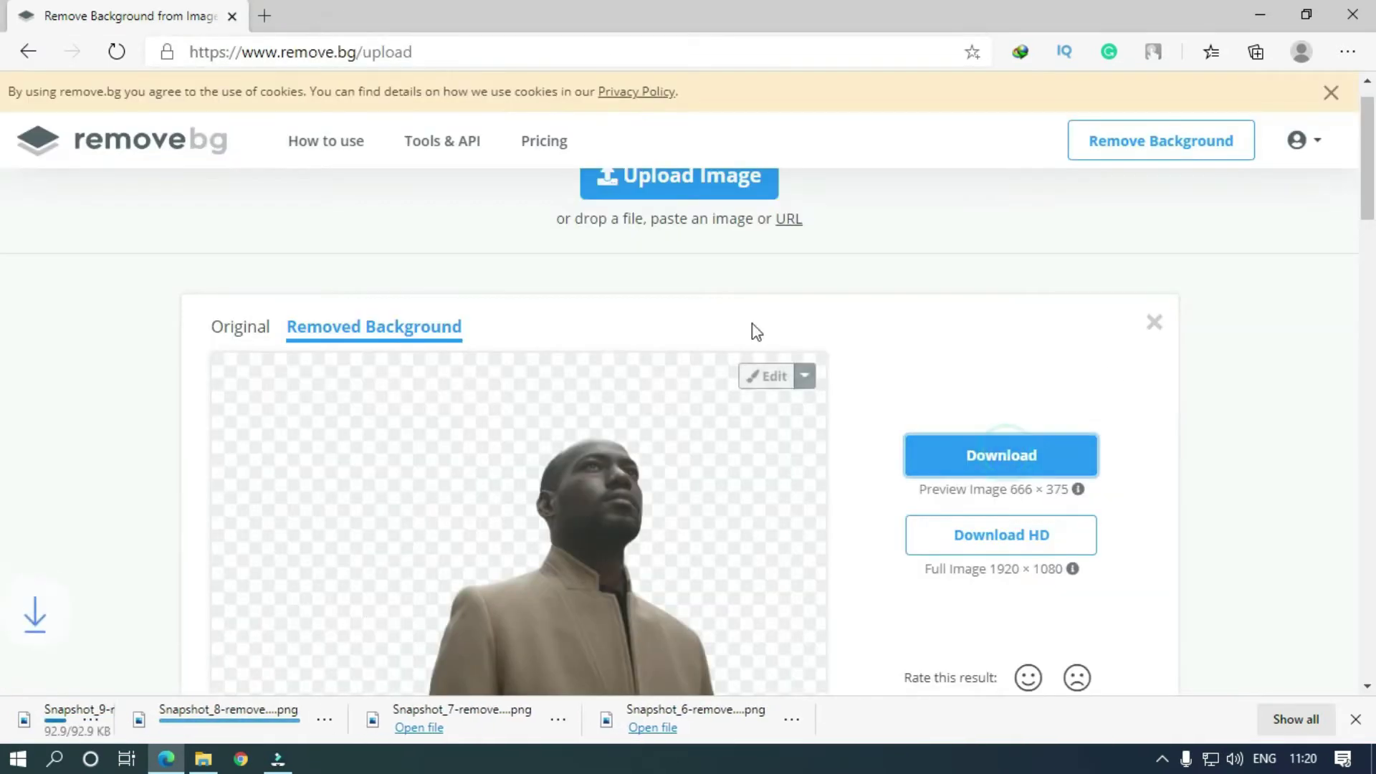
Step: Return to Filmora and import the four Snapshot removebg-preview images from the Downloads folder into the project media
click(1263, 16)
click(277, 758)
click(203, 758)
click(450, 302)
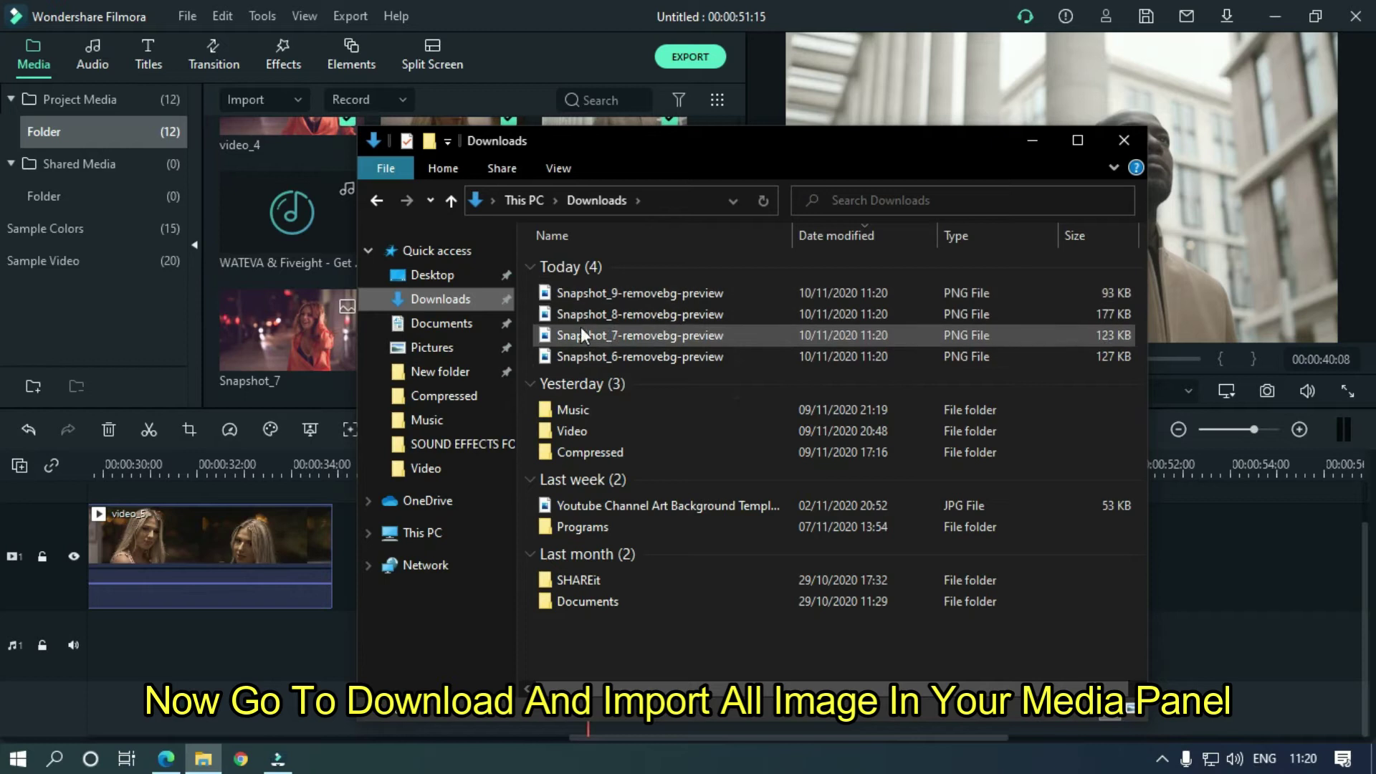
drag(526, 281, 613, 355)
drag(640, 290, 291, 301)
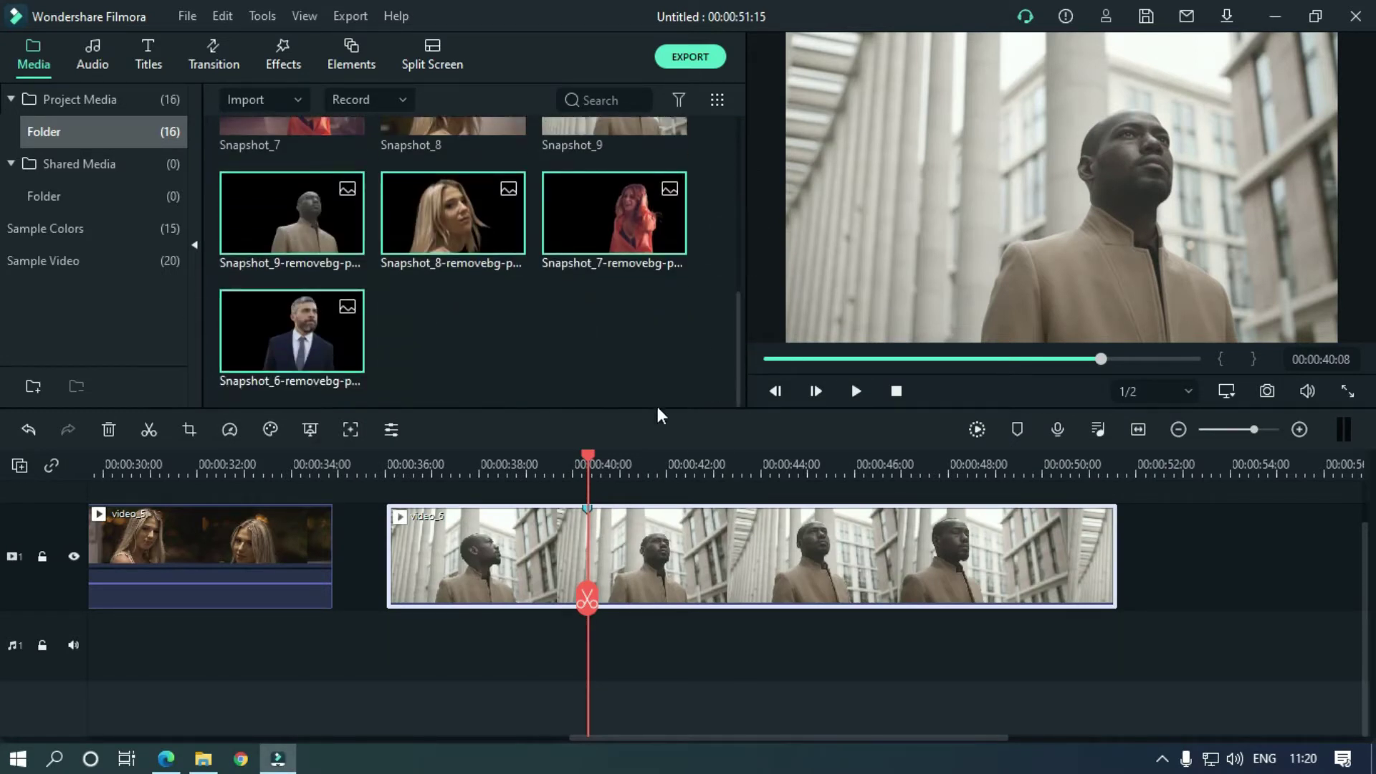
drag(638, 737, 158, 737)
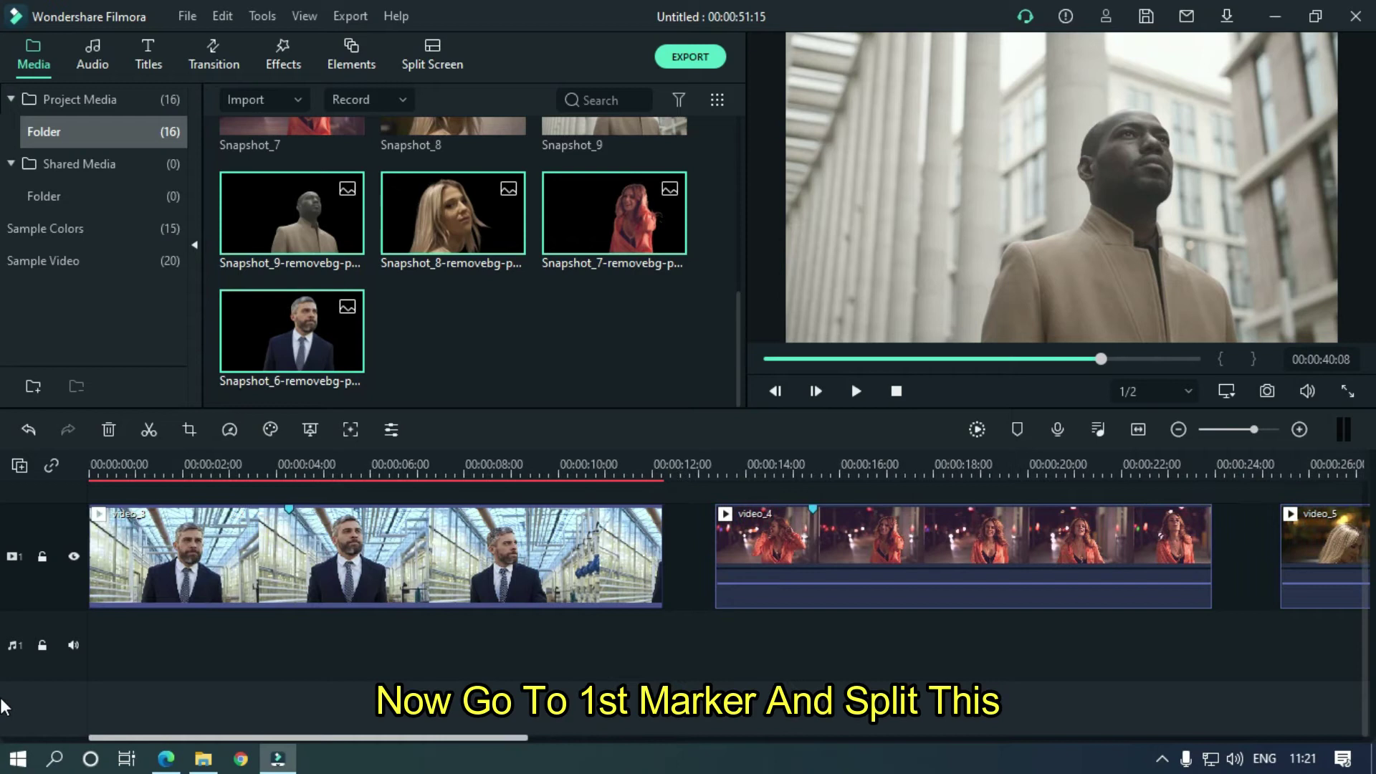
Step: Split the video_3 clip at its marker at 00:00:04:07
click(291, 466)
scroll(290, 465, up, 5)
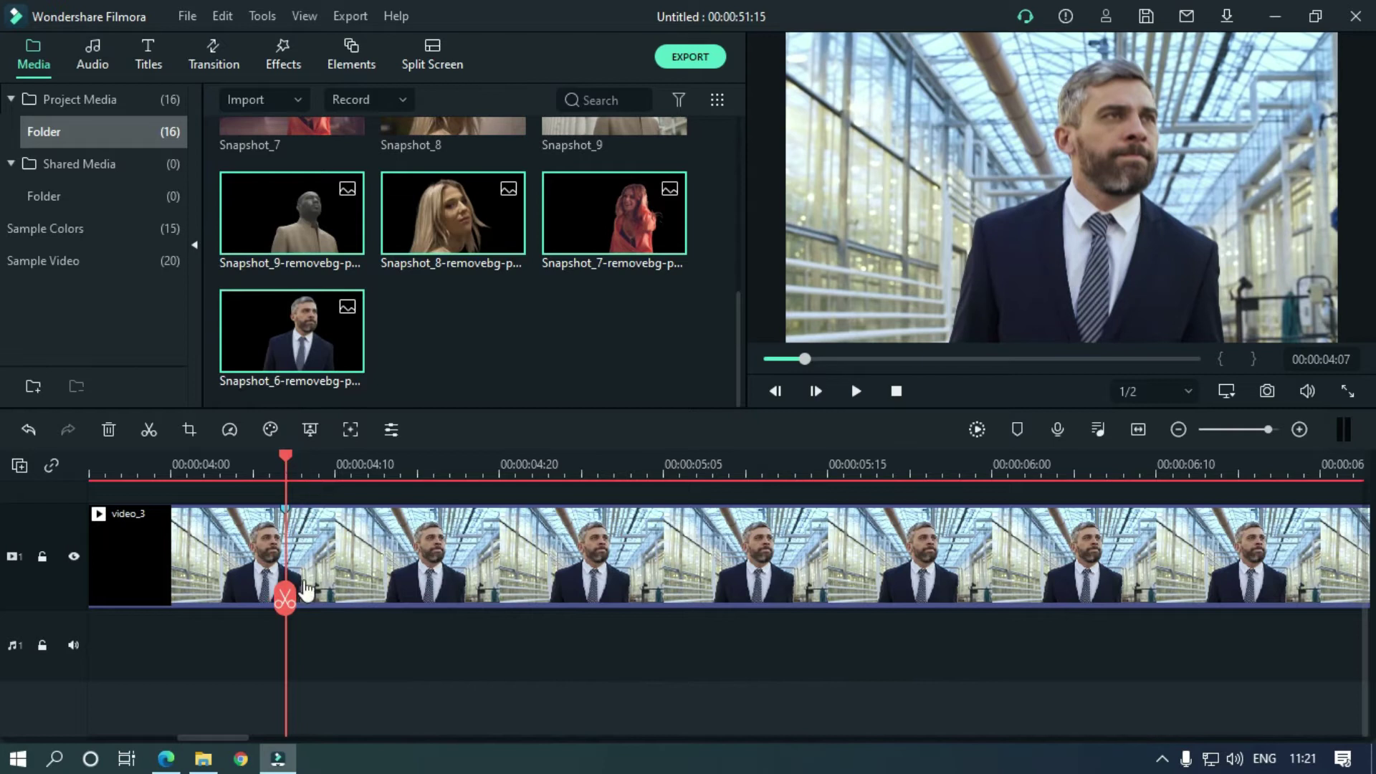
click(284, 599)
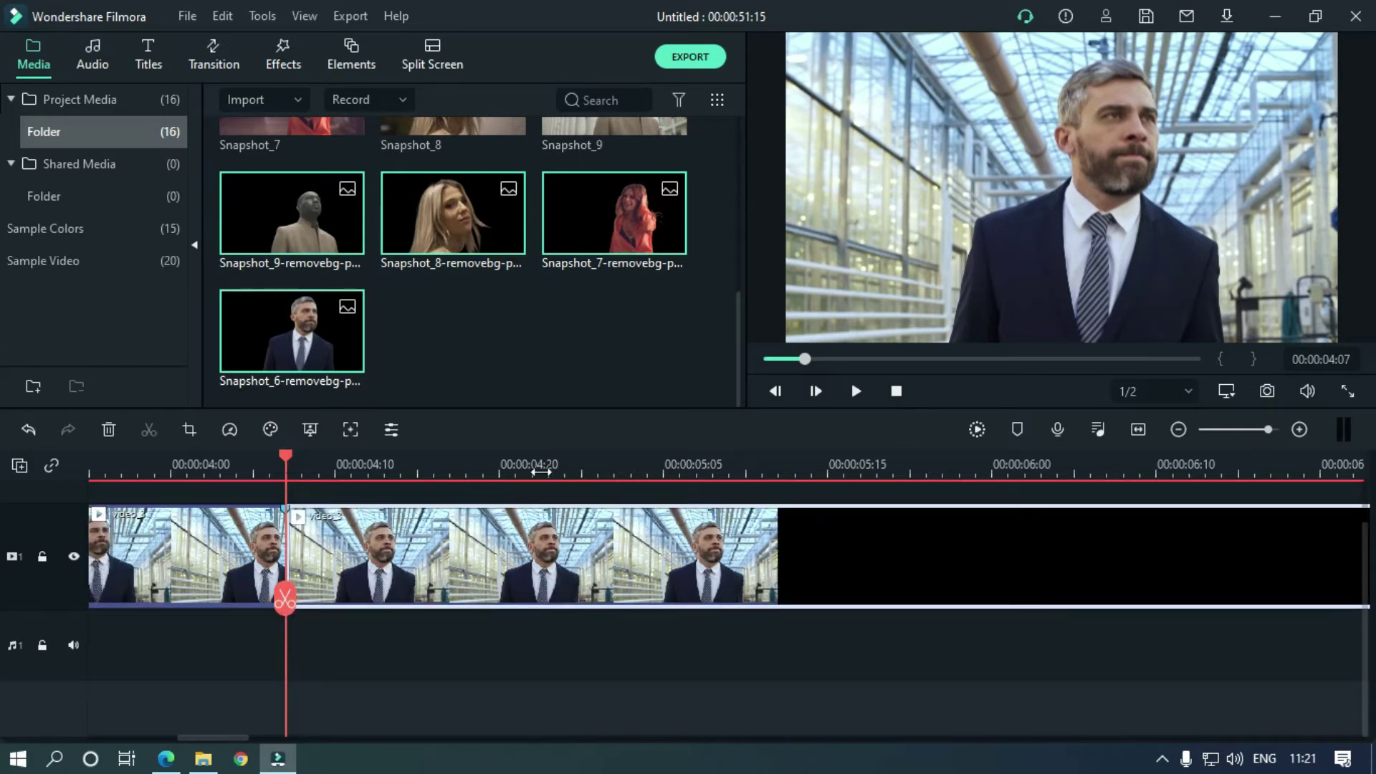
Step: Move the second part of video_3 onto track 2 and well past the split, leaving a wide gap after the first part
drag(542, 469, 387, 459)
click(388, 458)
drag(530, 576, 1043, 552)
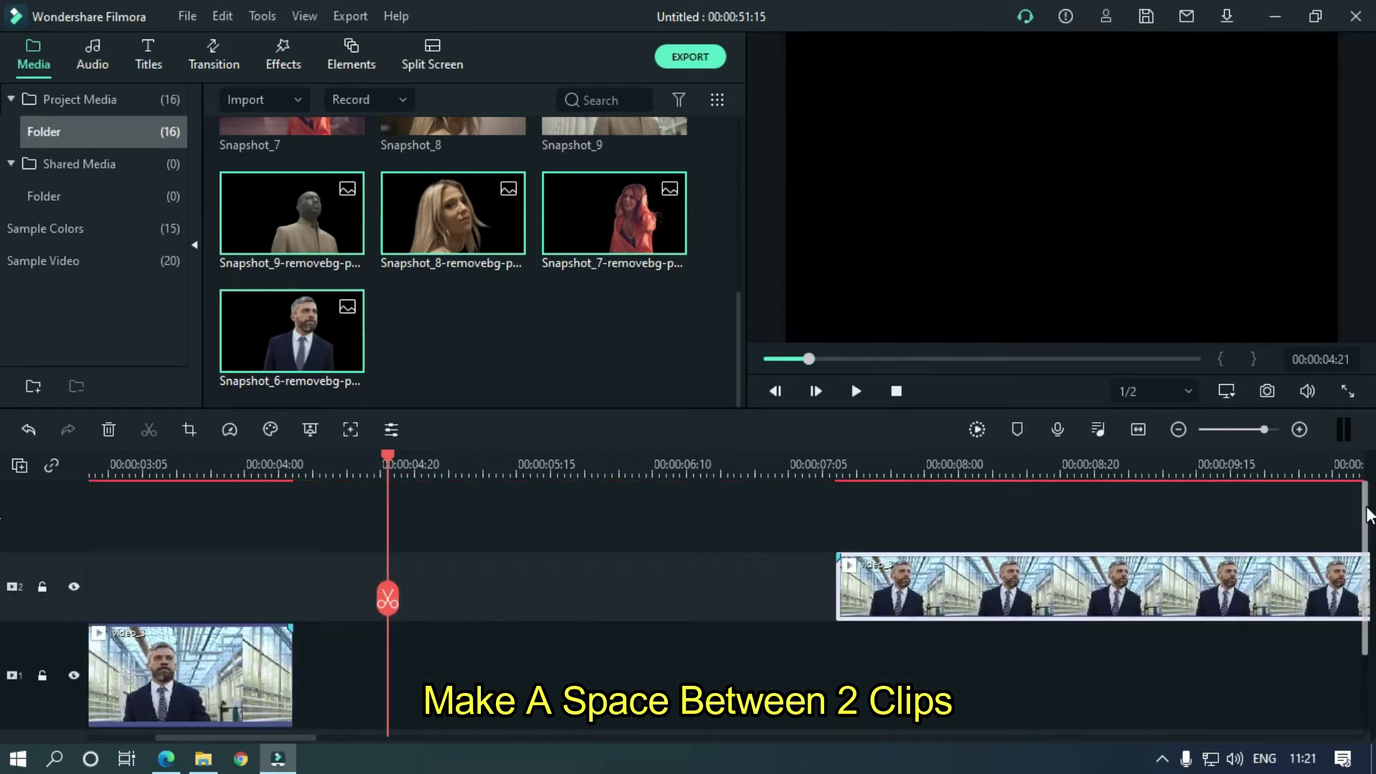
drag(1365, 519, 1365, 568)
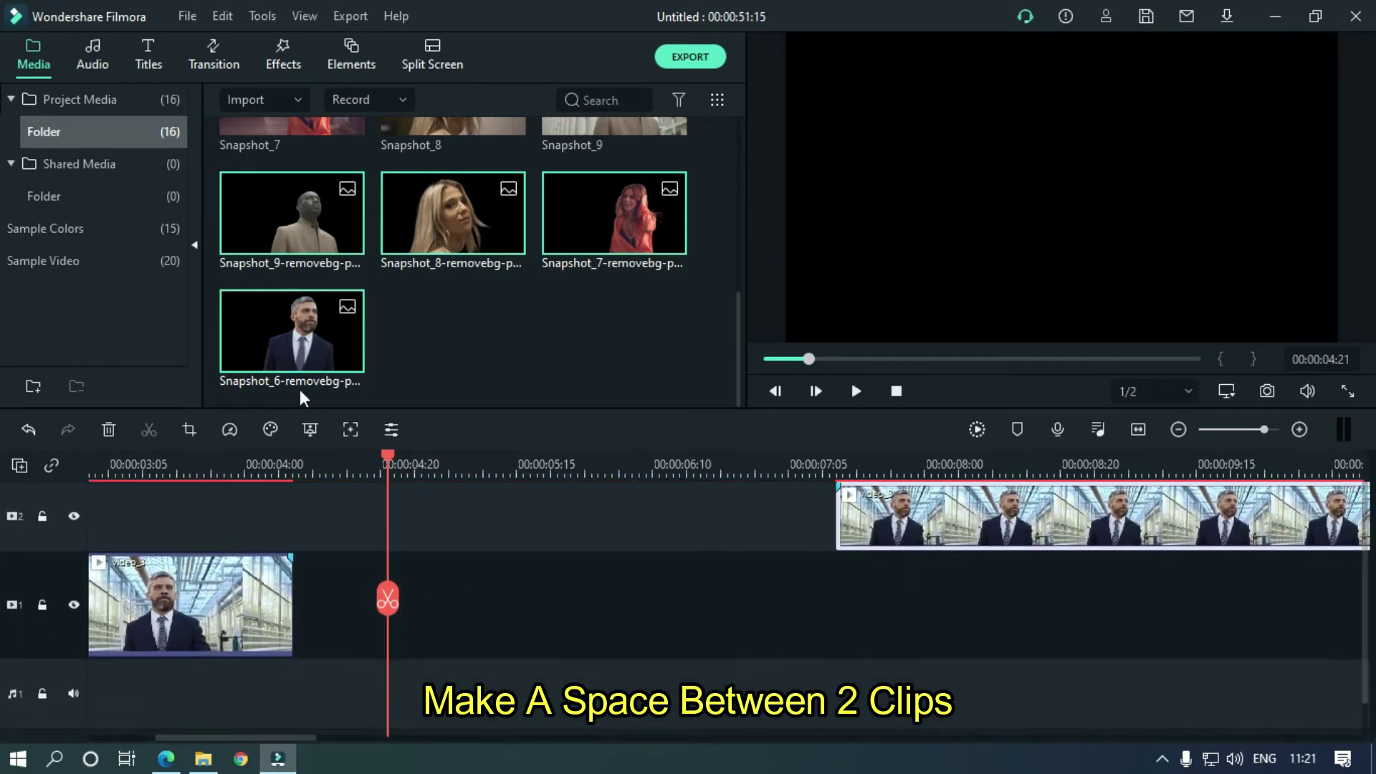
mouse_move(317, 352)
mouse_down()
mouse_move(307, 399)
mouse_move(328, 517)
mouse_move(297, 513)
mouse_move(316, 348)
mouse_up()
drag(915, 545, 1342, 550)
Step: Place Snapshot_6-removebg-preview on track 2 so it starts exactly where the first part of video_3 ends
drag(258, 327, 392, 341)
click(393, 342)
drag(300, 339, 294, 531)
drag(390, 464, 195, 476)
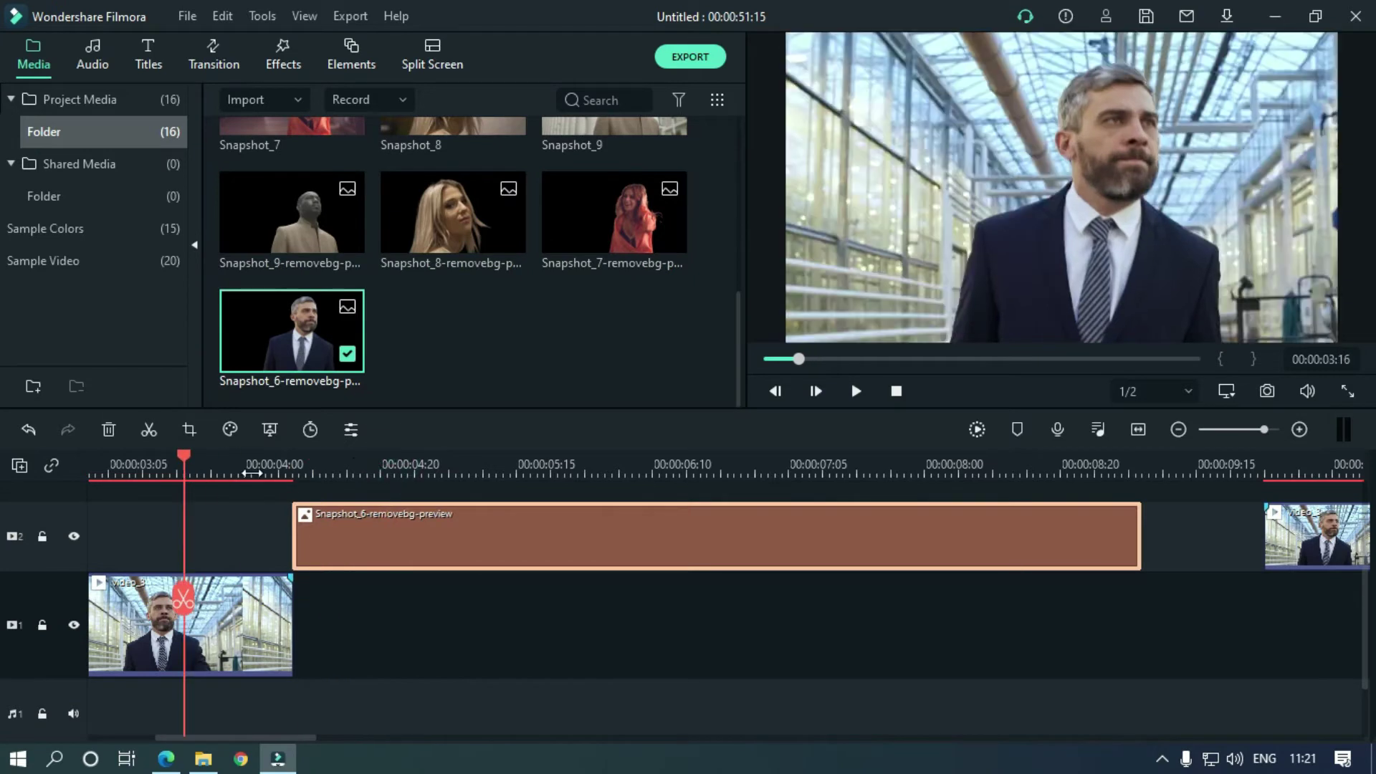
scroll(244, 474, left, 2)
click(453, 463)
drag(455, 453, 431, 458)
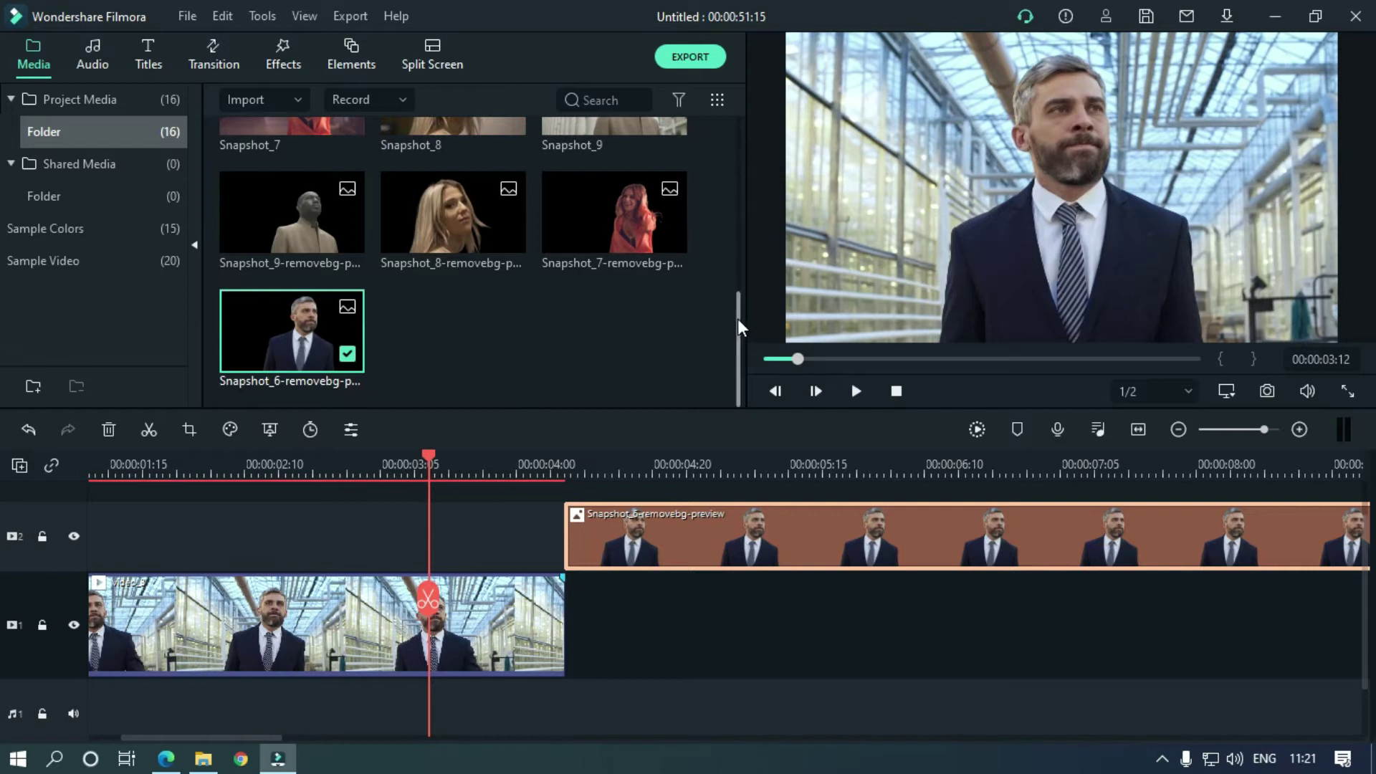
Step: Preview the blue and the pink background images from the project media
drag(738, 318, 746, 123)
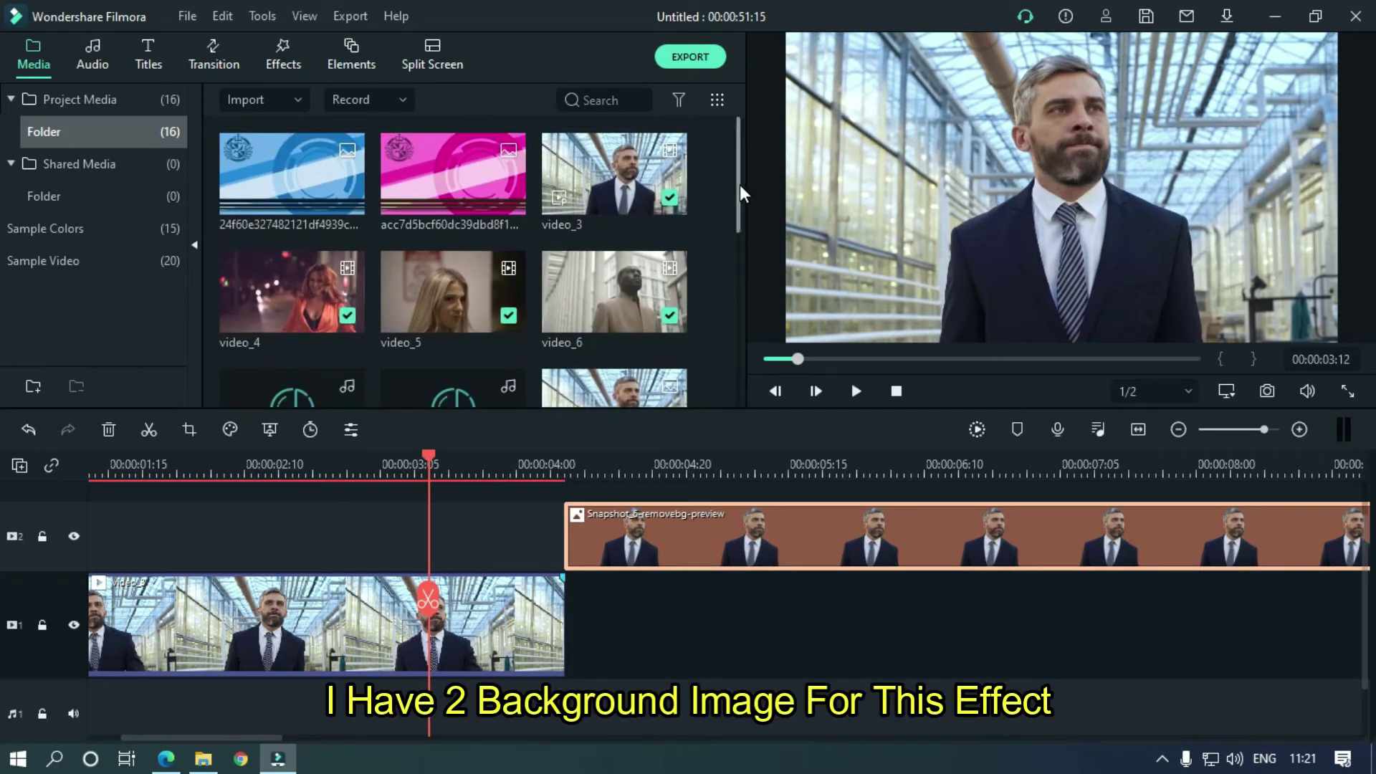
right_click(309, 180)
click(342, 201)
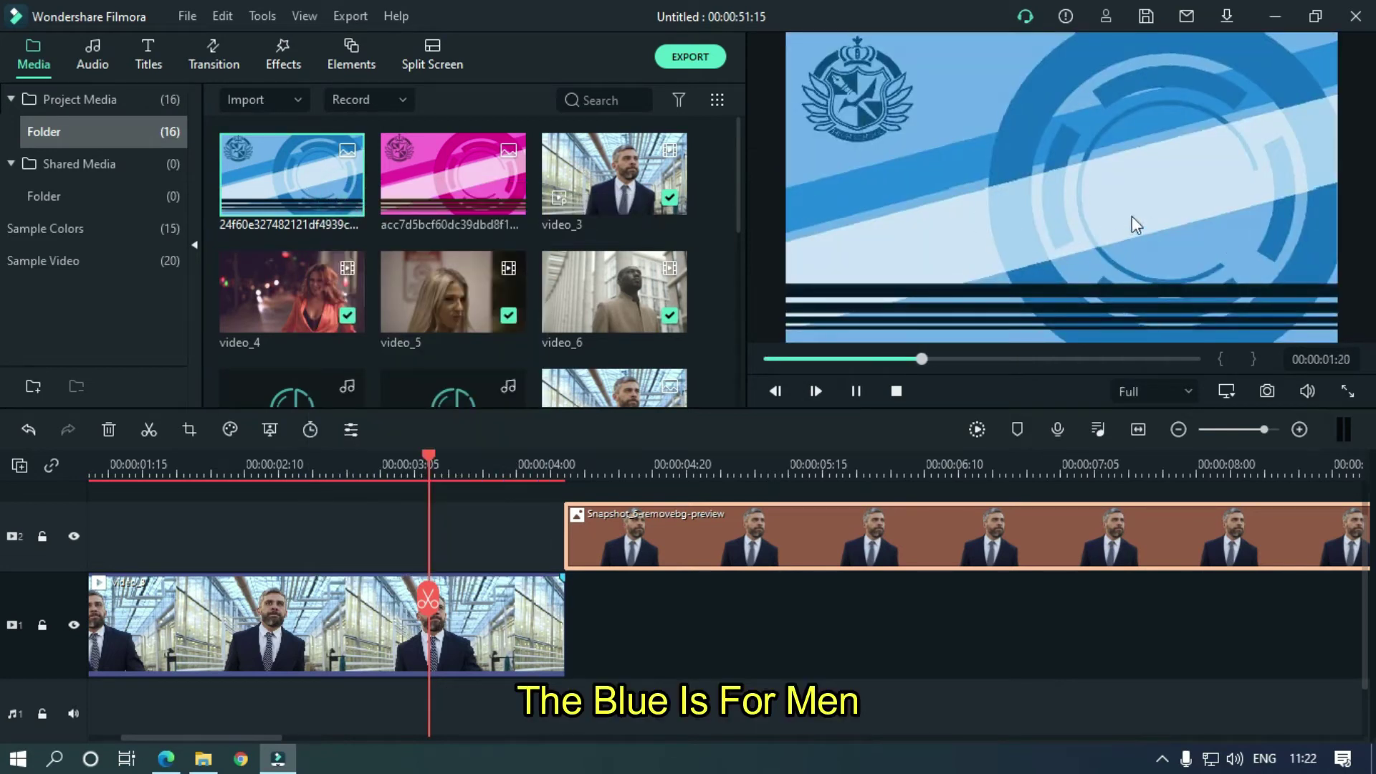
right_click(472, 162)
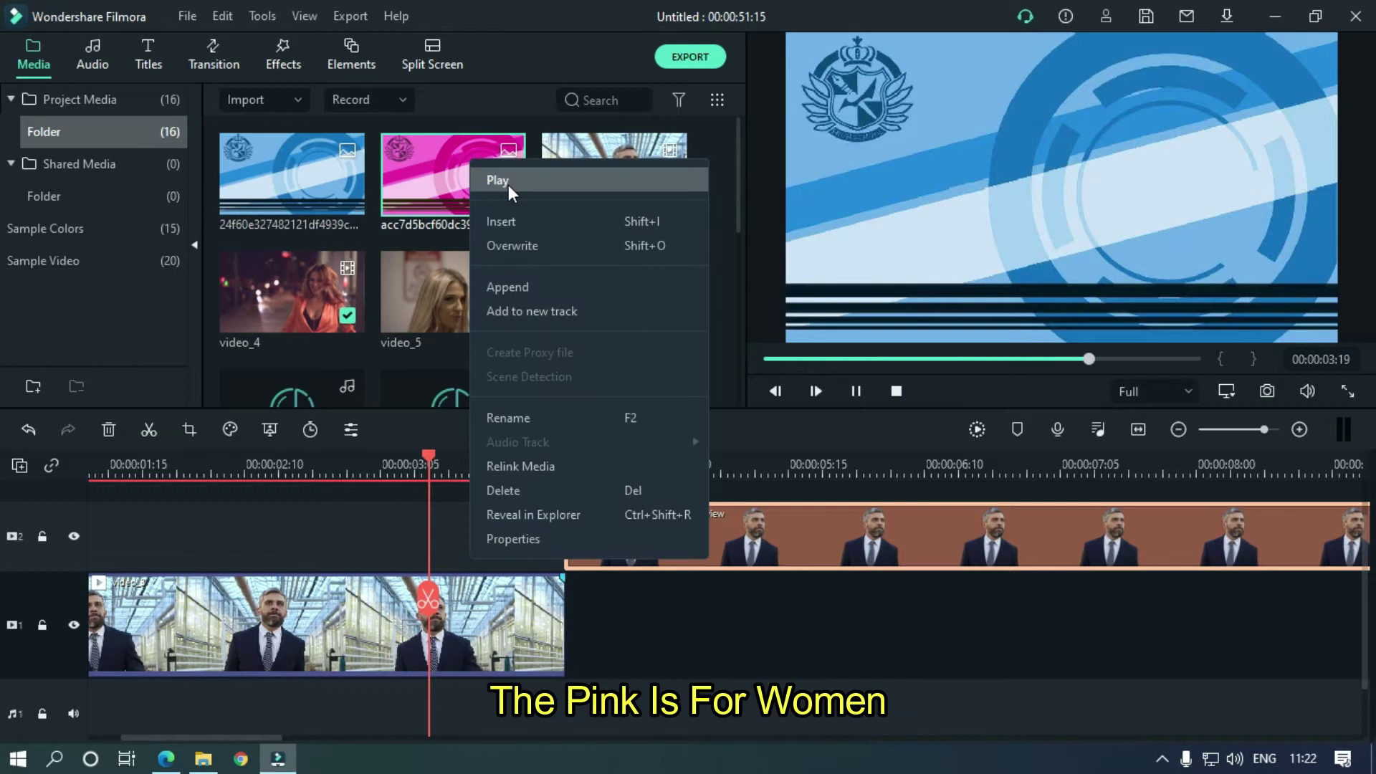
click(509, 185)
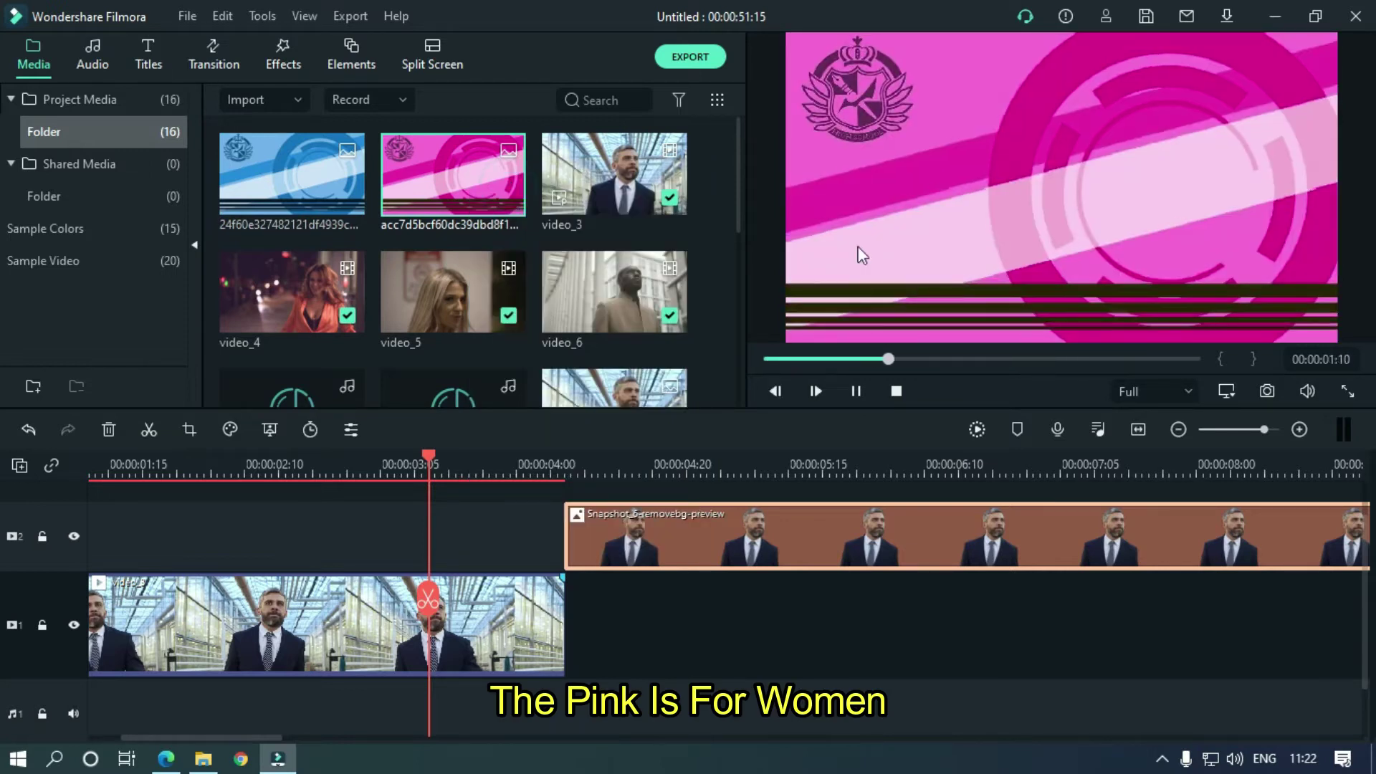
mouse_move(654, 304)
key(space)
Step: Add the blue background image to track 1 directly after the first video_3 part, underneath the snapshot, and check the composite
mouse_move(322, 194)
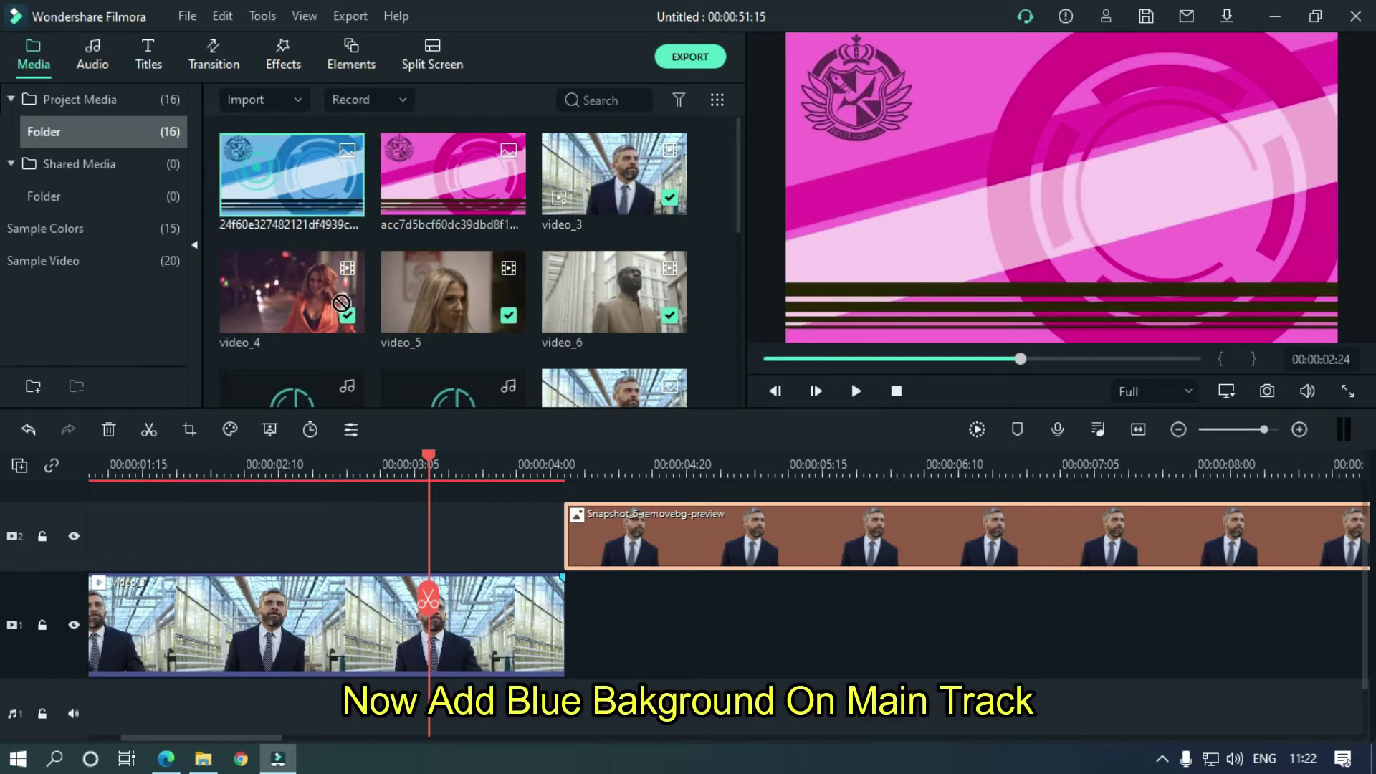
drag(262, 176, 578, 607)
drag(248, 734, 281, 742)
click(281, 738)
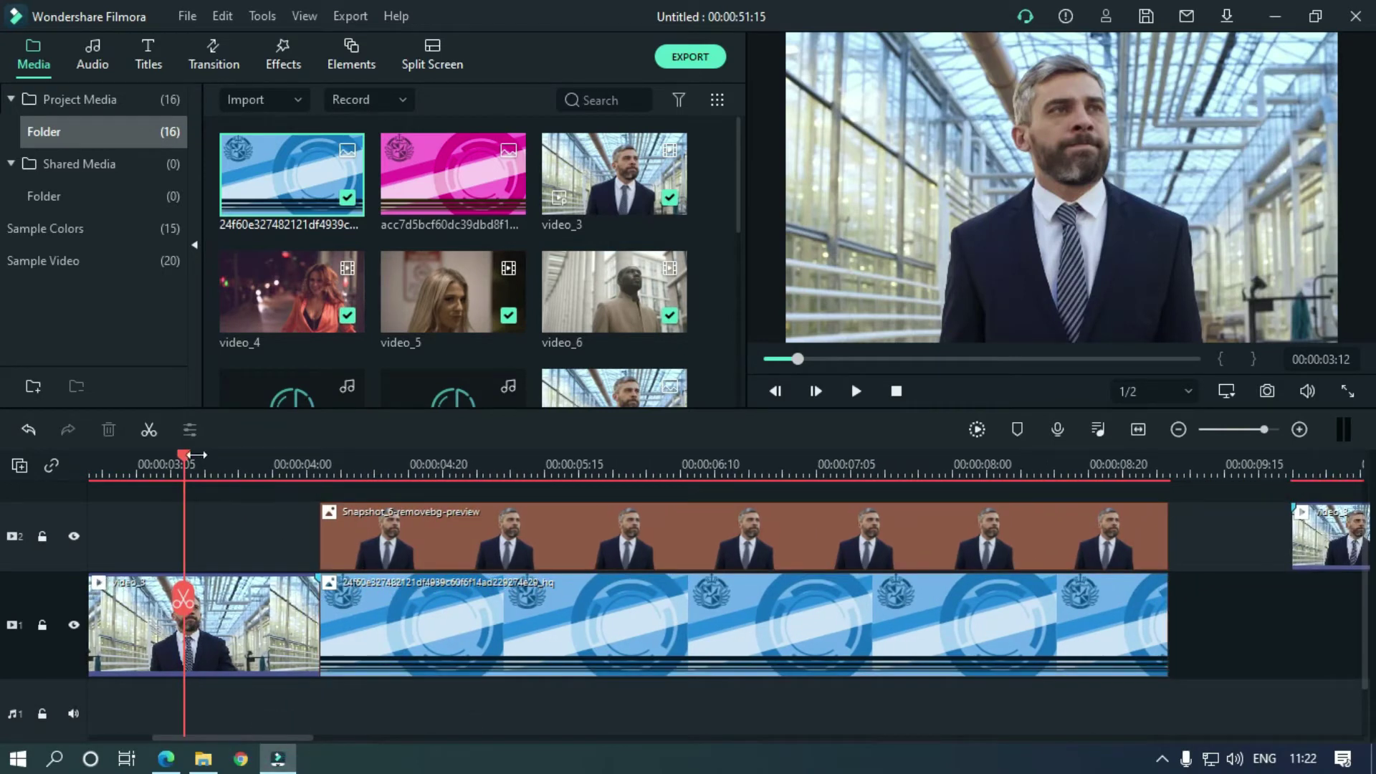
drag(188, 454, 344, 483)
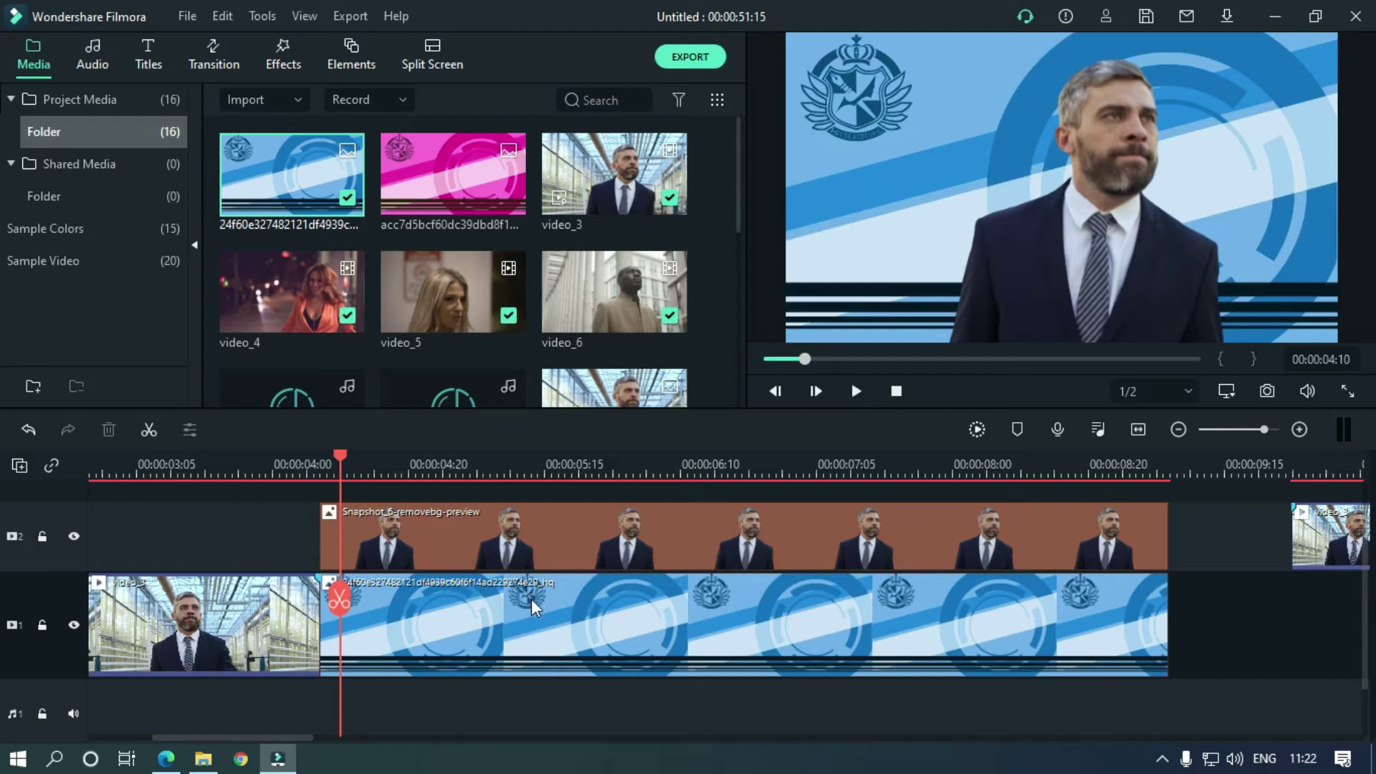
Step: Return the playhead to the snapshot clip's start, find the effect "border" and apply it to the Snapshot_6 clip
scroll(531, 600, up, 1)
click(492, 570)
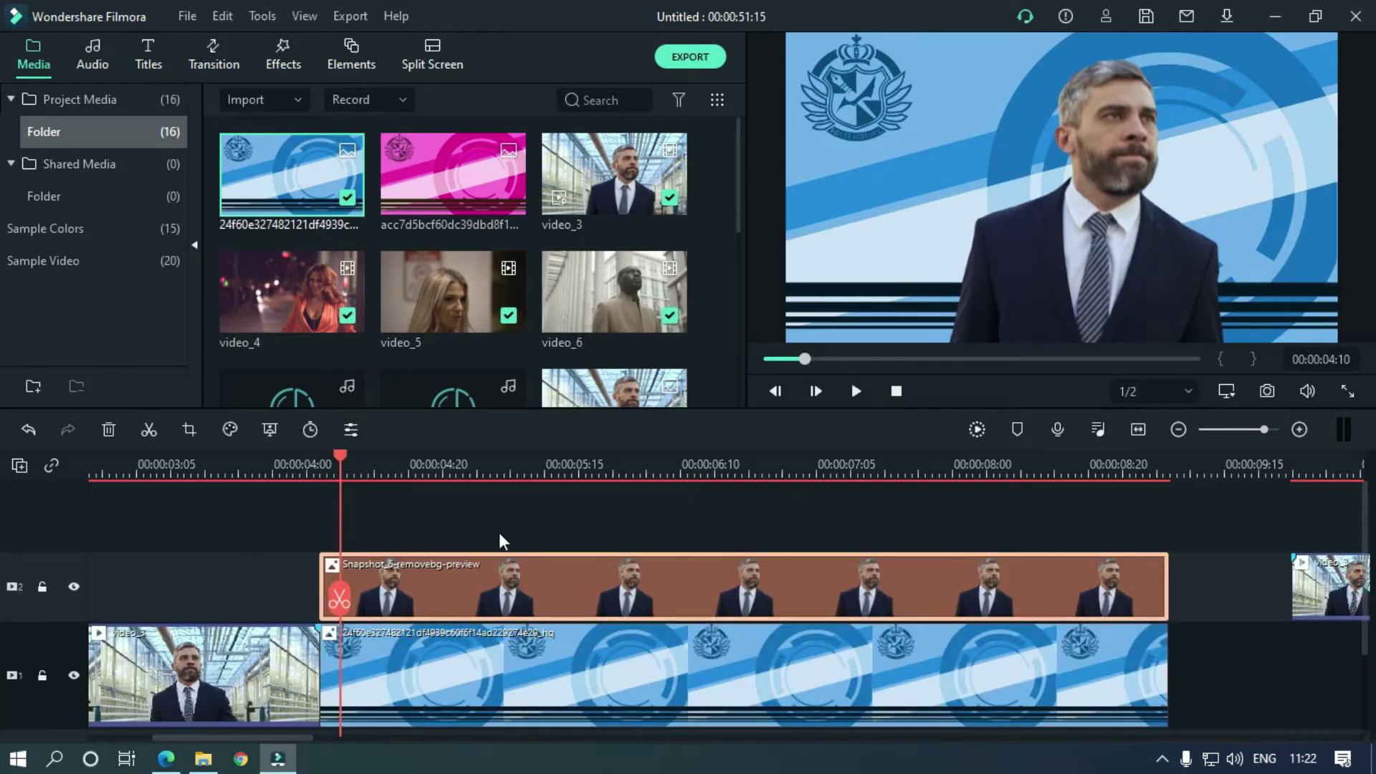
key(Up)
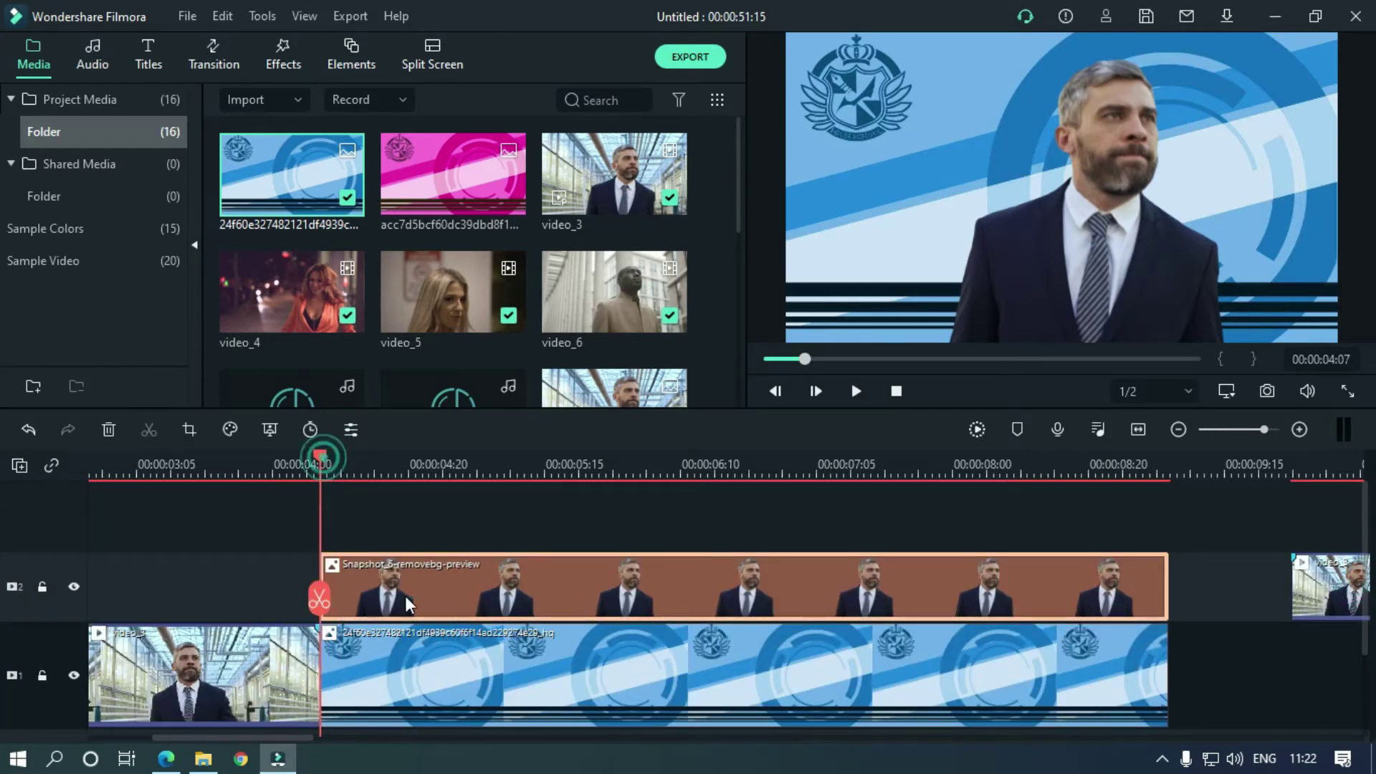
click(277, 64)
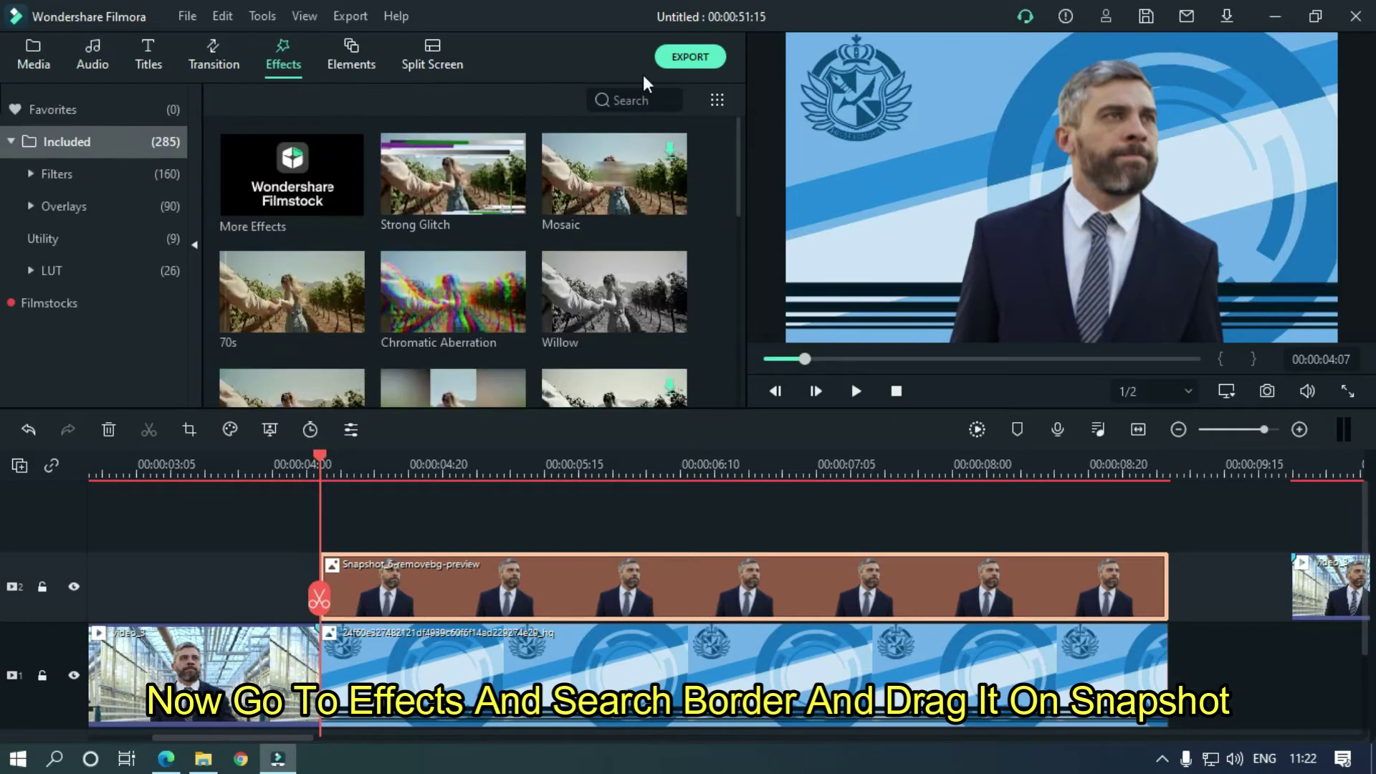
click(639, 99)
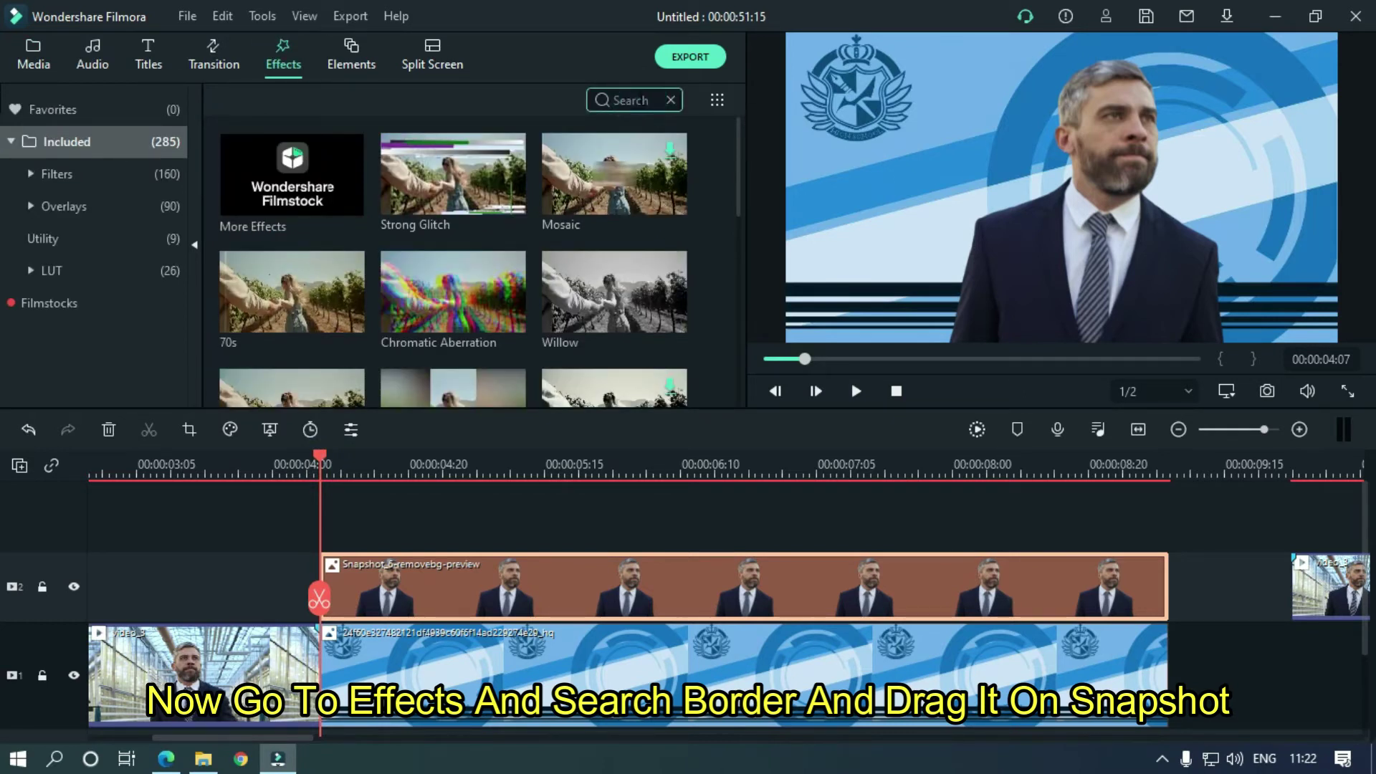
text(border)
mouse_move(257, 236)
drag(292, 176, 401, 592)
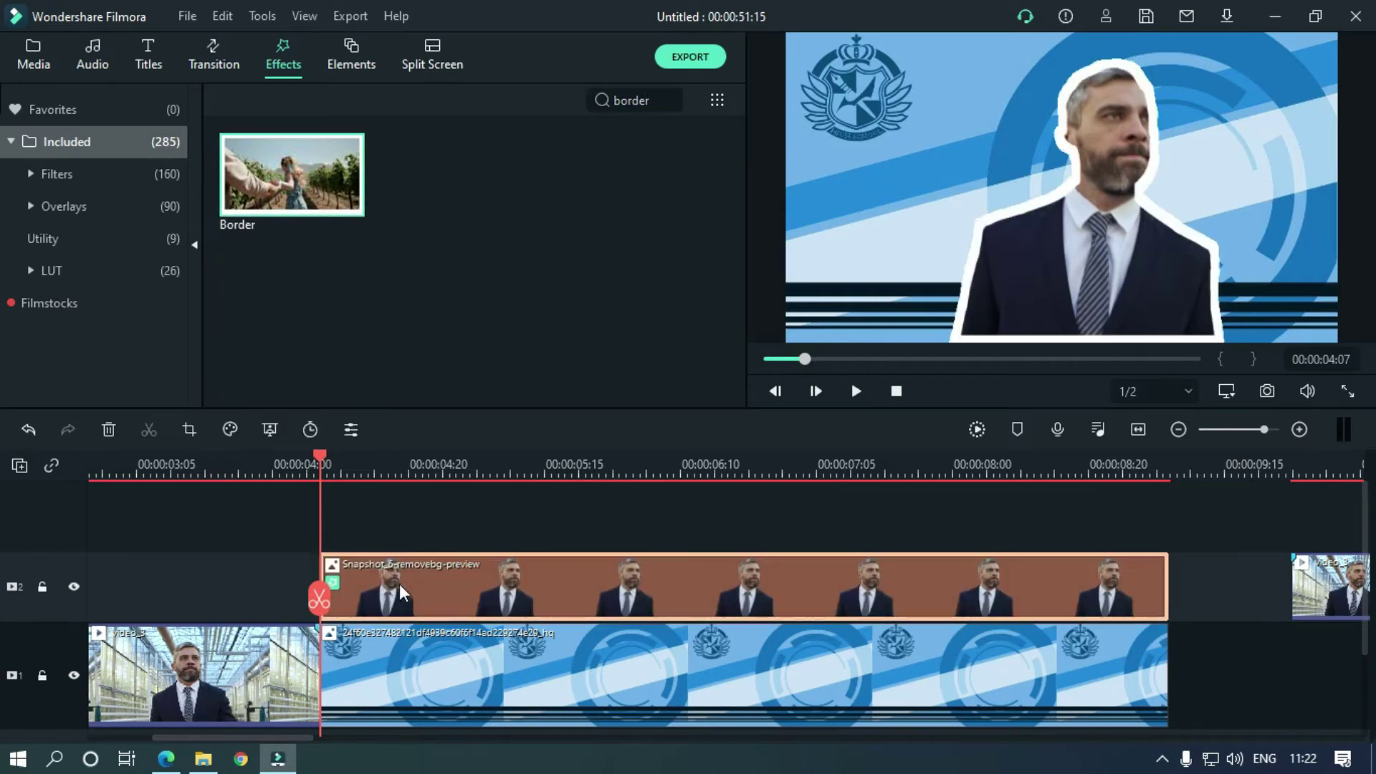
Step: Set the size of the snapshot clip's Border effect to 1
double_click(521, 591)
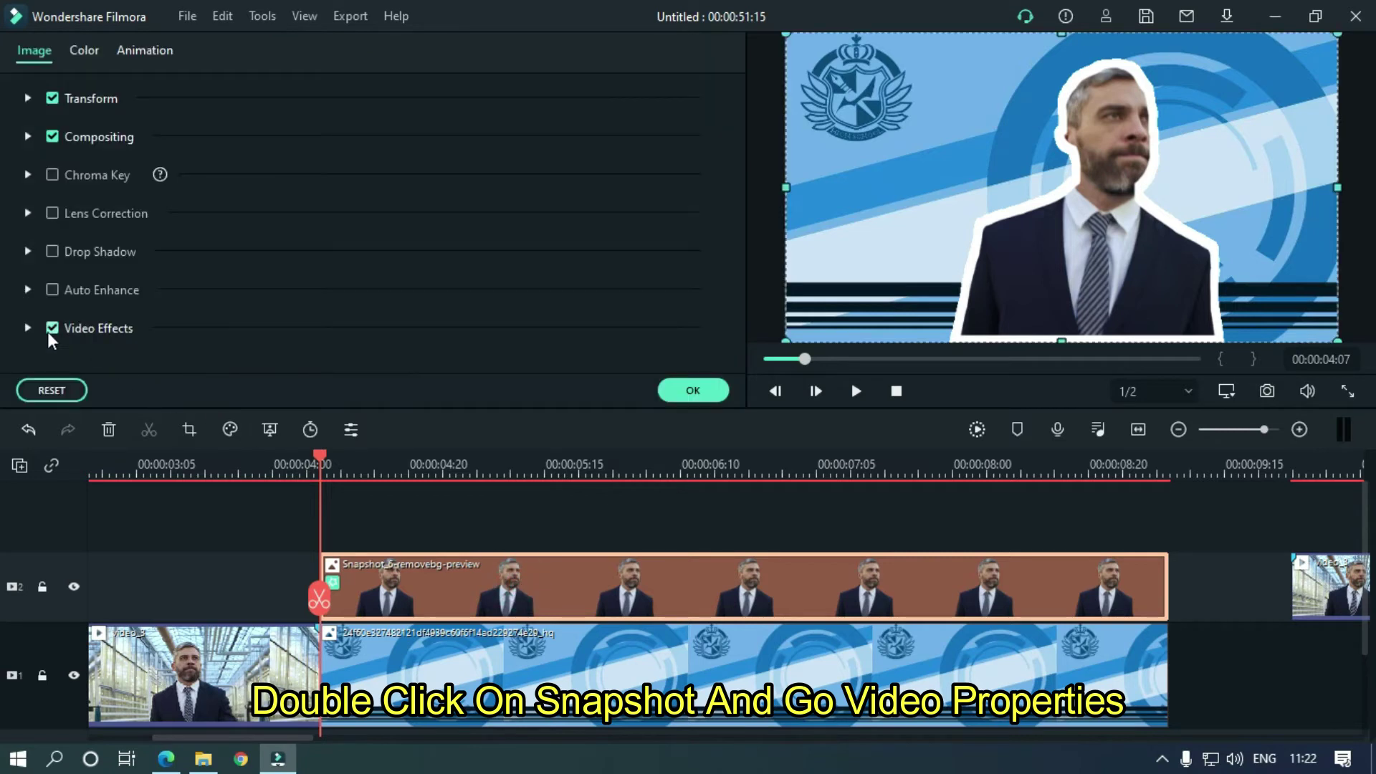
click(28, 329)
drag(745, 139, 744, 269)
drag(252, 169, 240, 170)
Step: Set the border's start color to the light blue #71b1ee sampled from the background in the preview
click(312, 131)
click(321, 278)
click(265, 224)
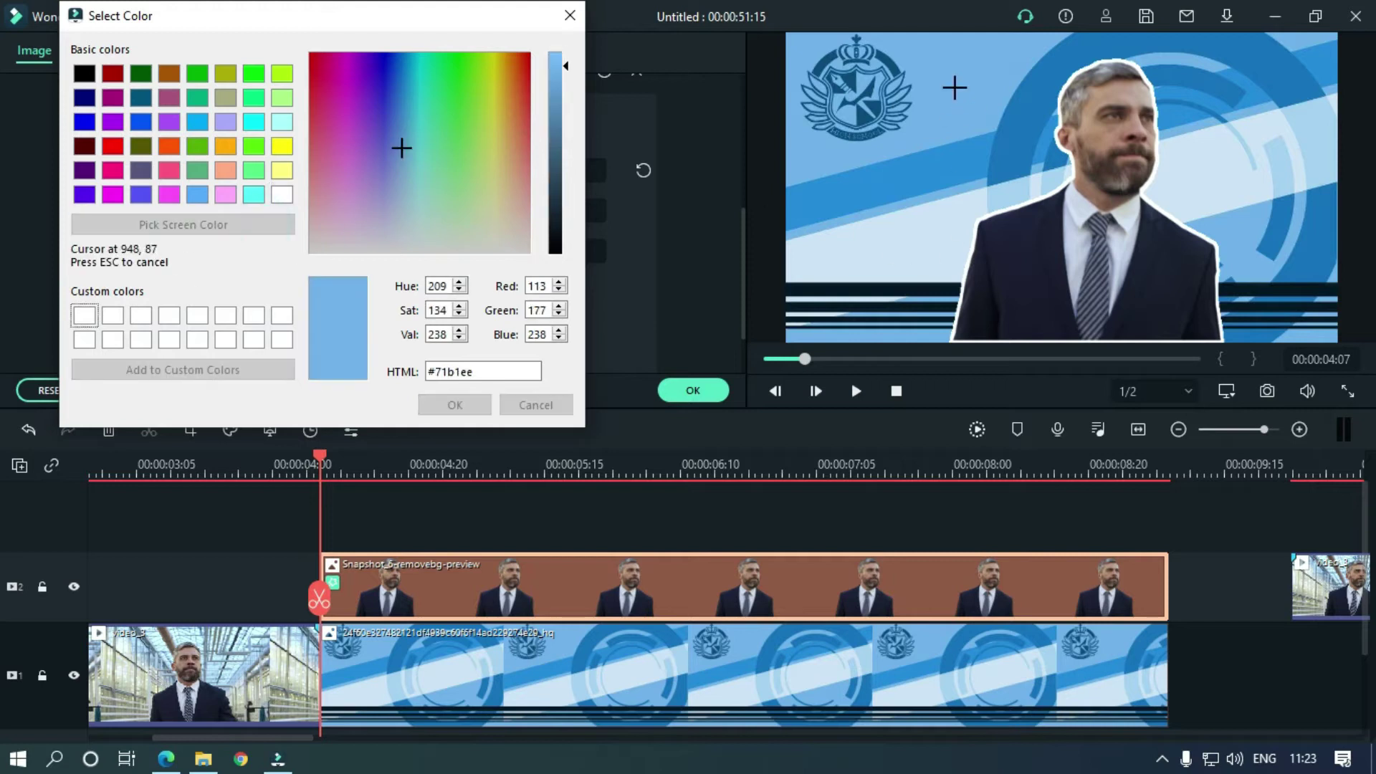
click(952, 86)
click(469, 408)
Step: Set the border's end color to light blue sampled from the preview background and apply the clip settings
click(435, 135)
click(435, 276)
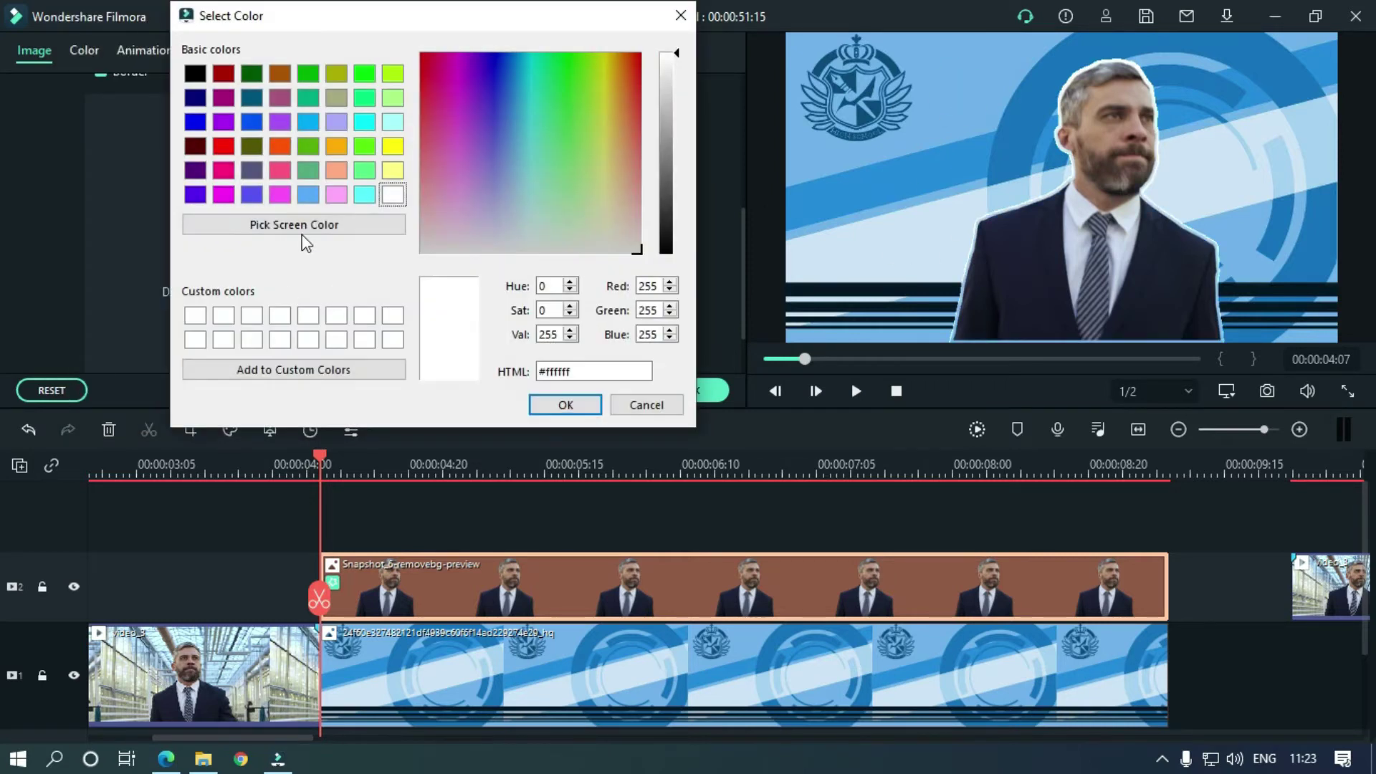
click(294, 224)
click(929, 100)
click(566, 405)
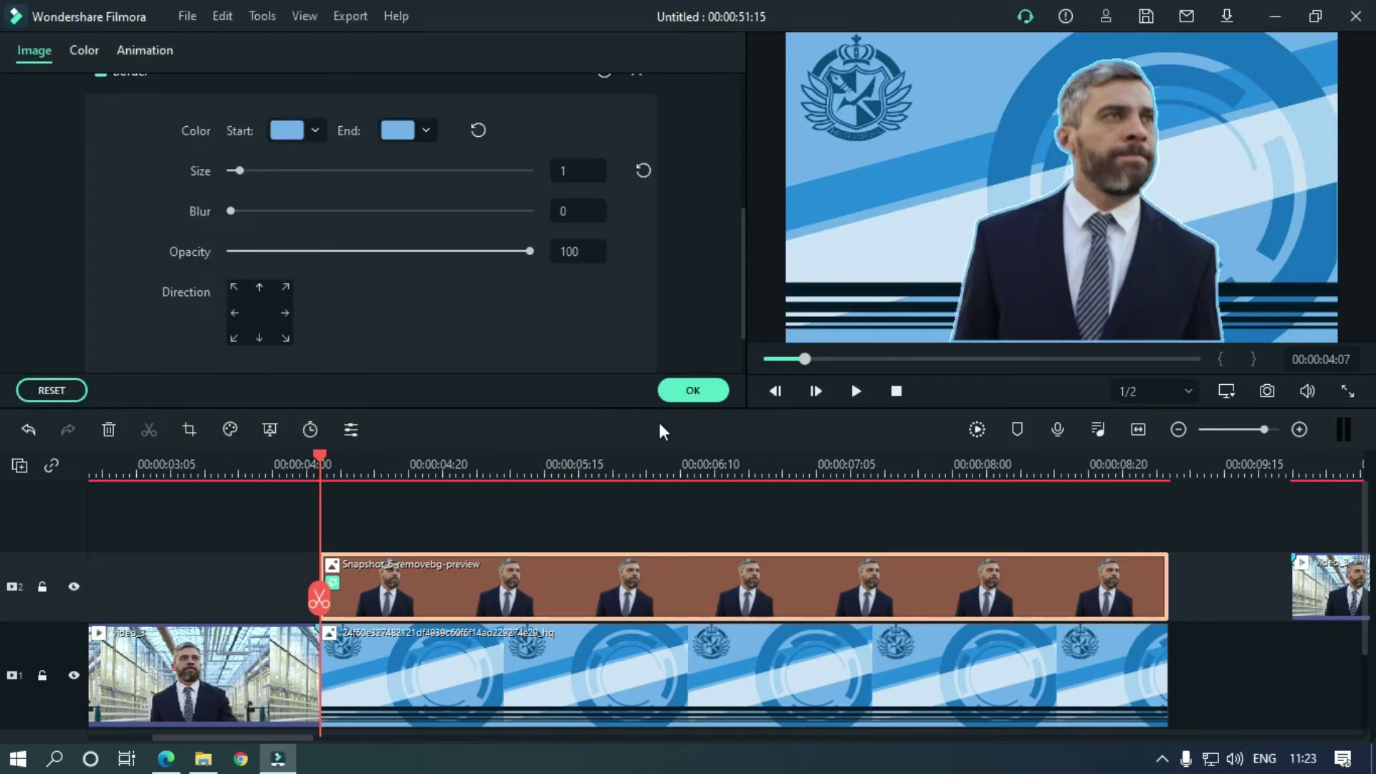
click(692, 390)
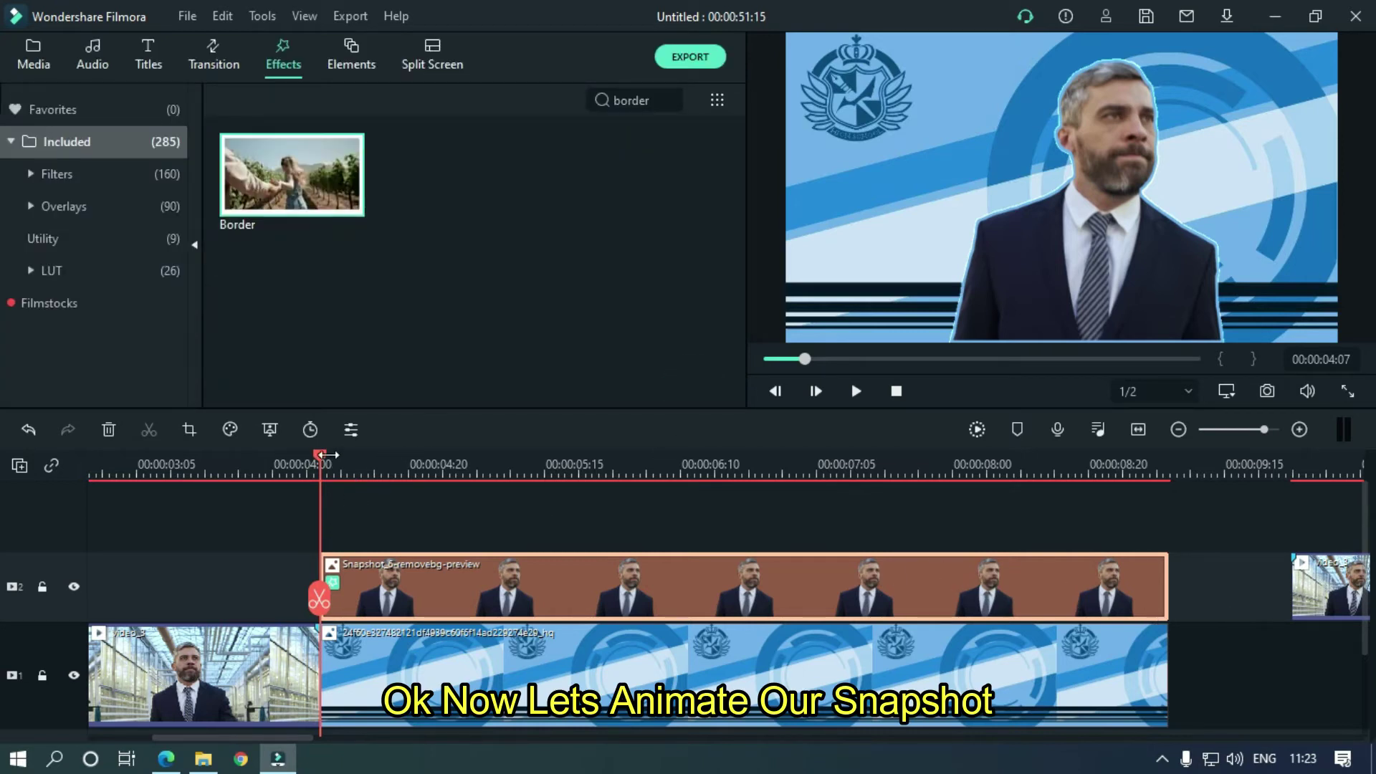
Step: Add a custom animation keyframe on the first frame of the Snapshot_6 clip at 00:00:04:07
double_click(368, 582)
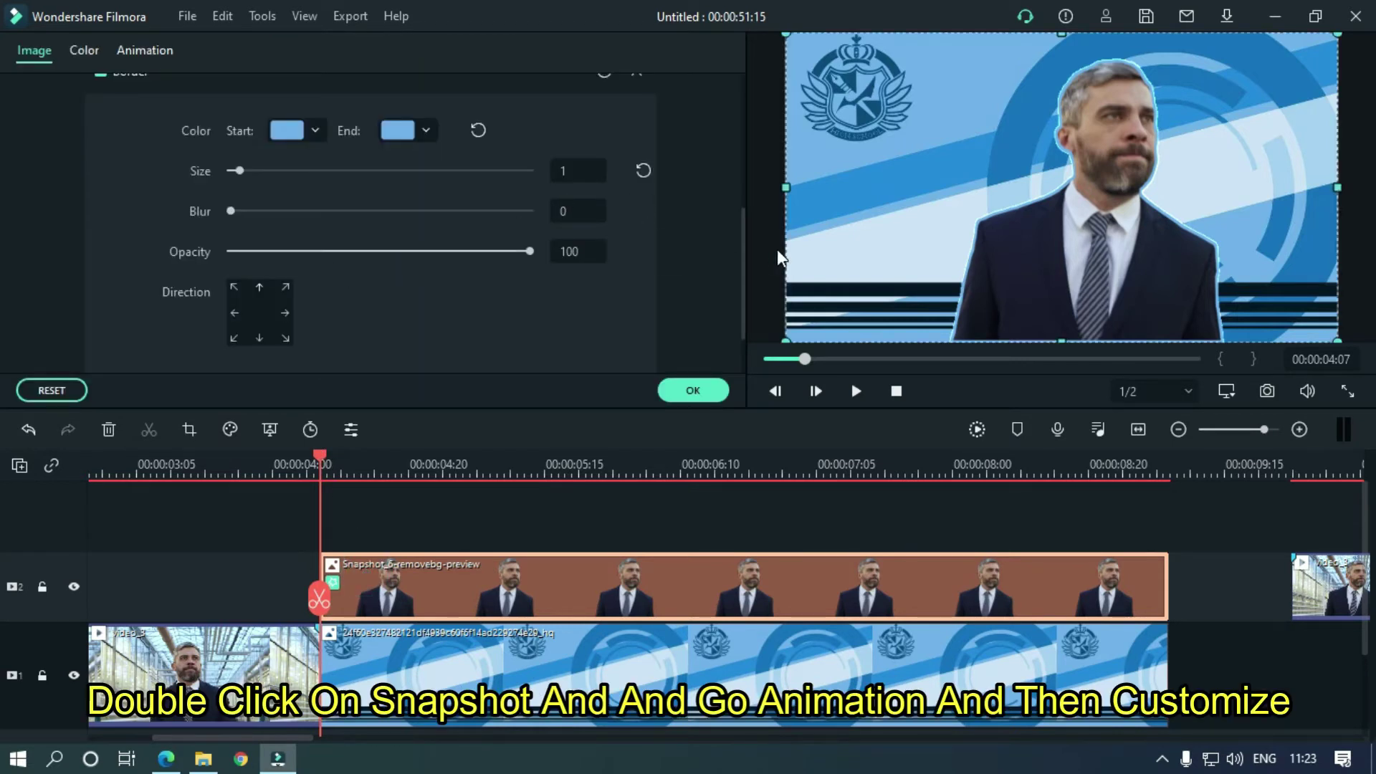
drag(742, 260, 756, 148)
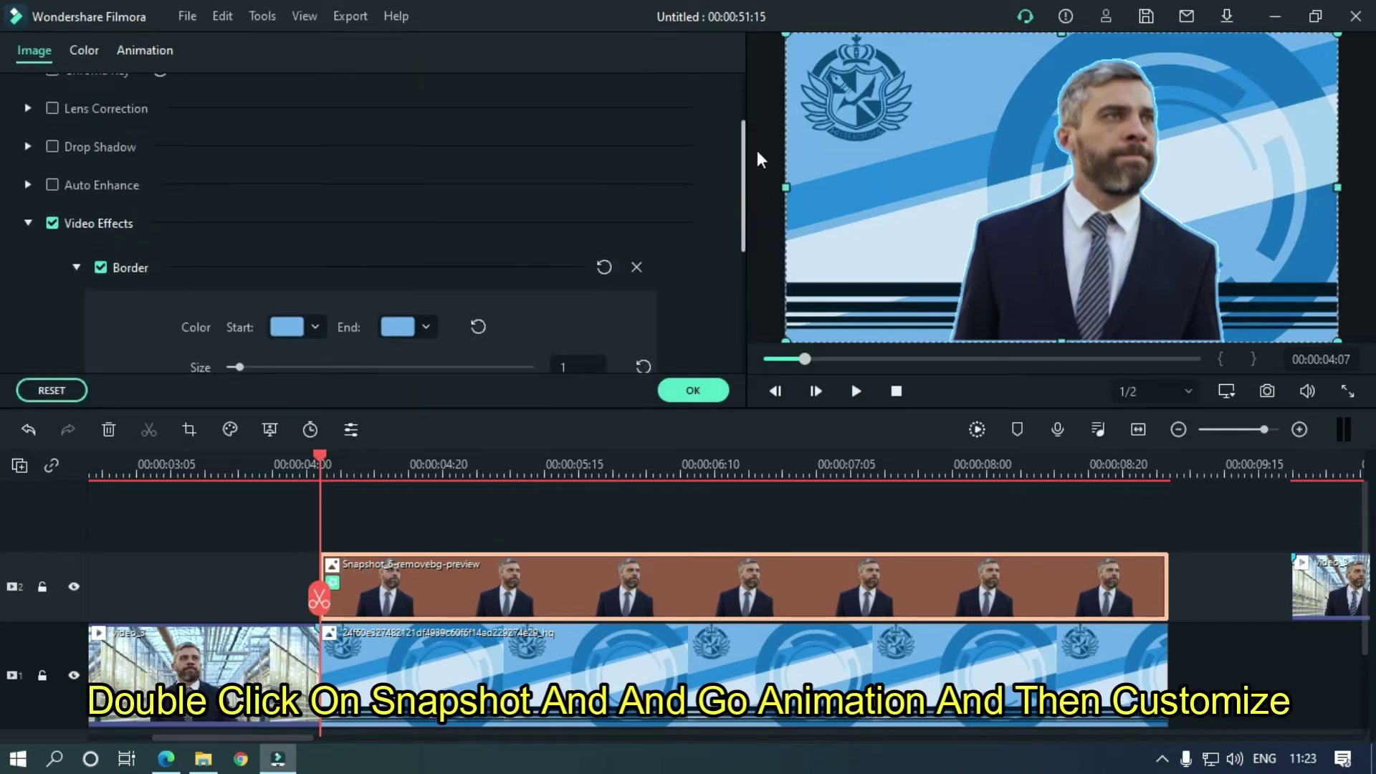
click(152, 50)
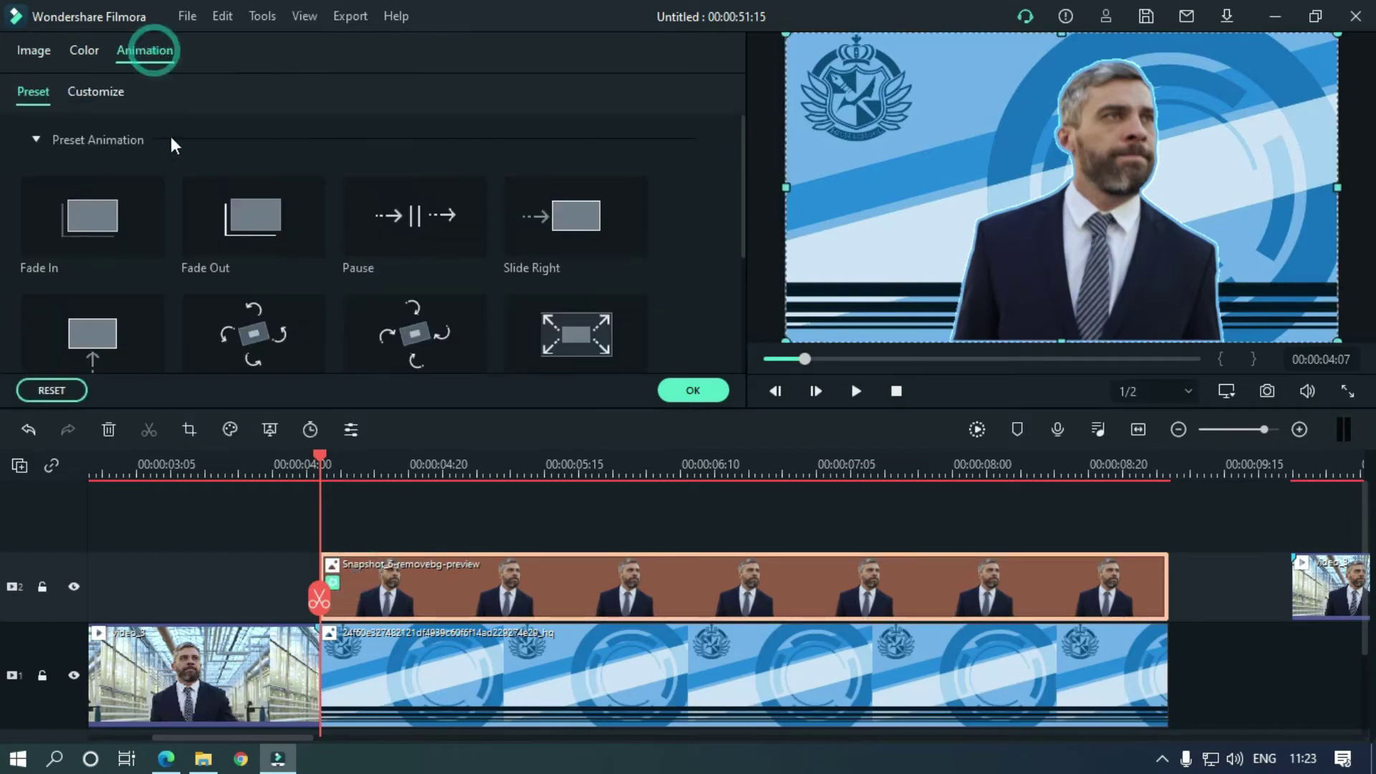
click(98, 93)
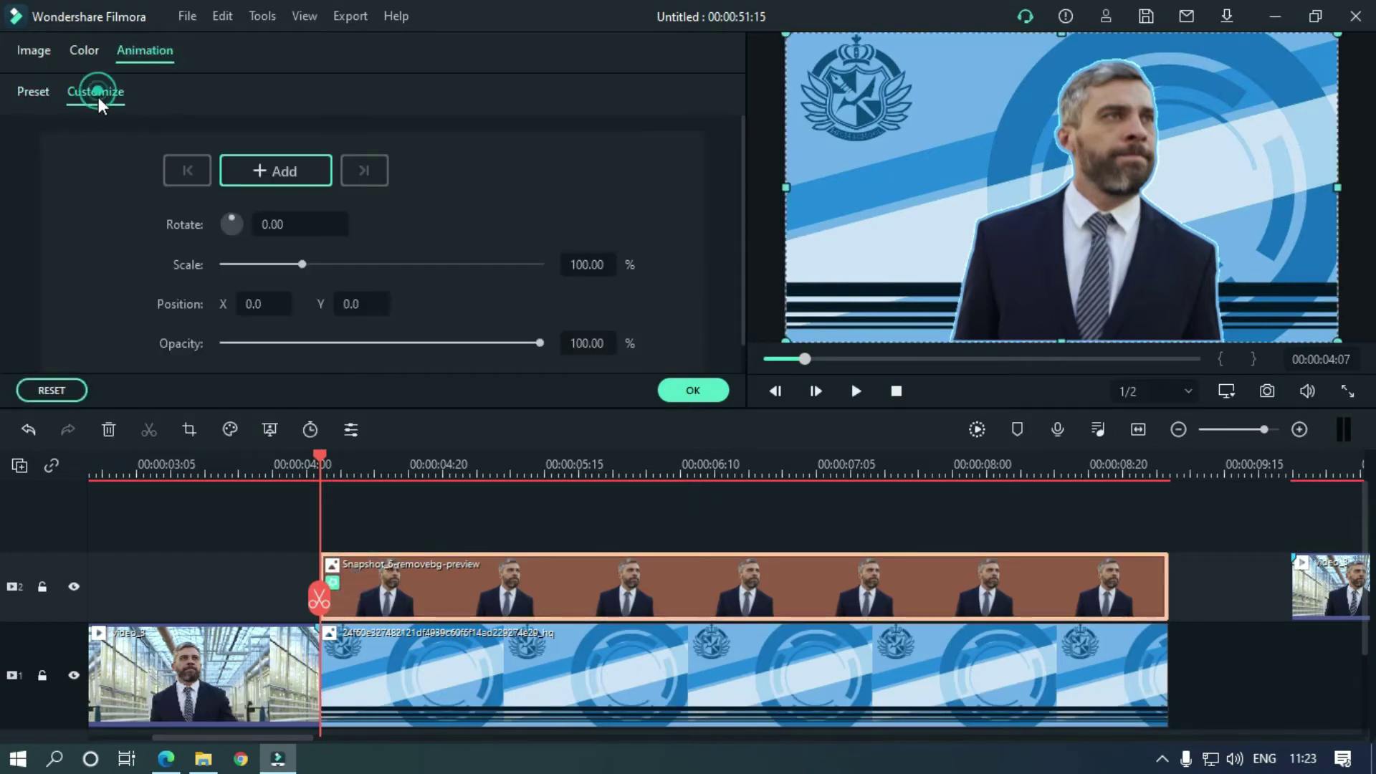
click(280, 176)
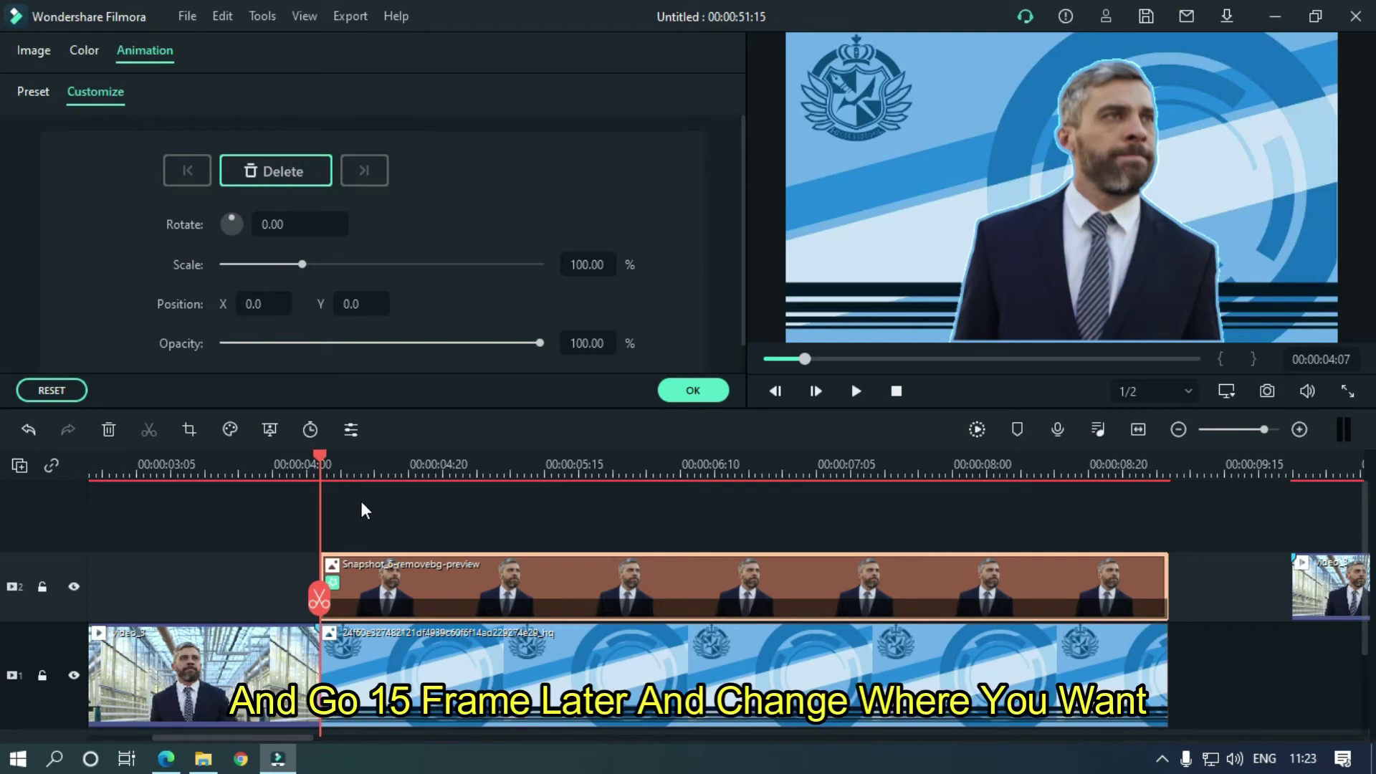
Step: Go 15 frames forward to 00:00:04:22 and keyframe the snapshot moved left to position X -152.0, Y 0.0
key(Right)
key(Right)
key(Right)
key(Right)
key(Right)
key(Right)
key(Right)
key(Right)
key(Right)
key(Right)
key(Right)
key(Right)
key(Right)
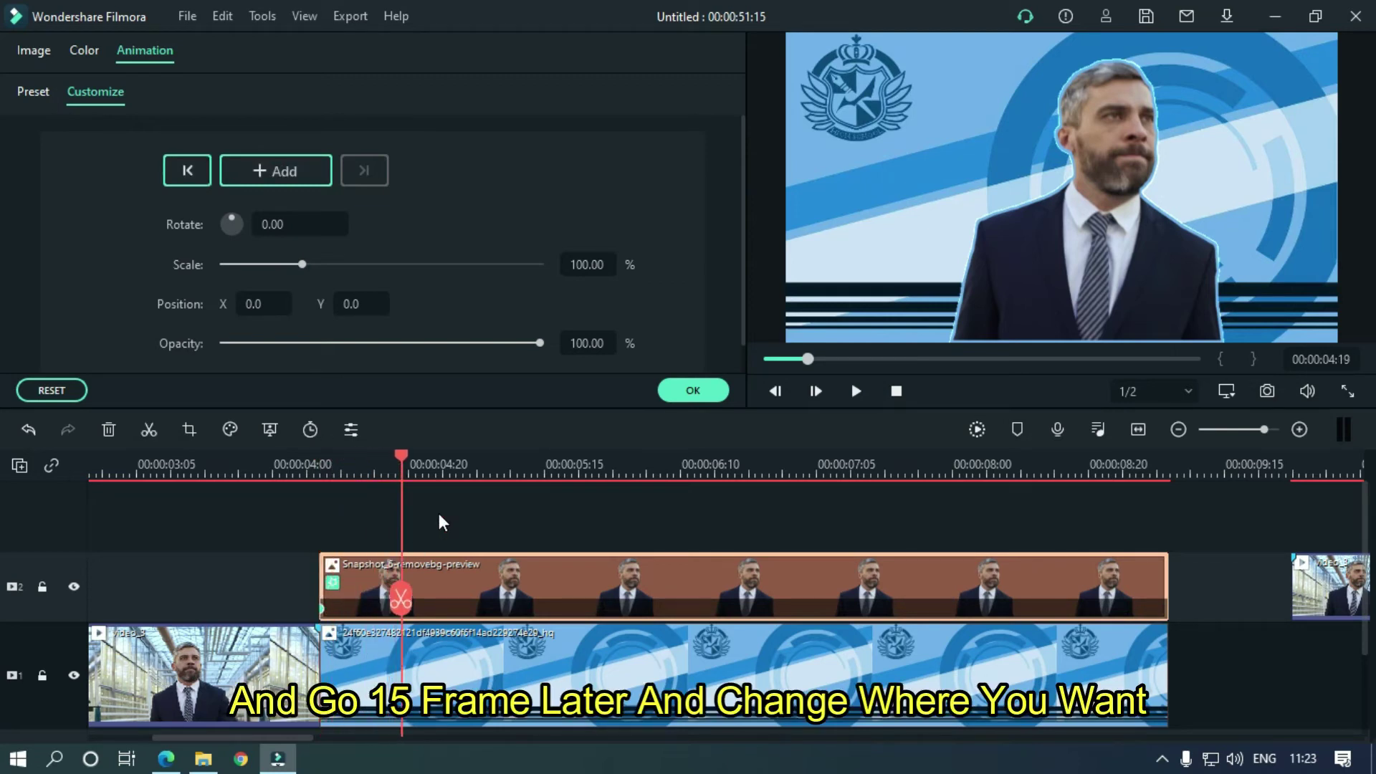
key(Right)
key(Right)
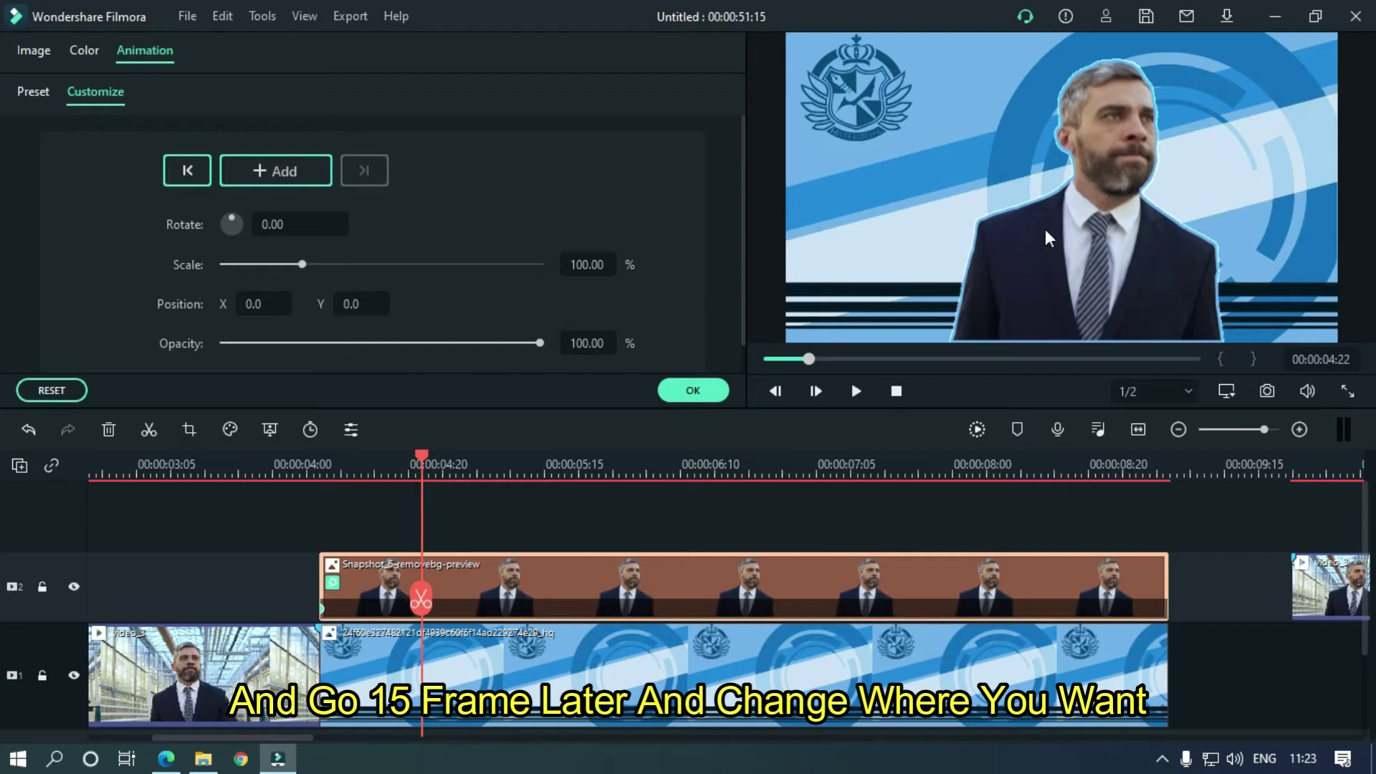
click(1104, 245)
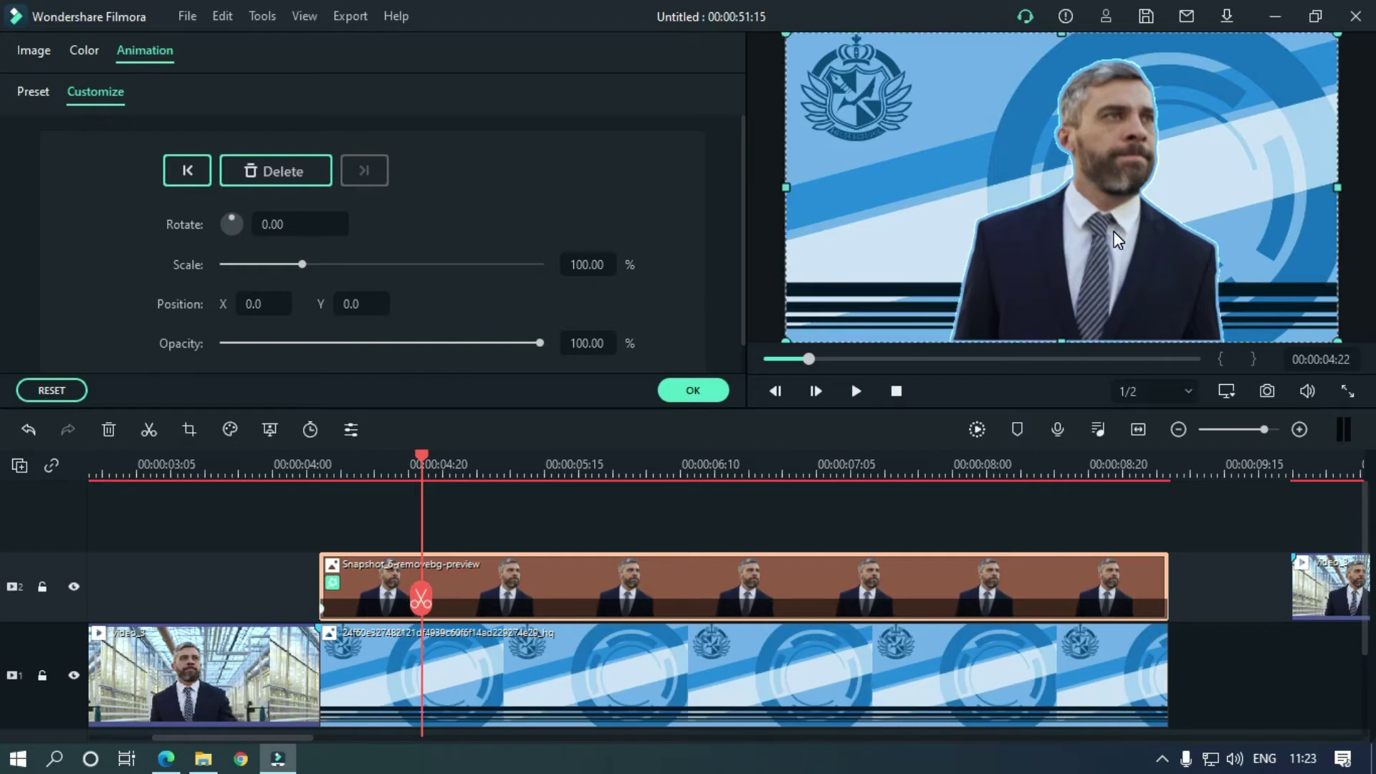
drag(1113, 237, 961, 233)
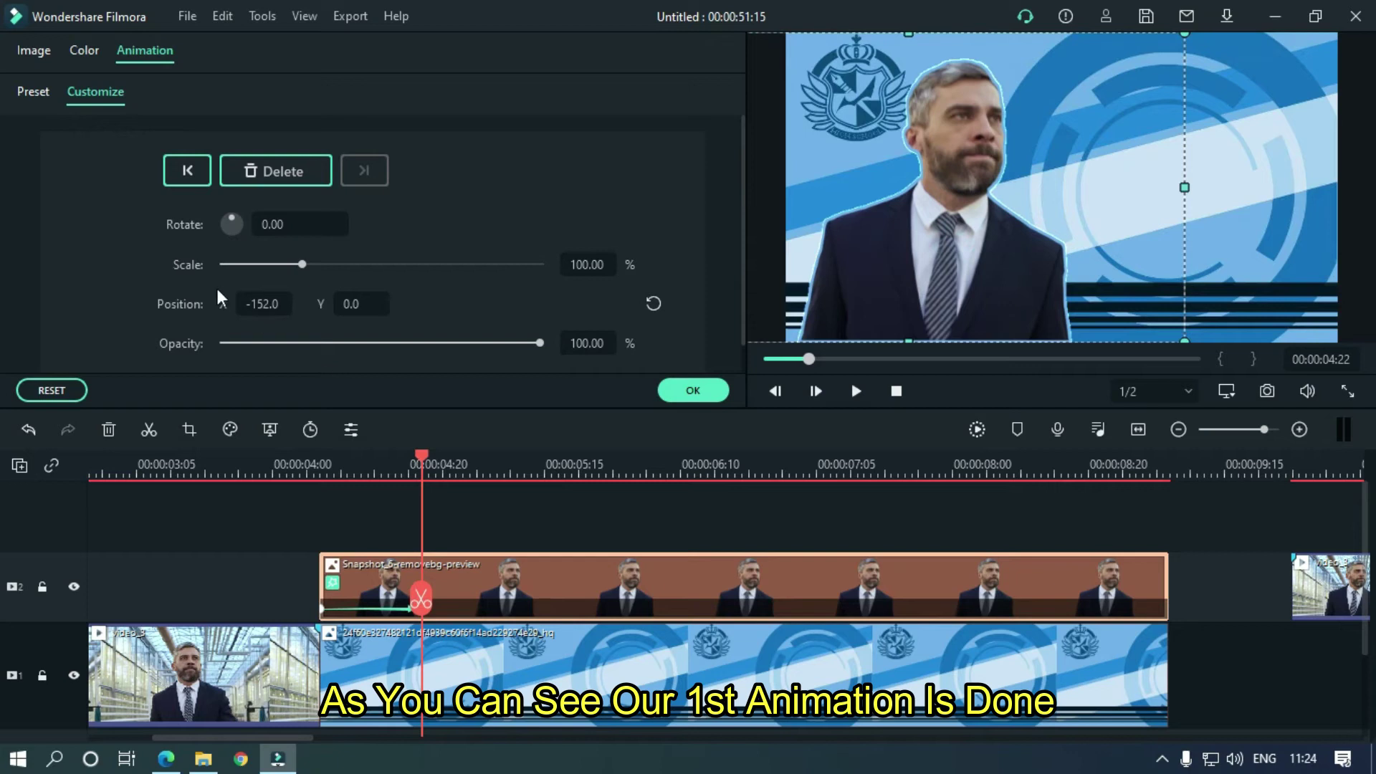
click(273, 307)
Step: Go to the last frame of the snapshot clip, then 15 frames back to 00:00:08:17, and add a keyframe
click(1158, 467)
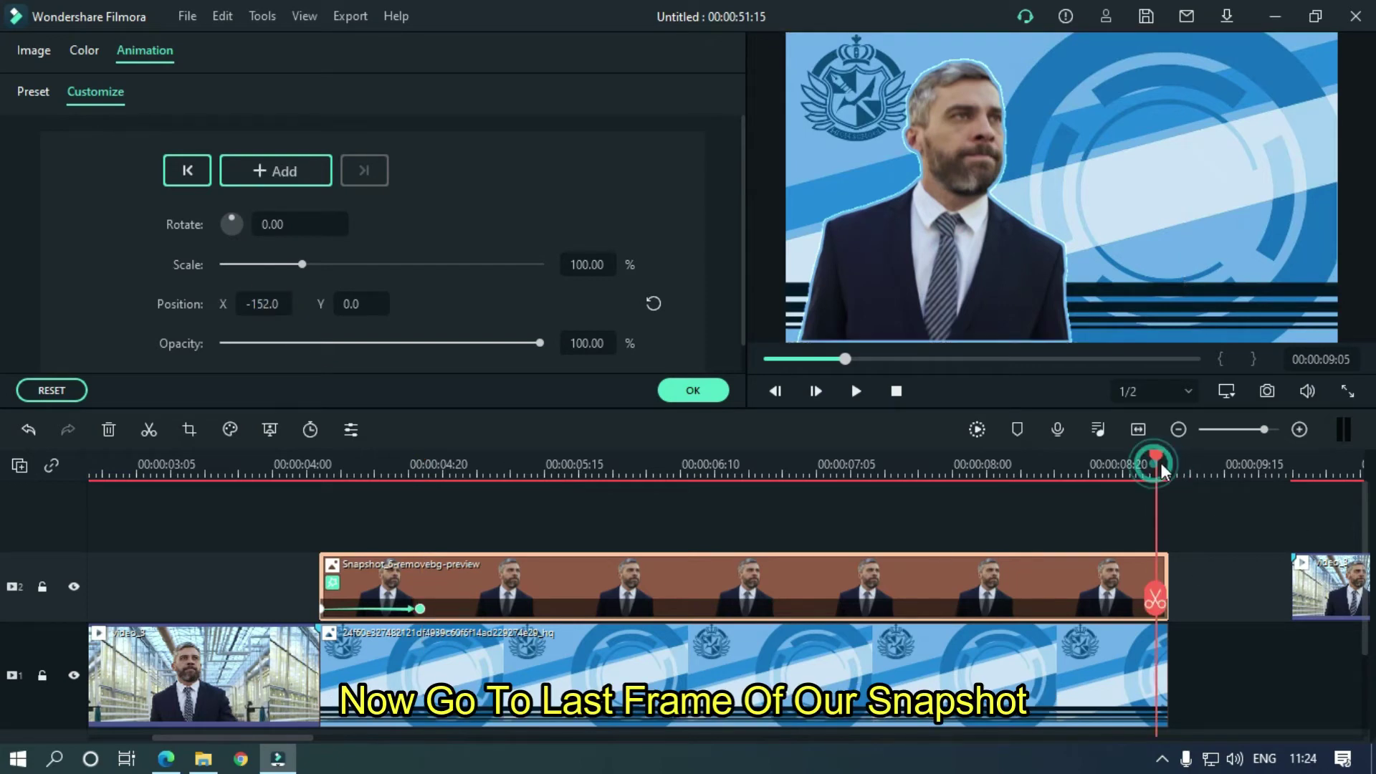
click(1169, 466)
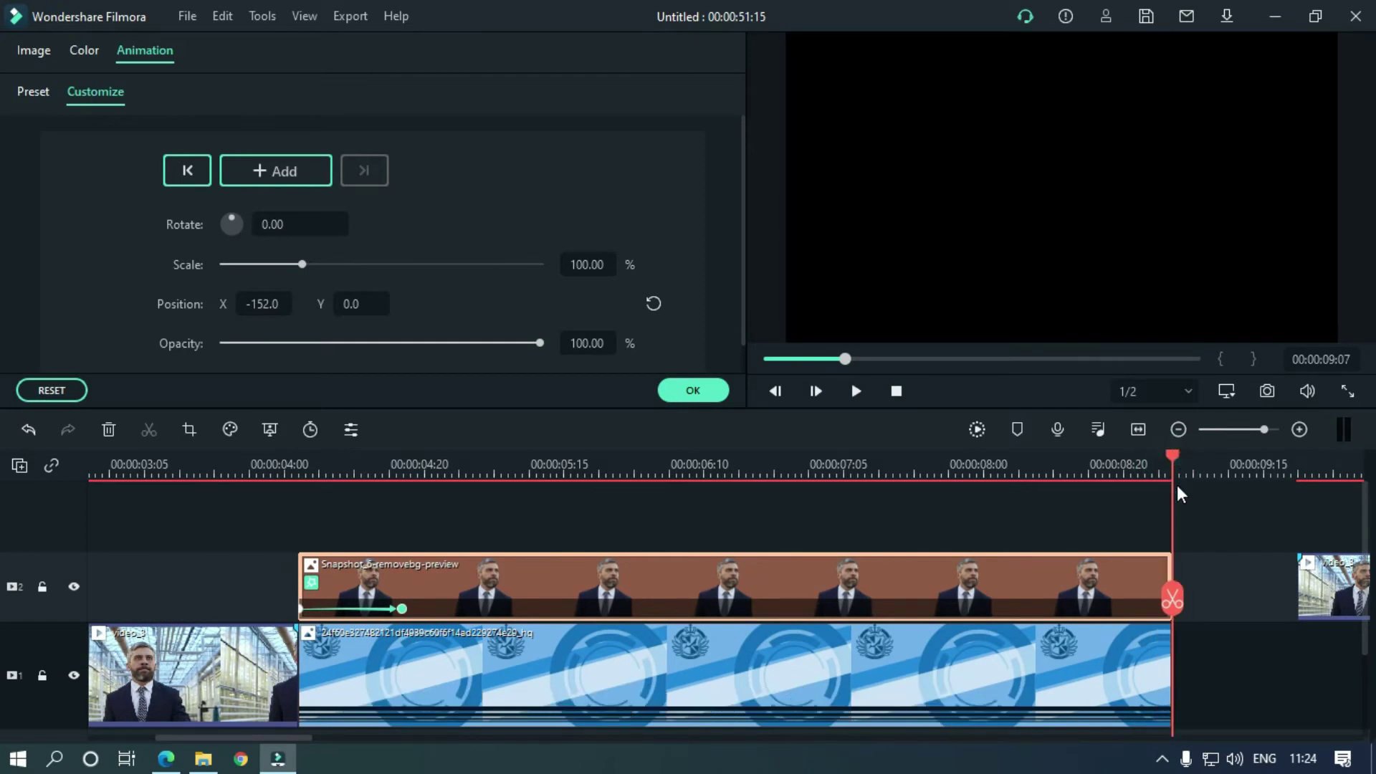
key(Left)
key(Left)
key(Left)
key(Left)
key(Left)
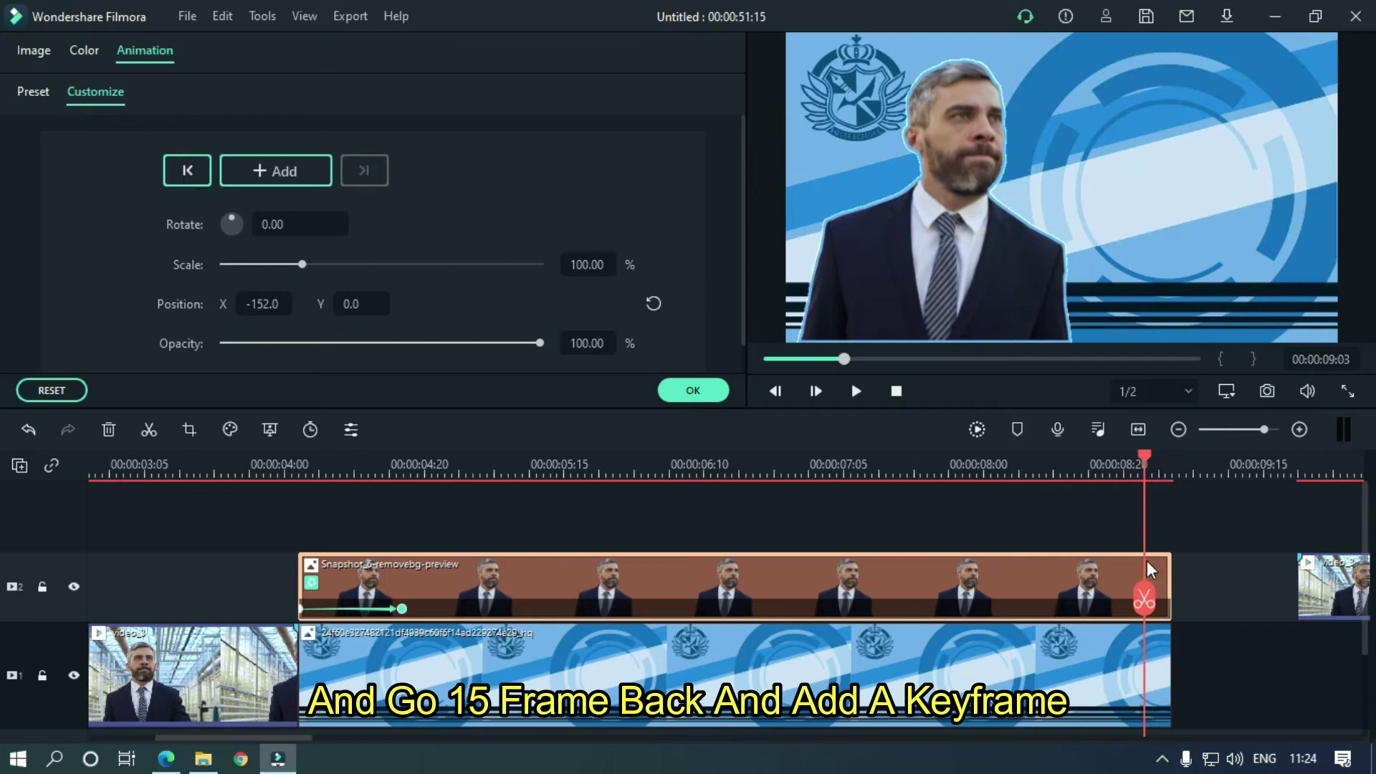
key(Left)
key(Left)
key(Left)
key(Left)
key(Left)
key(Left)
key(Left)
key(Left)
key(Left)
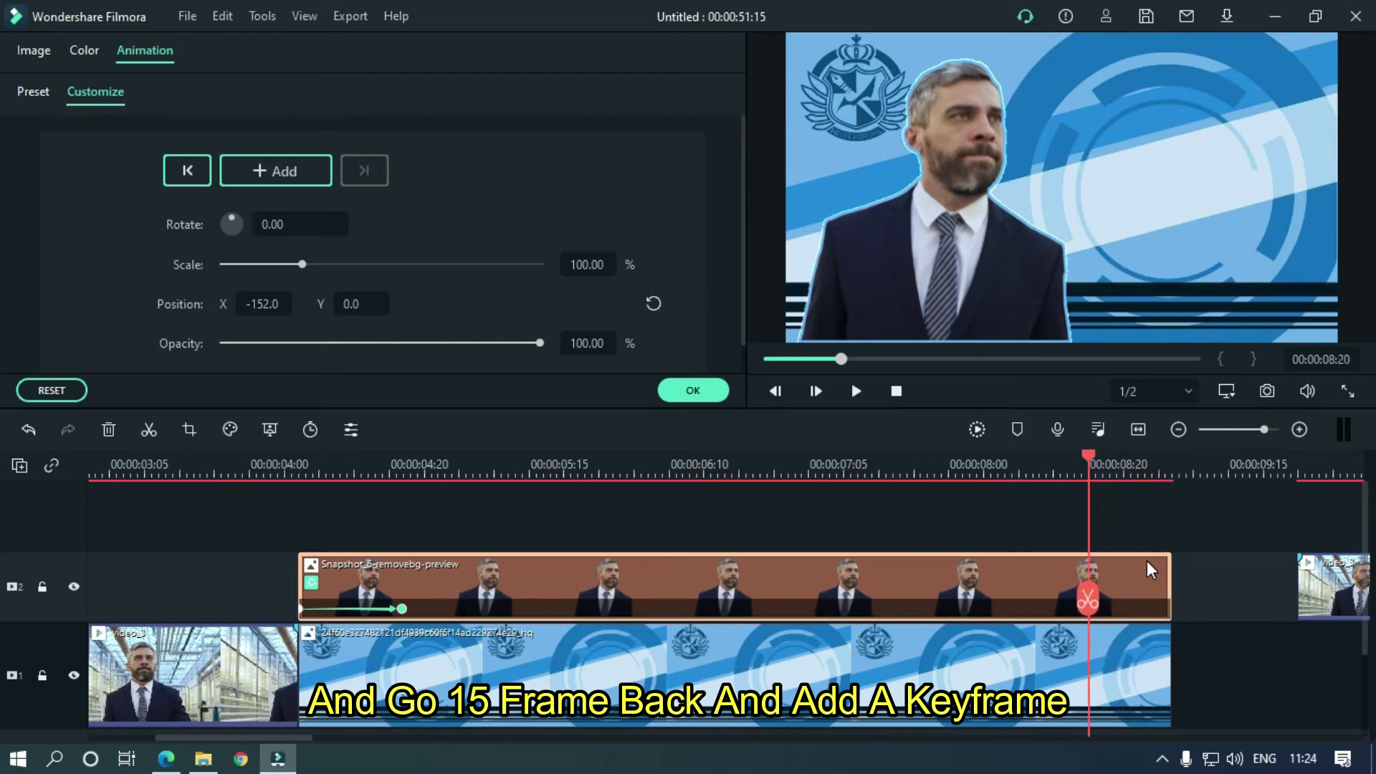
key(Left)
click(1100, 578)
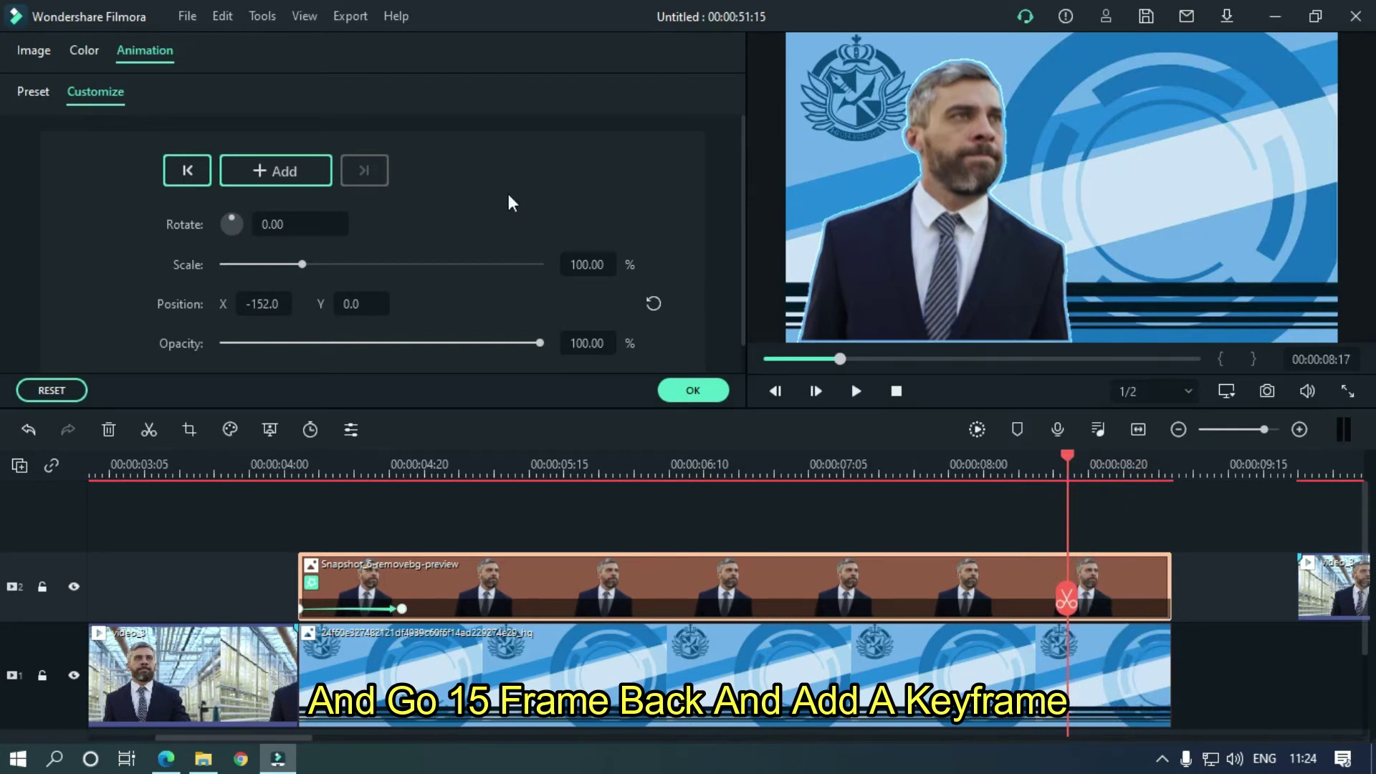
click(306, 168)
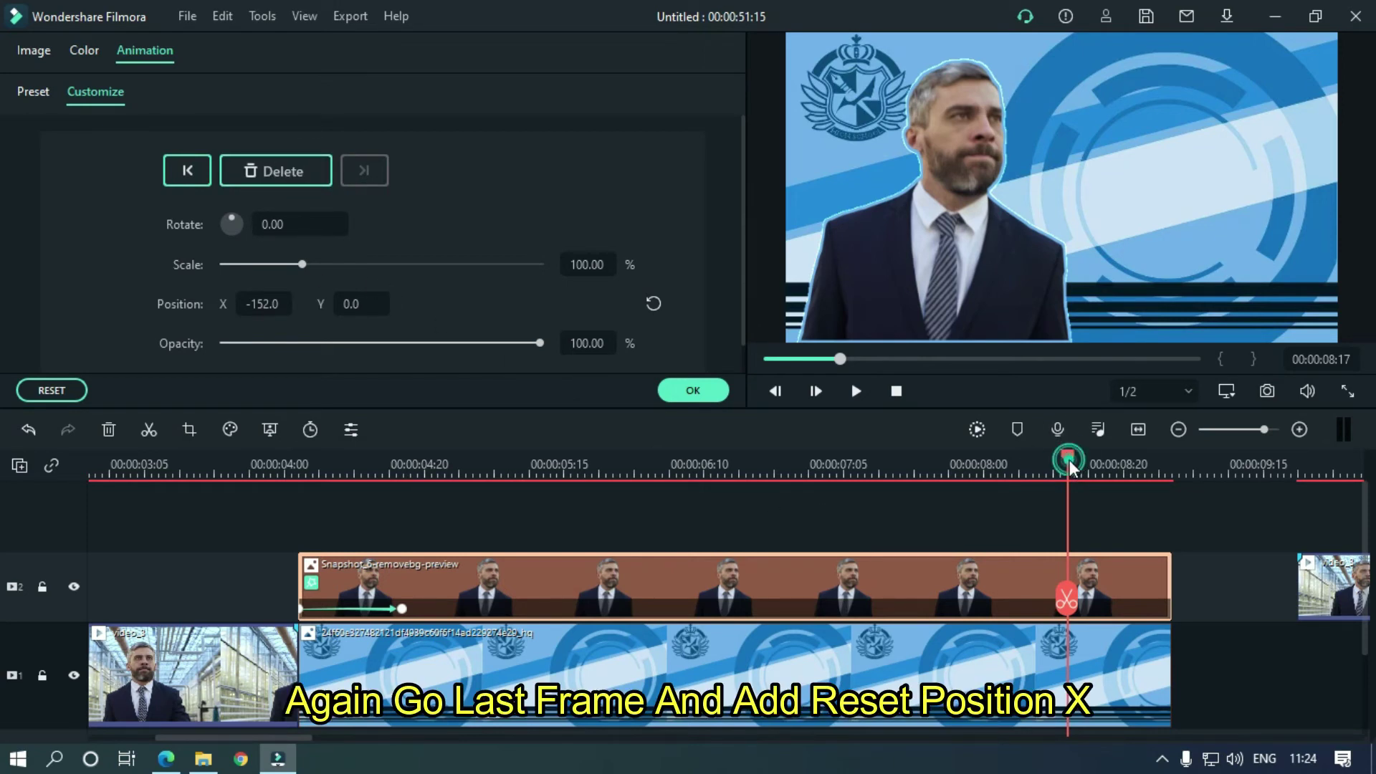
Step: At the snapshot clip's end, 00:00:09:07, keyframe the position reset to X 0.0, Y 0.0
drag(1069, 458, 1173, 481)
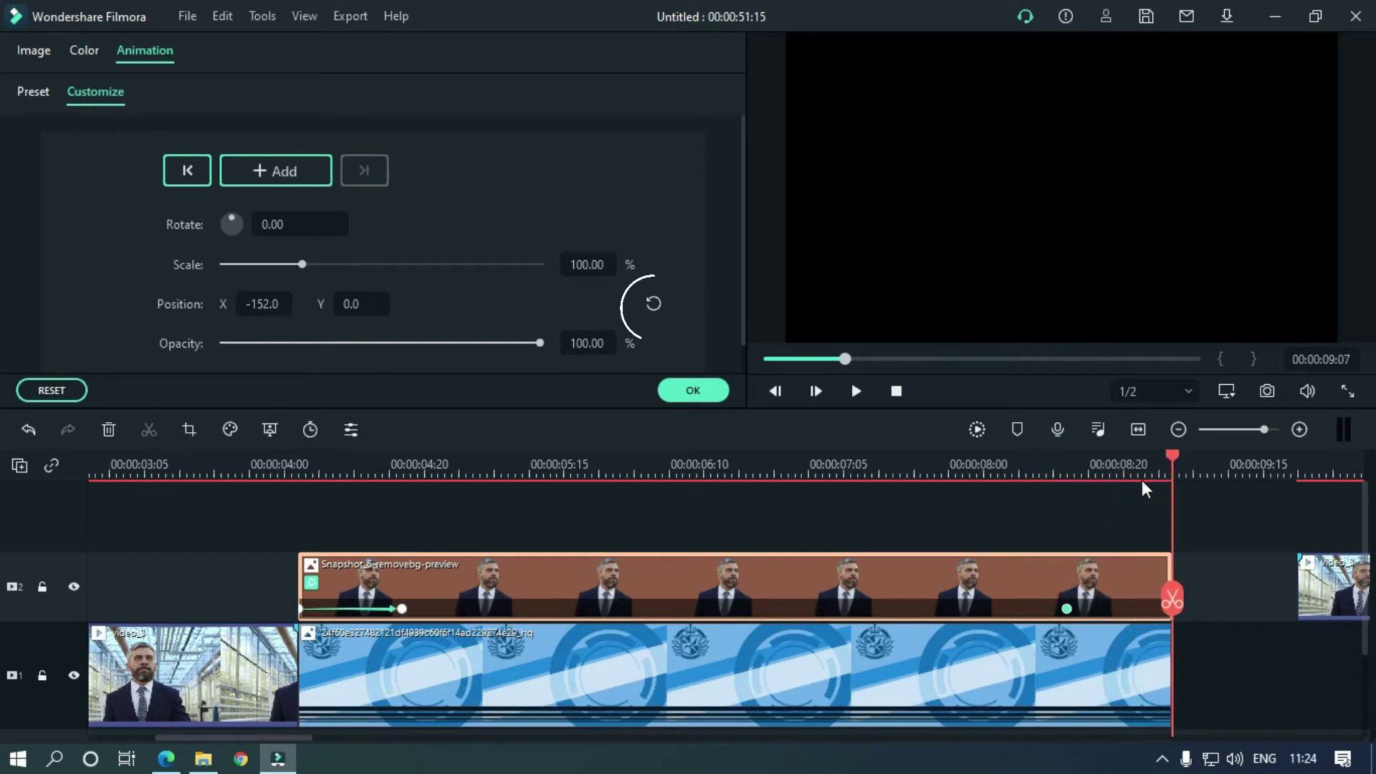
click(660, 302)
Step: Render the timeline preview and play it from about two seconds through the end of the snapshot animation
drag(1028, 466, 916, 450)
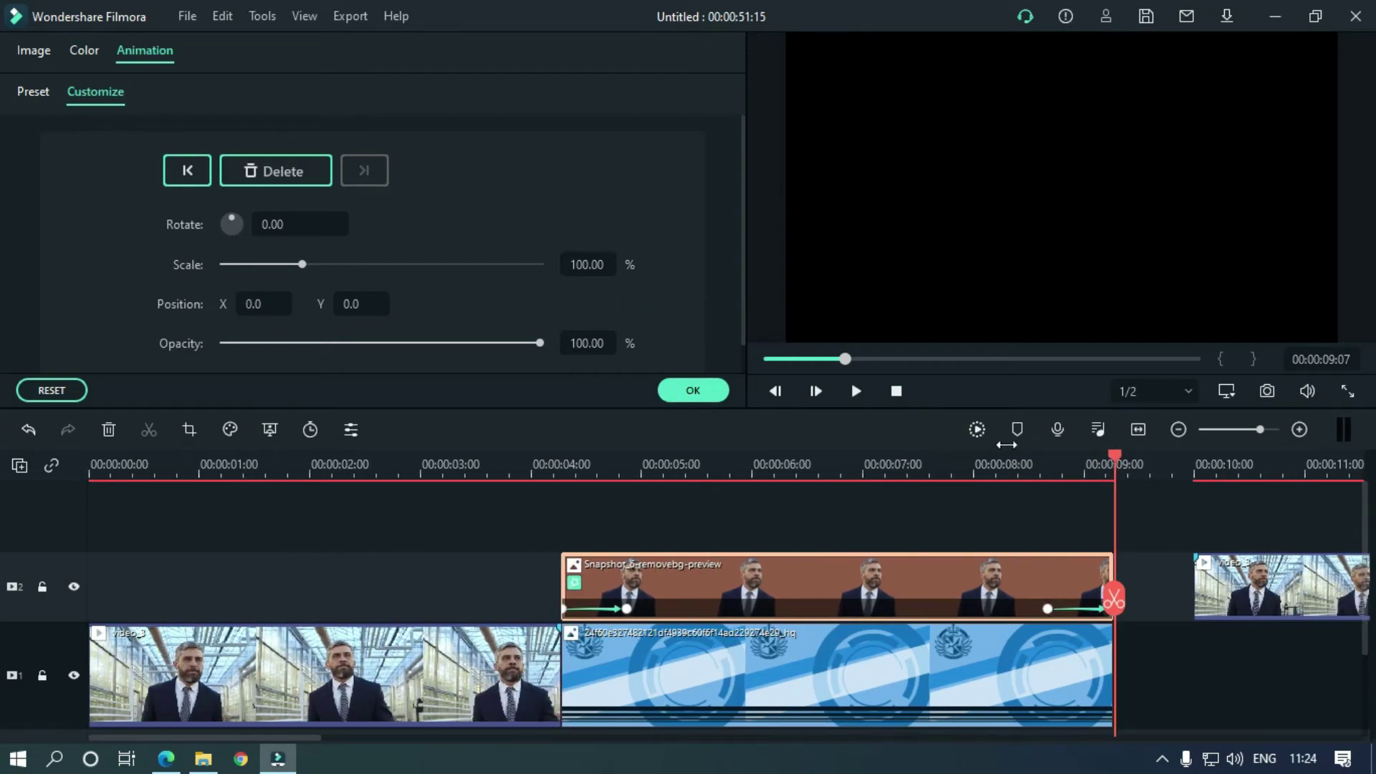
click(983, 427)
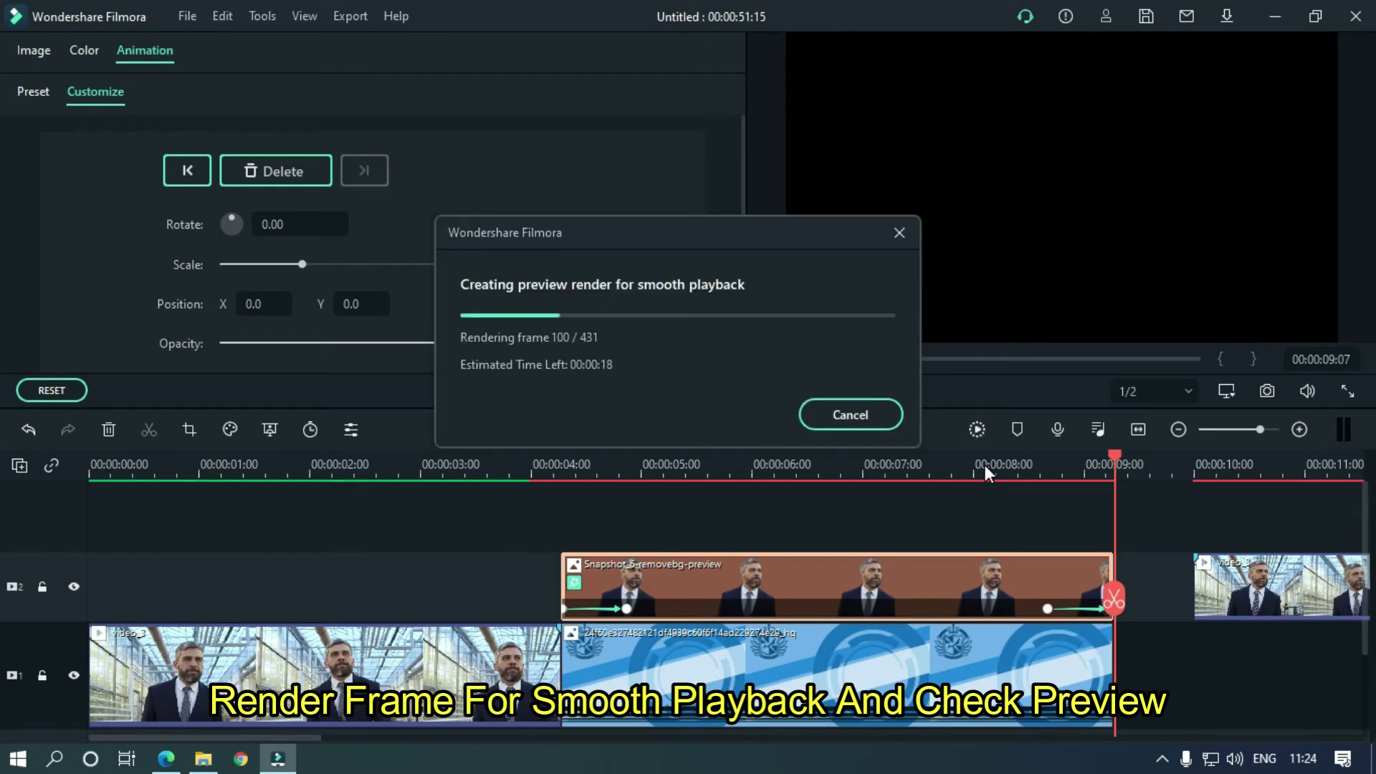
click(851, 415)
click(415, 462)
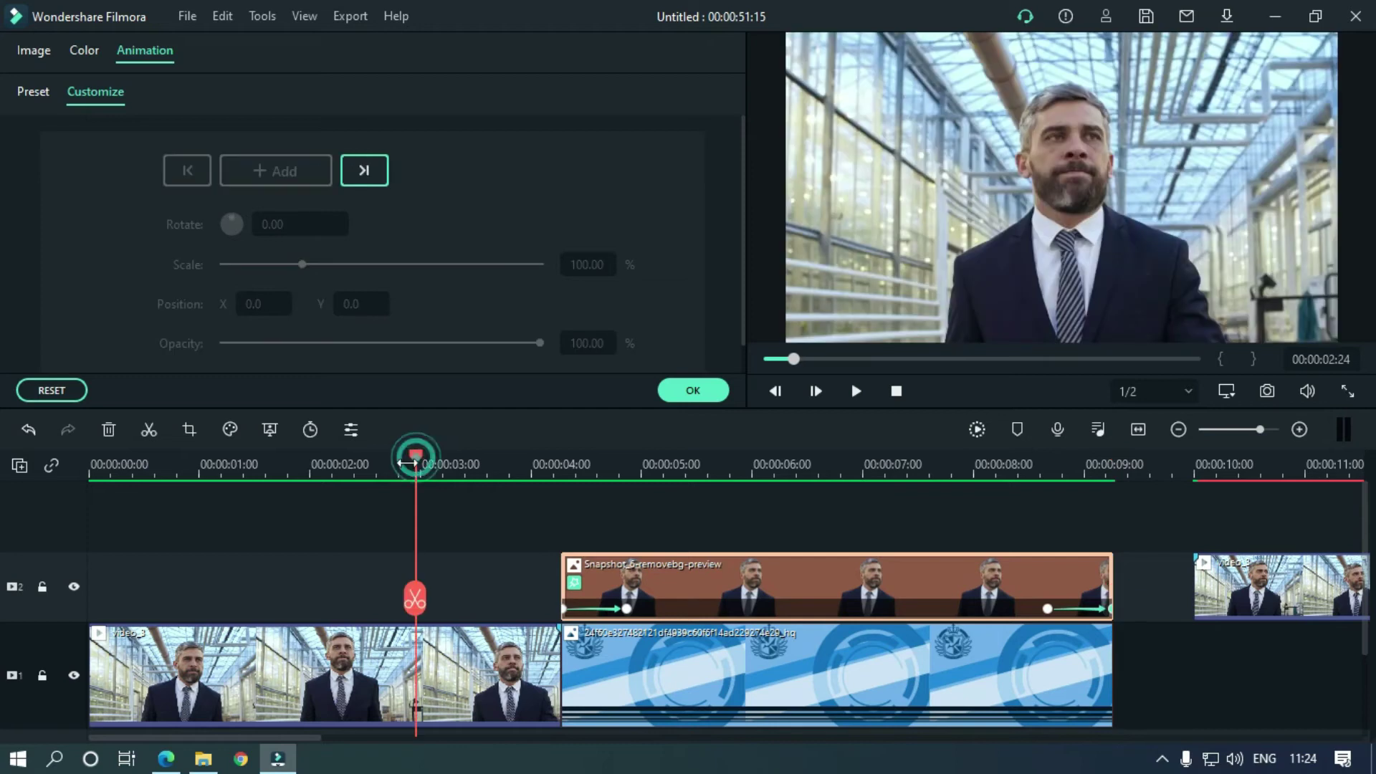
click(313, 463)
key(space)
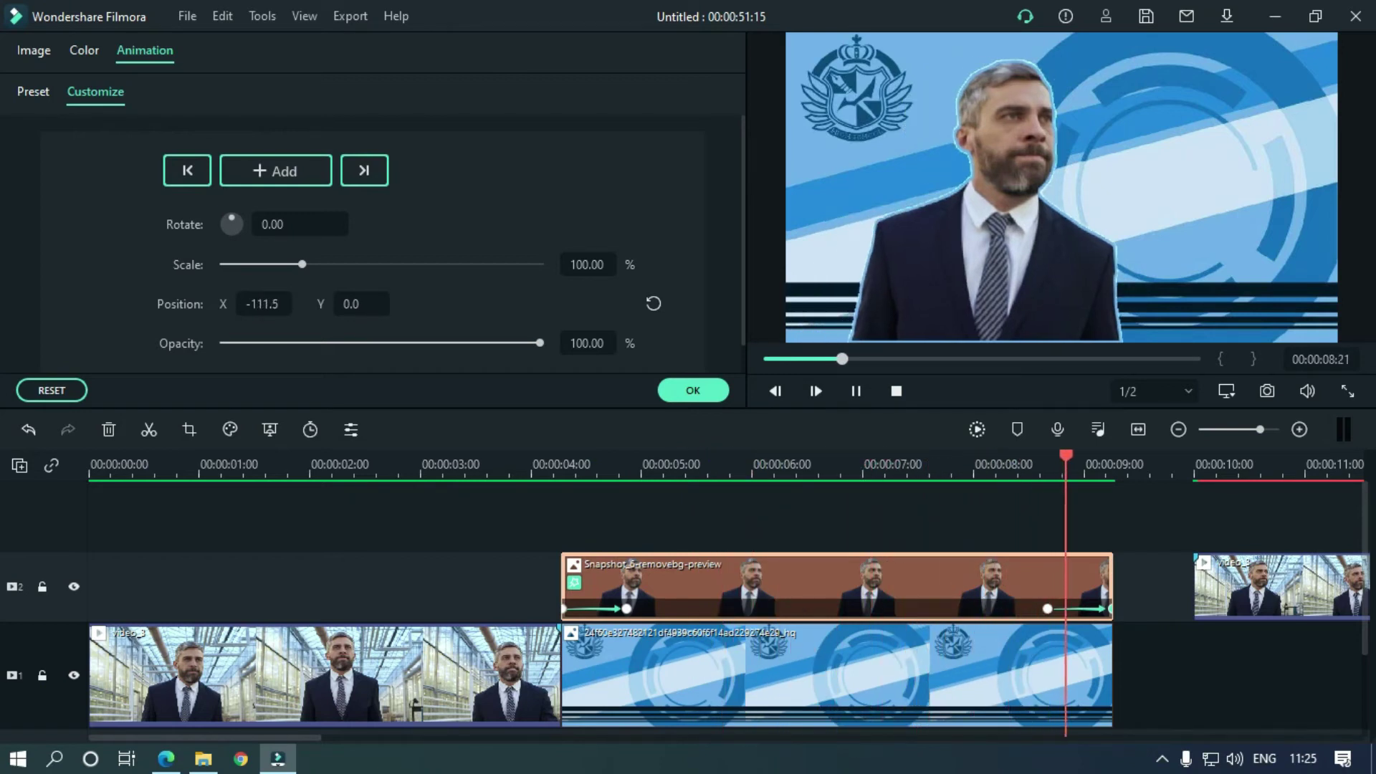
key(space)
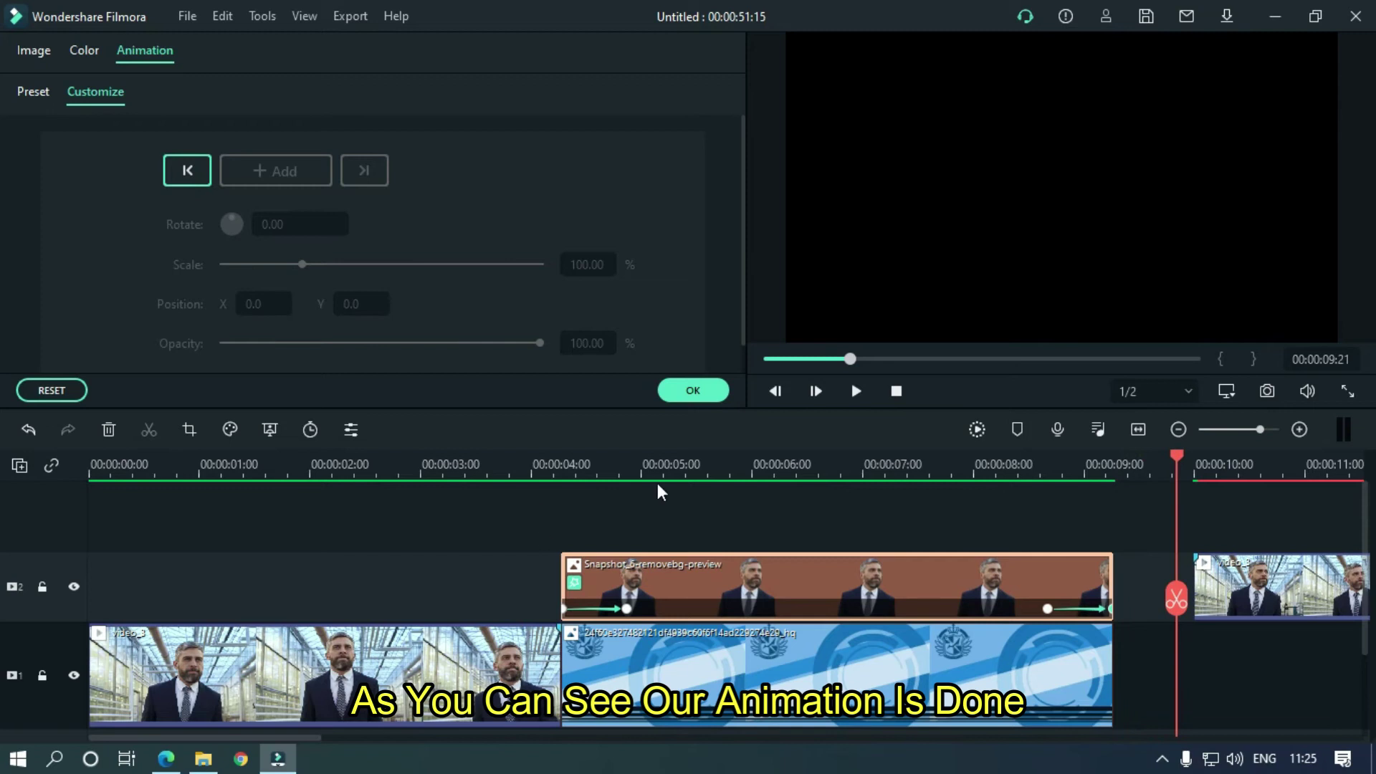
Step: Apply the snapshot's animation settings and add a Default Title on a new track directly above the snapshot clip
click(554, 466)
drag(556, 457, 571, 463)
click(697, 391)
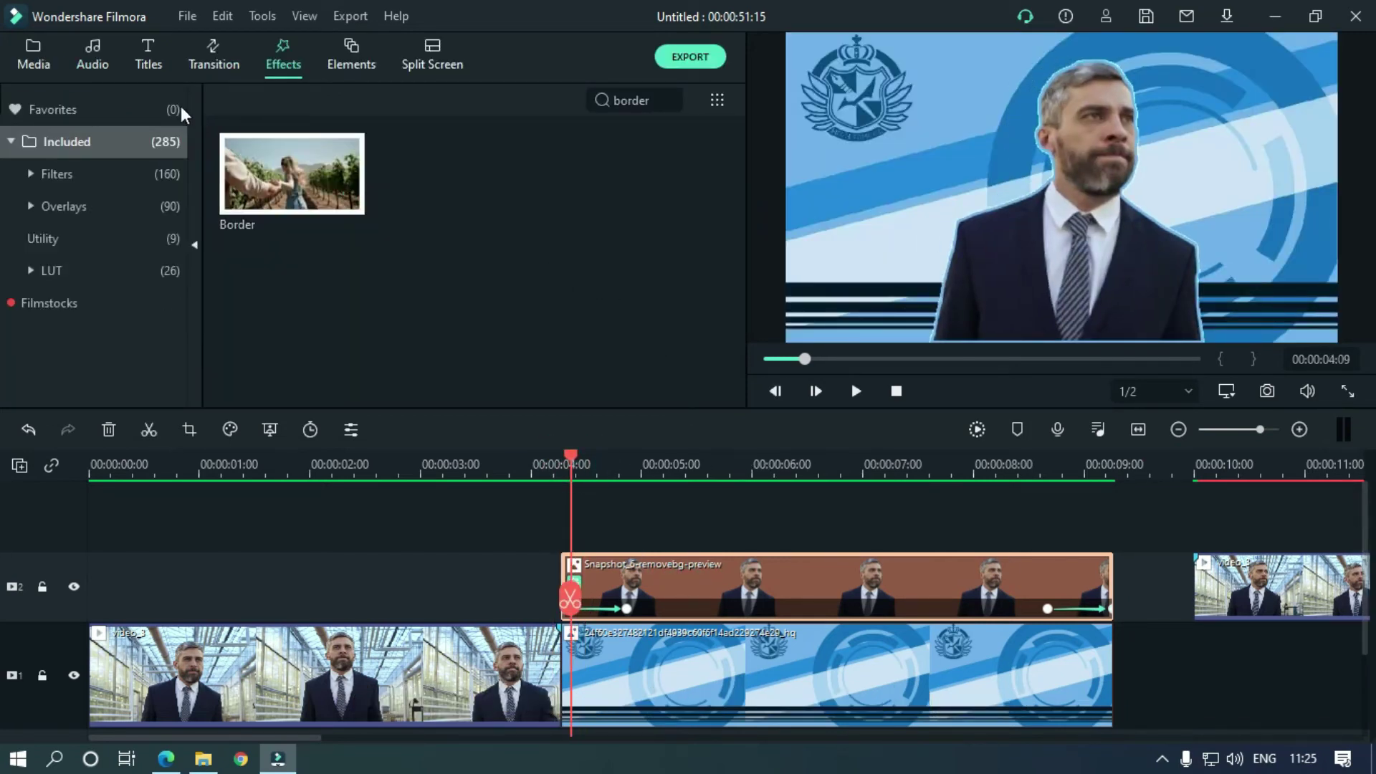
click(155, 52)
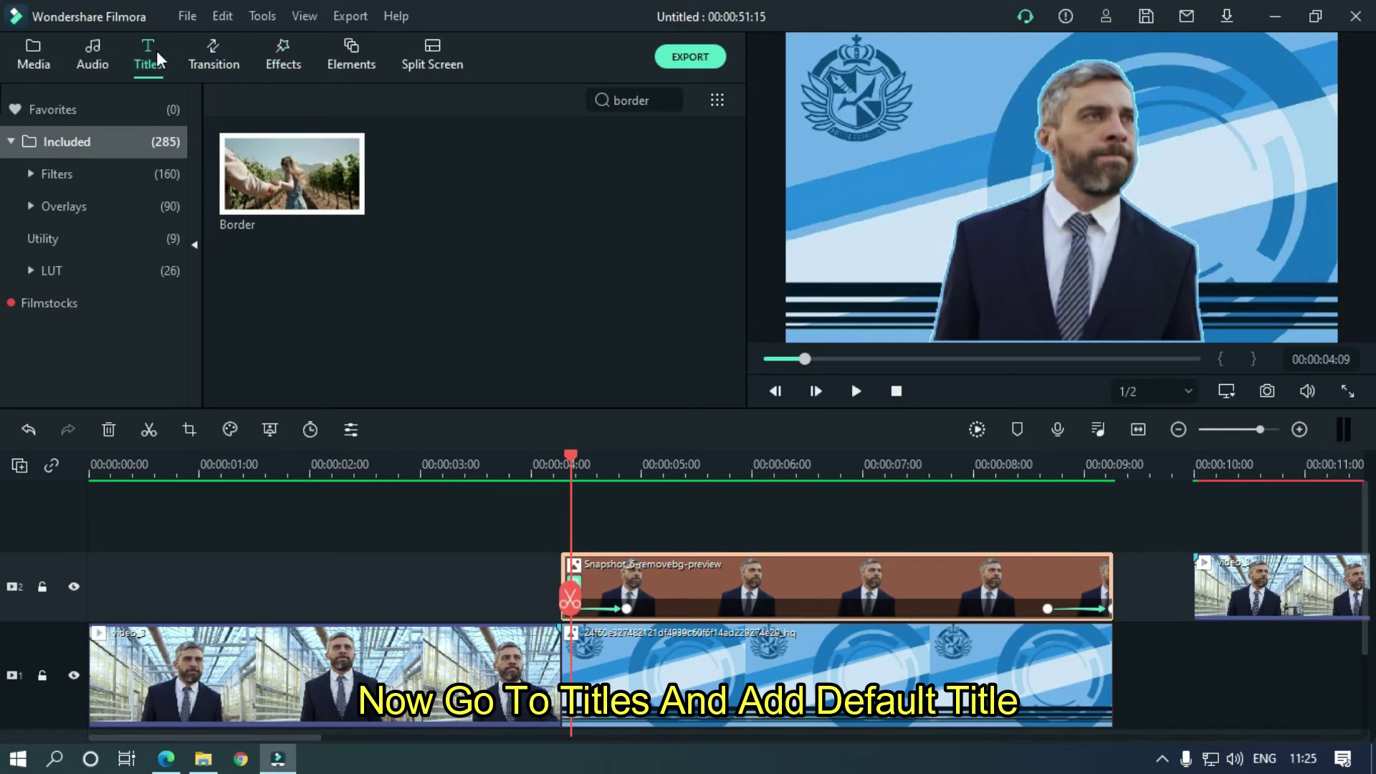
mouse_move(280, 174)
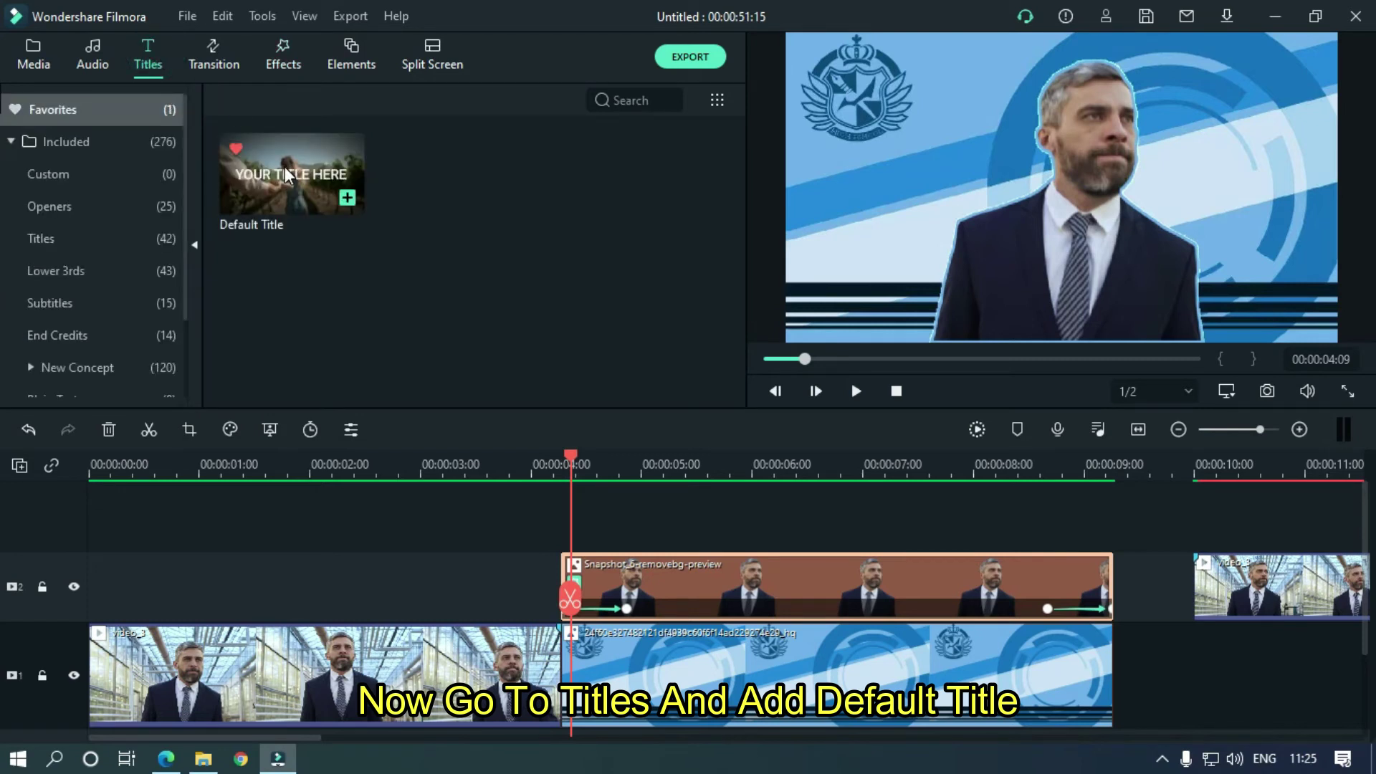
drag(285, 167, 625, 566)
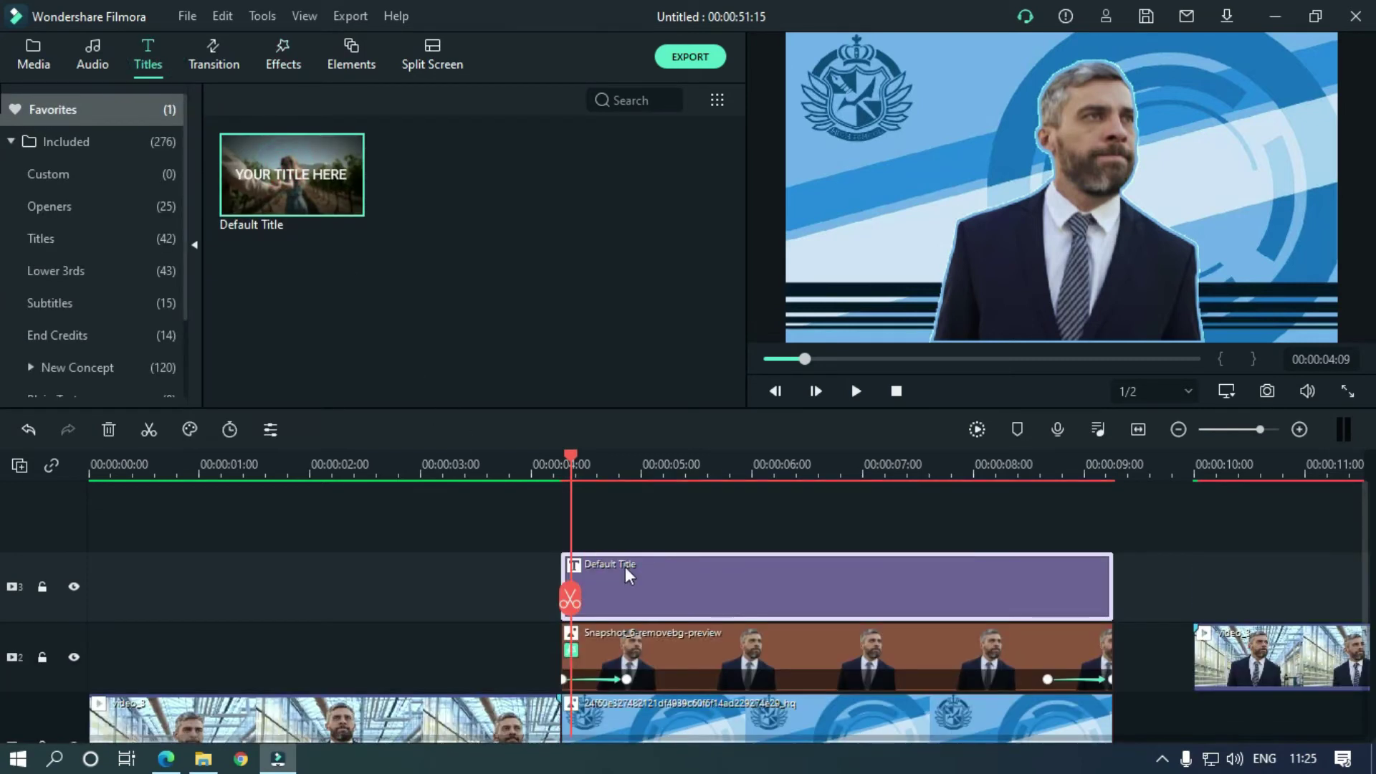
Step: Replace the title text with the character's name in Monument Extended Ultrabold and tilt it along the pale diagonal stripe beside the man
double_click(742, 593)
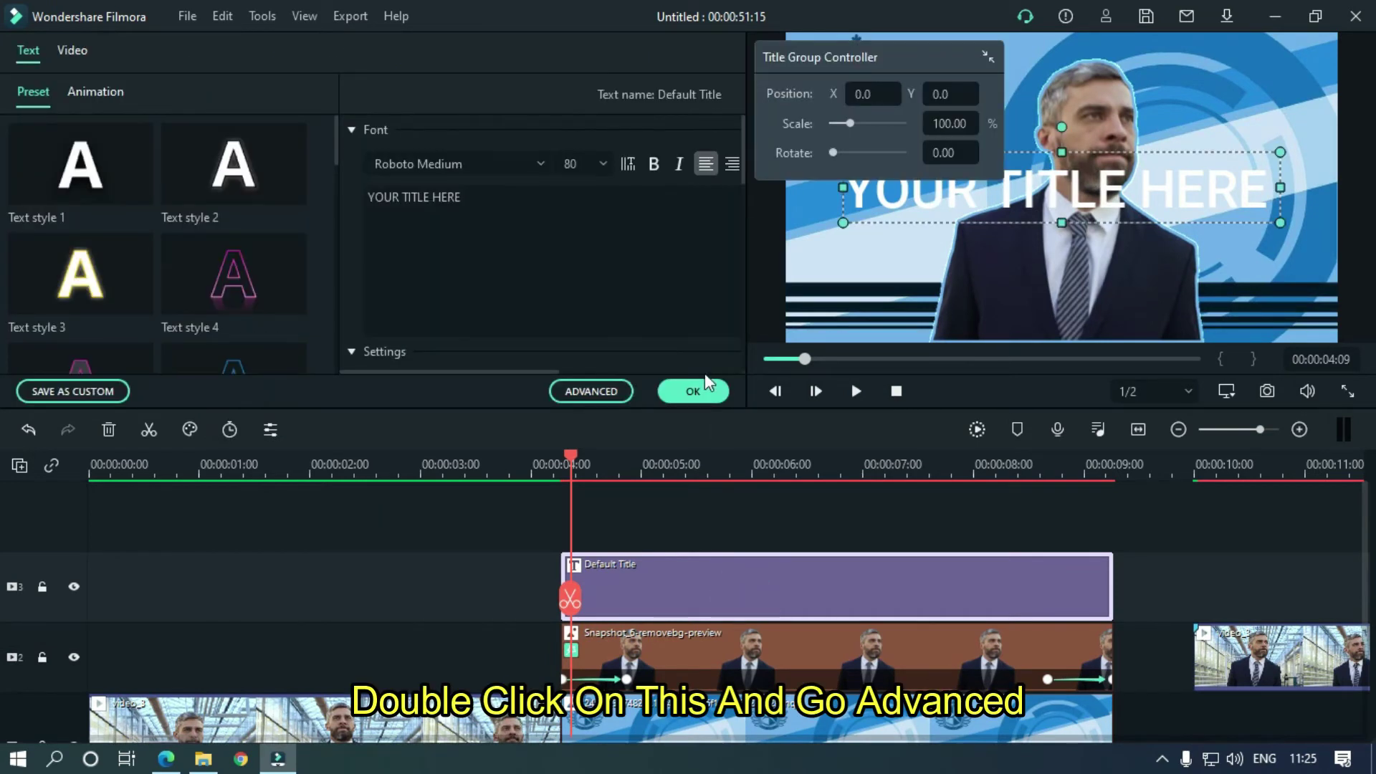
click(582, 396)
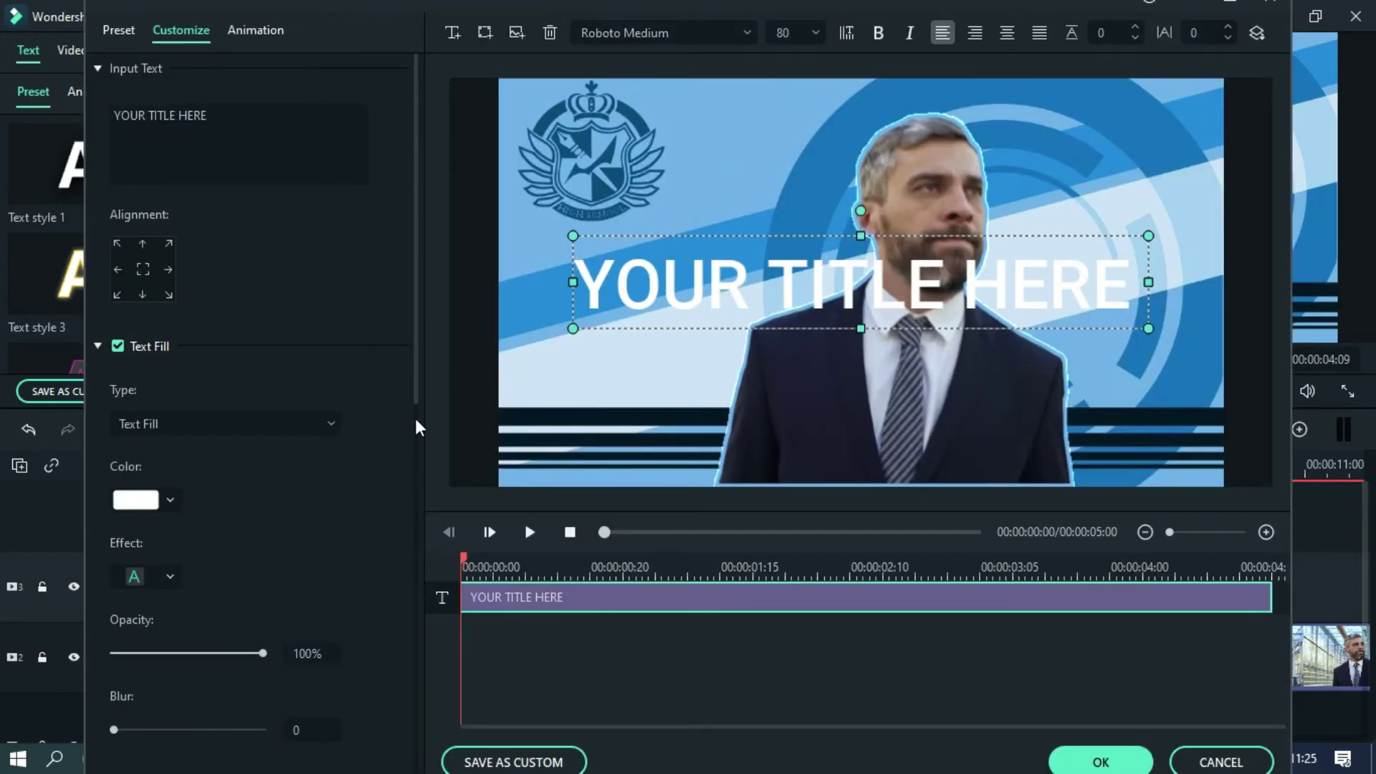
triple_click(159, 116)
text(HARRY)
click(663, 33)
text(Monument Extended Ultrabold)
key(Return)
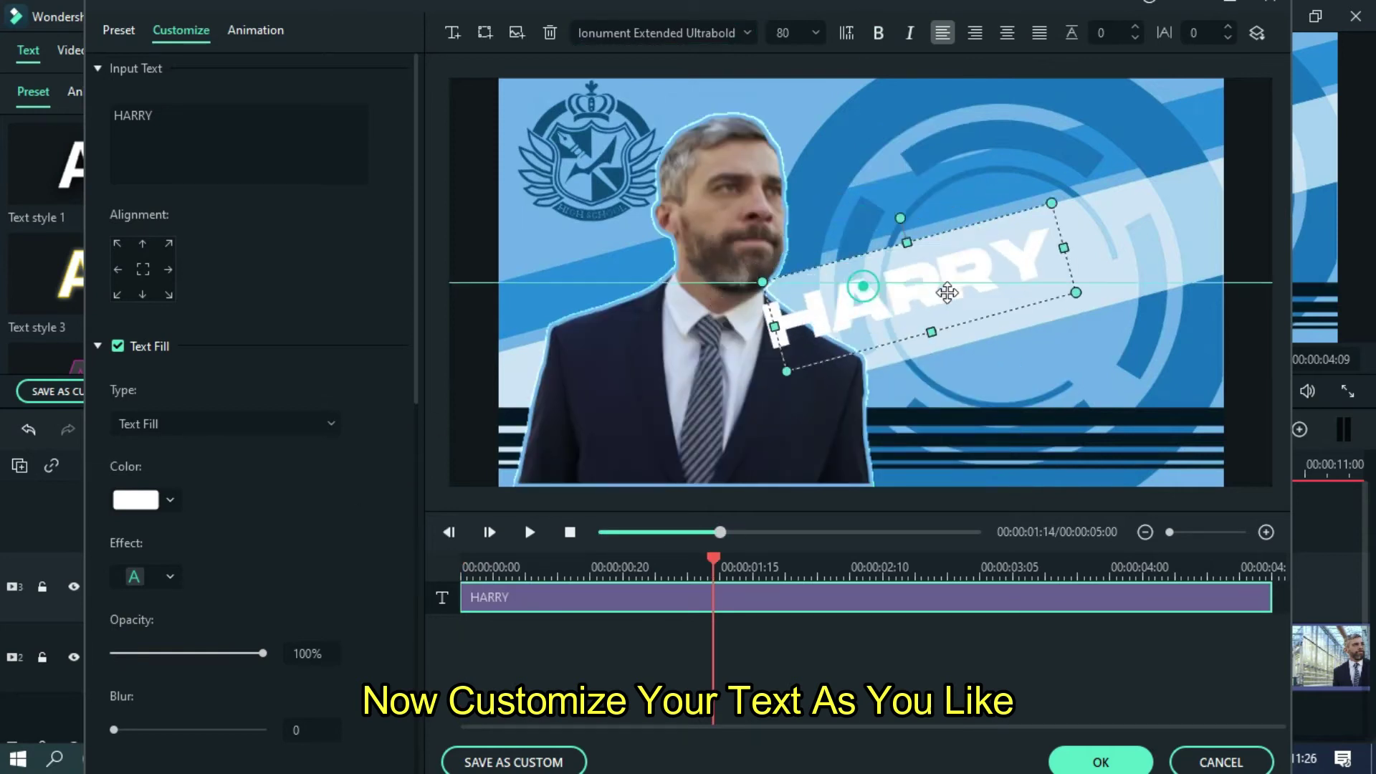
drag(947, 293, 1021, 273)
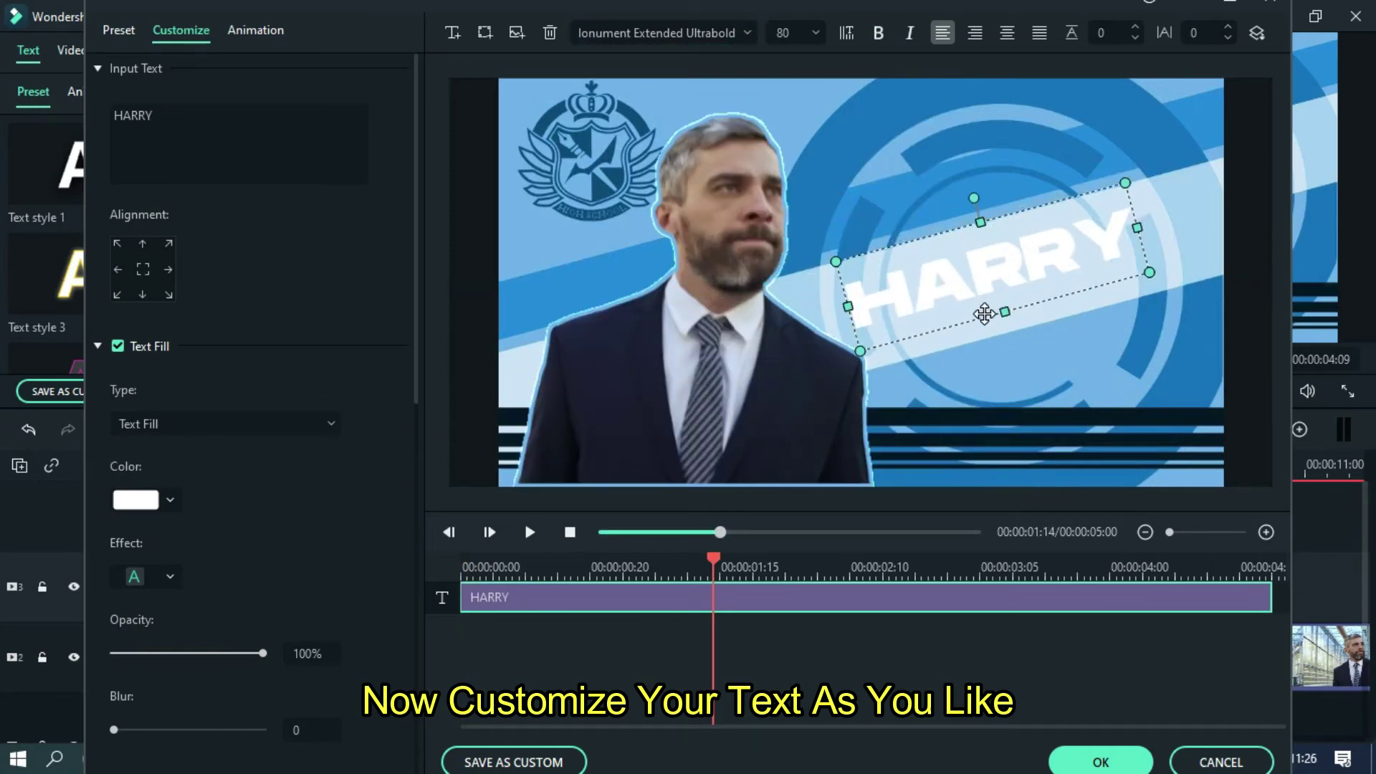
Step: Try filling the title text with a darker blue sampled from the background
click(149, 500)
click(166, 645)
click(194, 462)
click(824, 141)
click(450, 649)
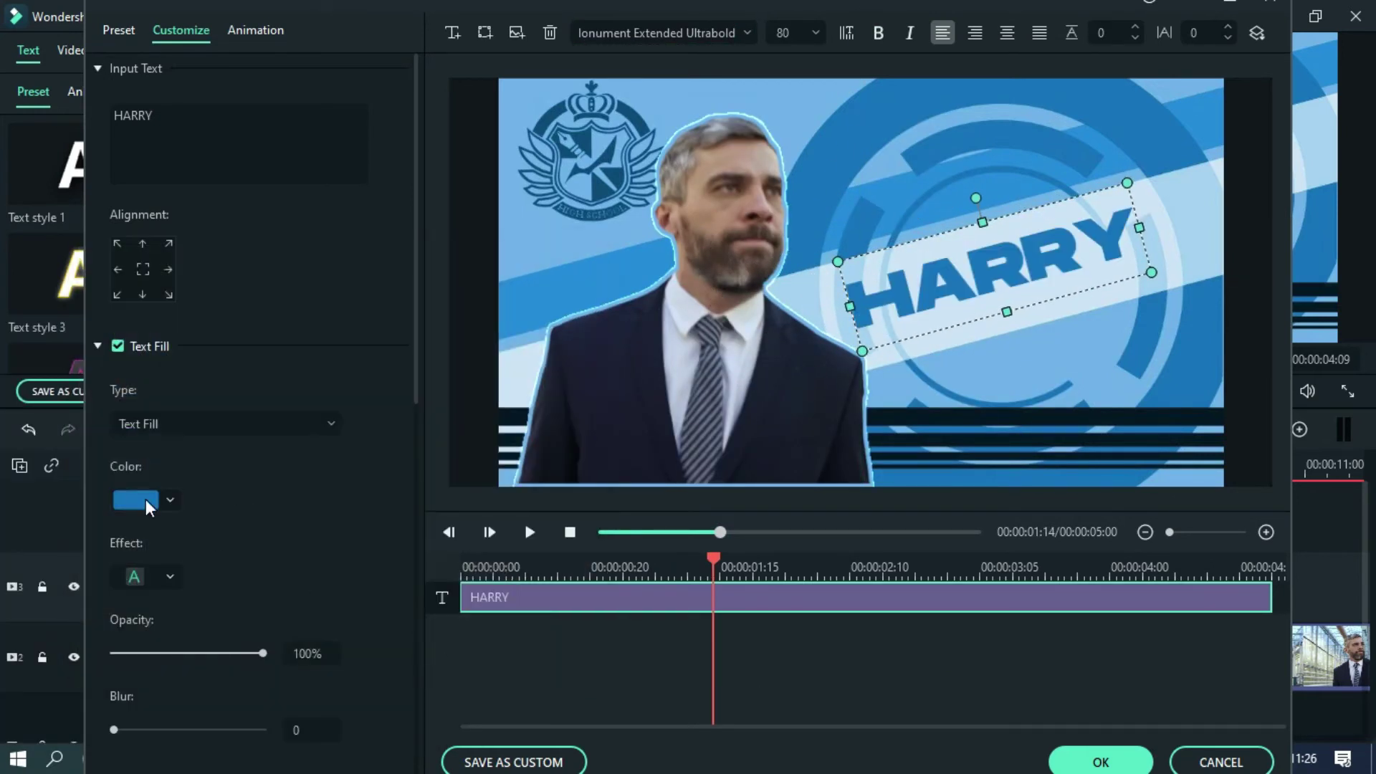
Step: Return the title's text fill to white and color its text border with the darker blue sampled from the background
click(394, 720)
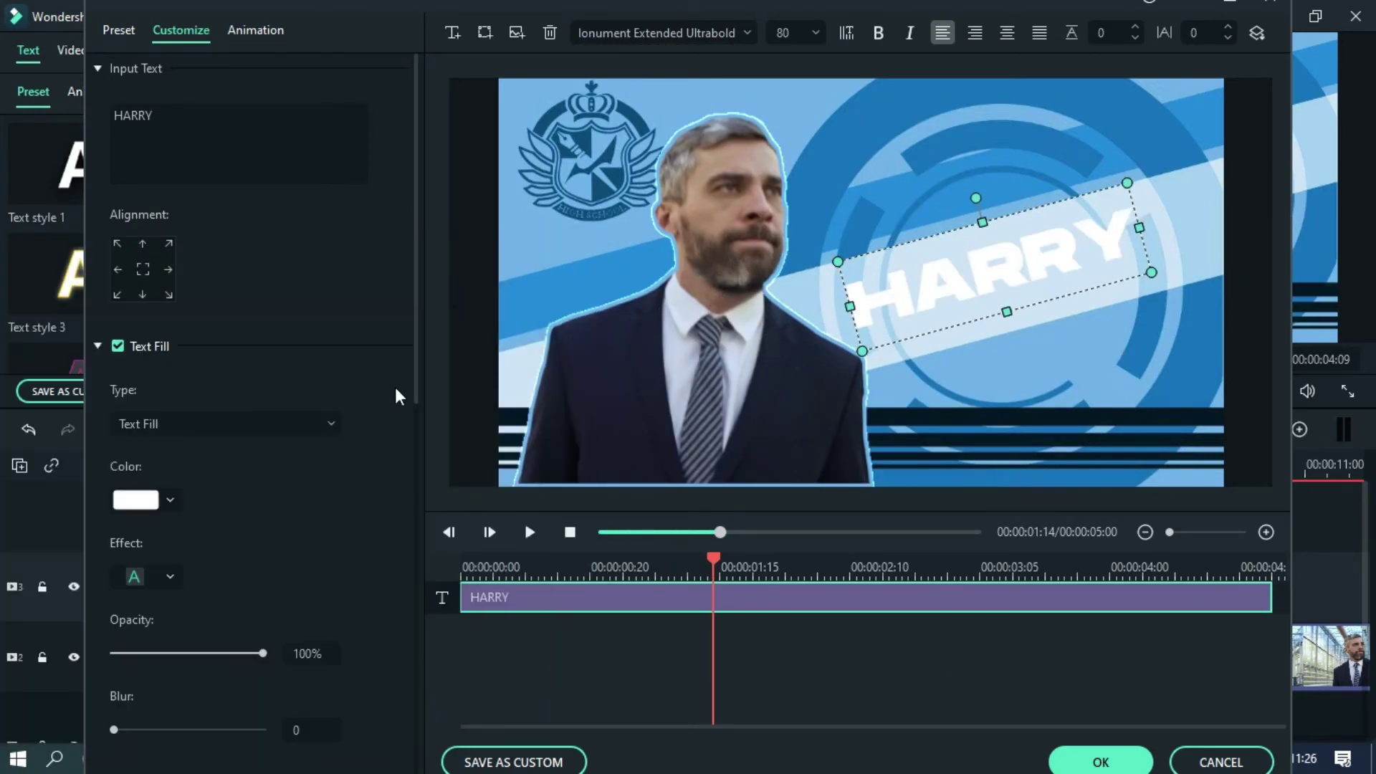
scroll(397, 393, down, 2)
click(98, 163)
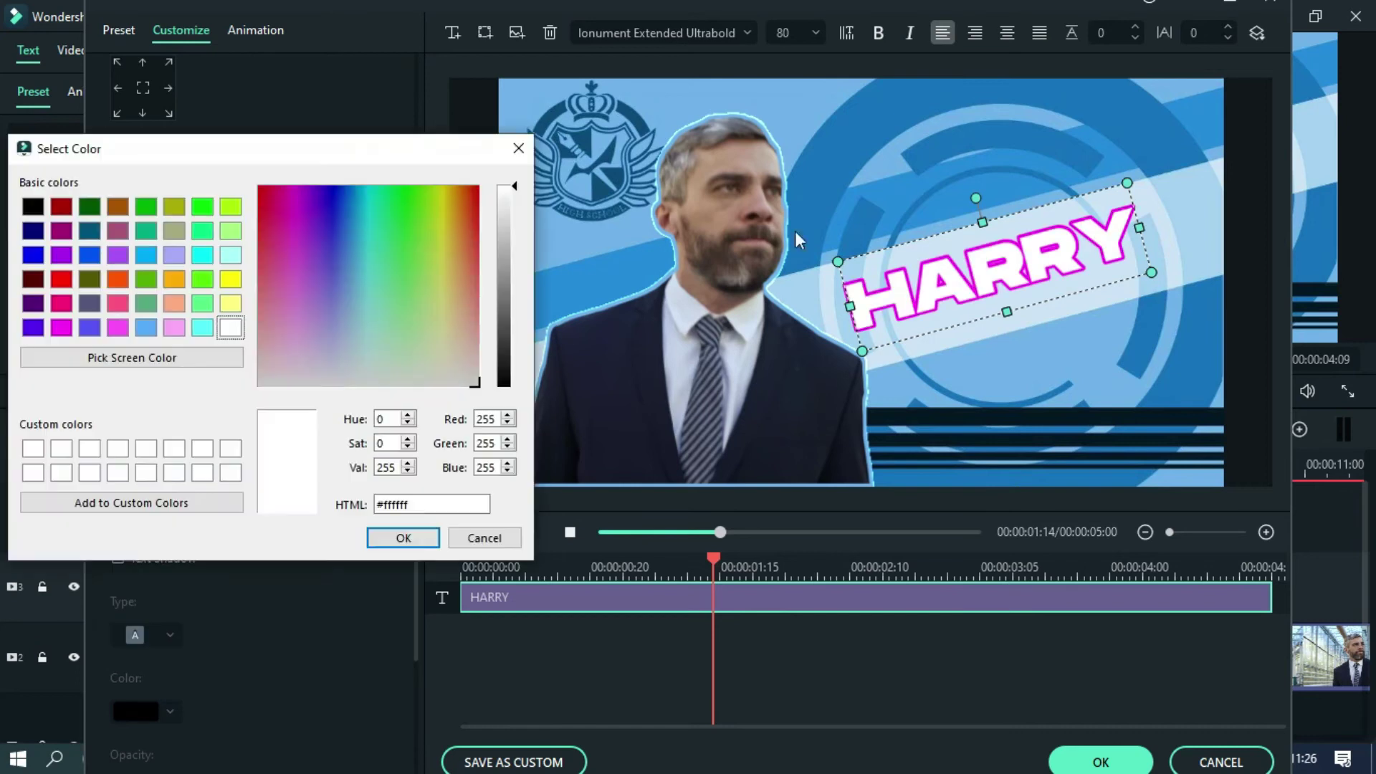
click(132, 358)
click(403, 537)
Step: Enable the title's text shadow and color it with the darker blue sampled from the background
scroll(412, 286, down, 1)
click(98, 126)
click(118, 366)
click(143, 519)
click(164, 670)
click(132, 541)
click(852, 130)
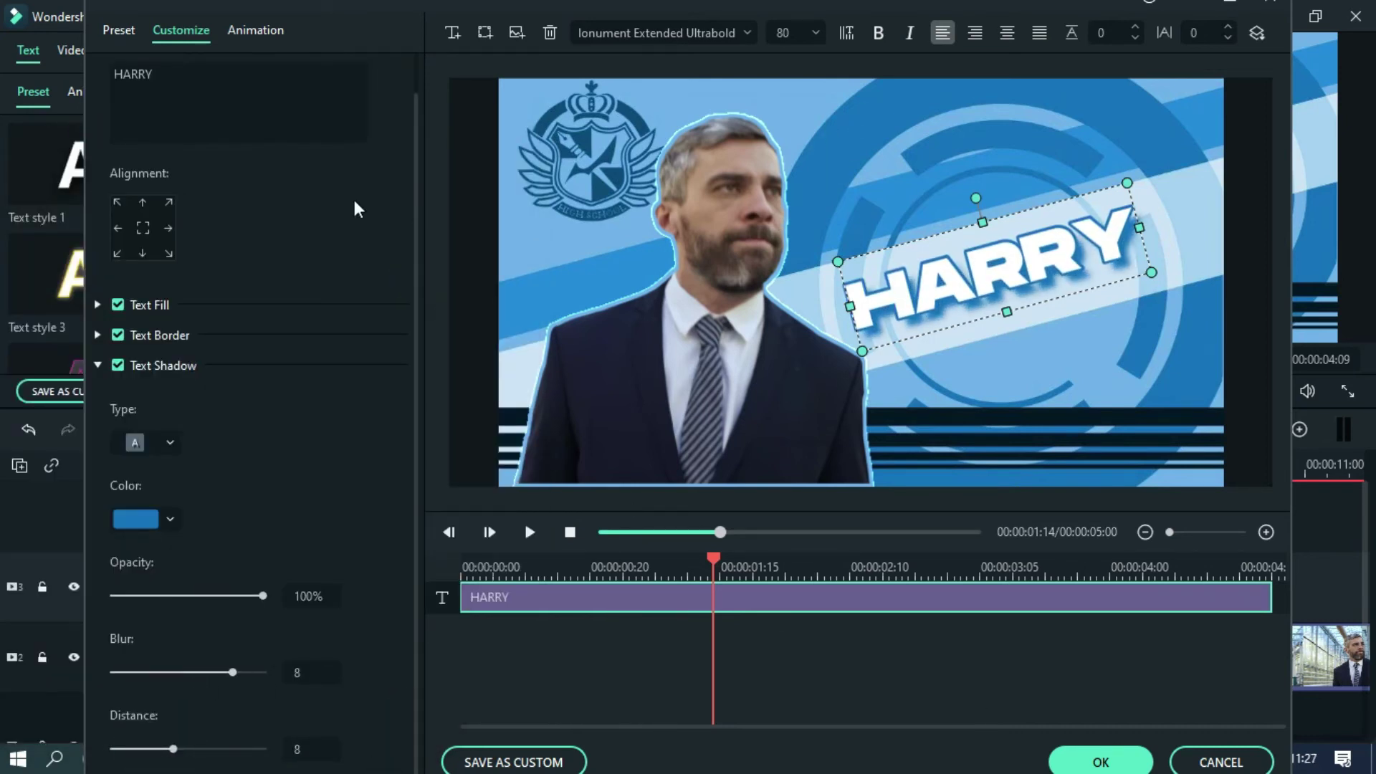
Step: Apply an animation preset to the title and confirm the advanced title settings
click(255, 30)
drag(418, 111, 423, 596)
double_click(325, 433)
click(1081, 760)
click(871, 427)
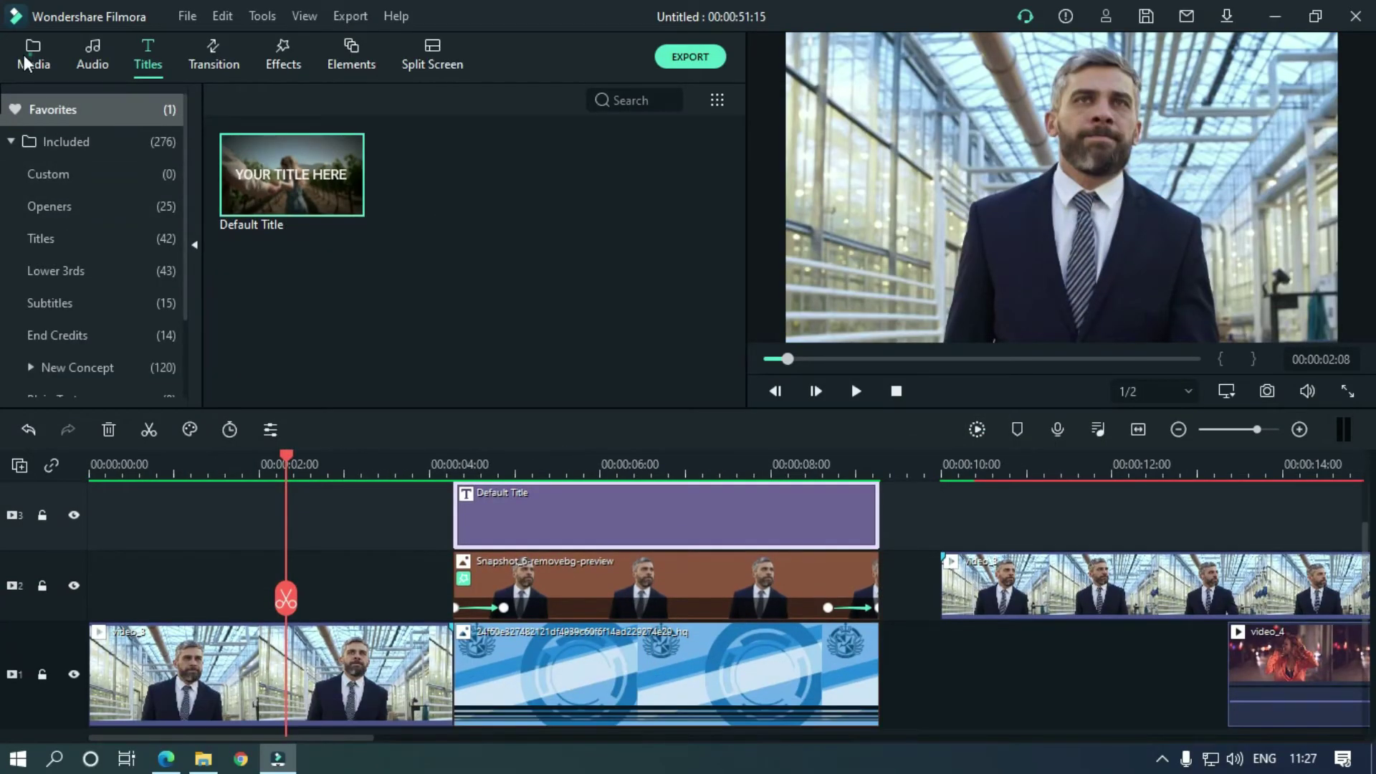
Step: Audition the SWOOSH #3 sound effect and place it on the audio track at the start and end of the snapshot animation
click(25, 60)
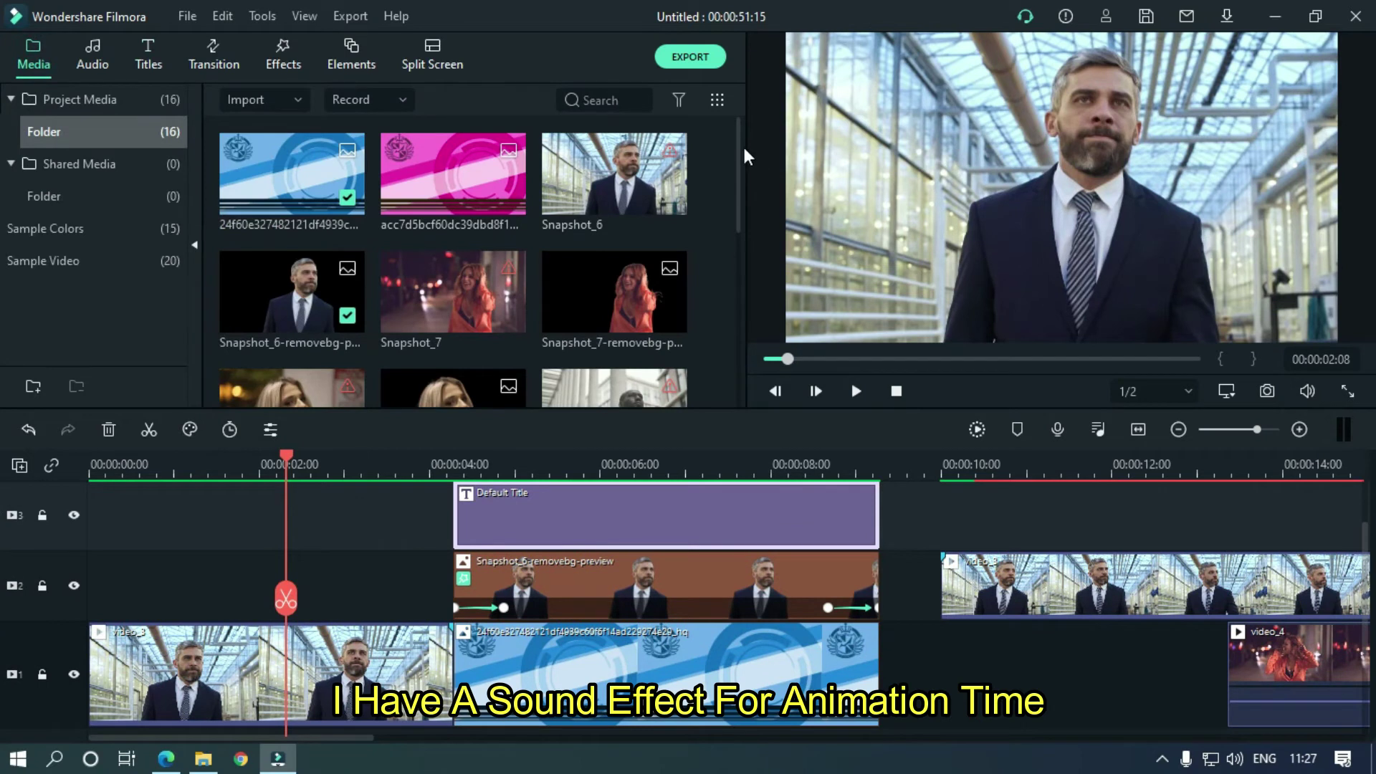
drag(737, 140, 746, 295)
right_click(471, 149)
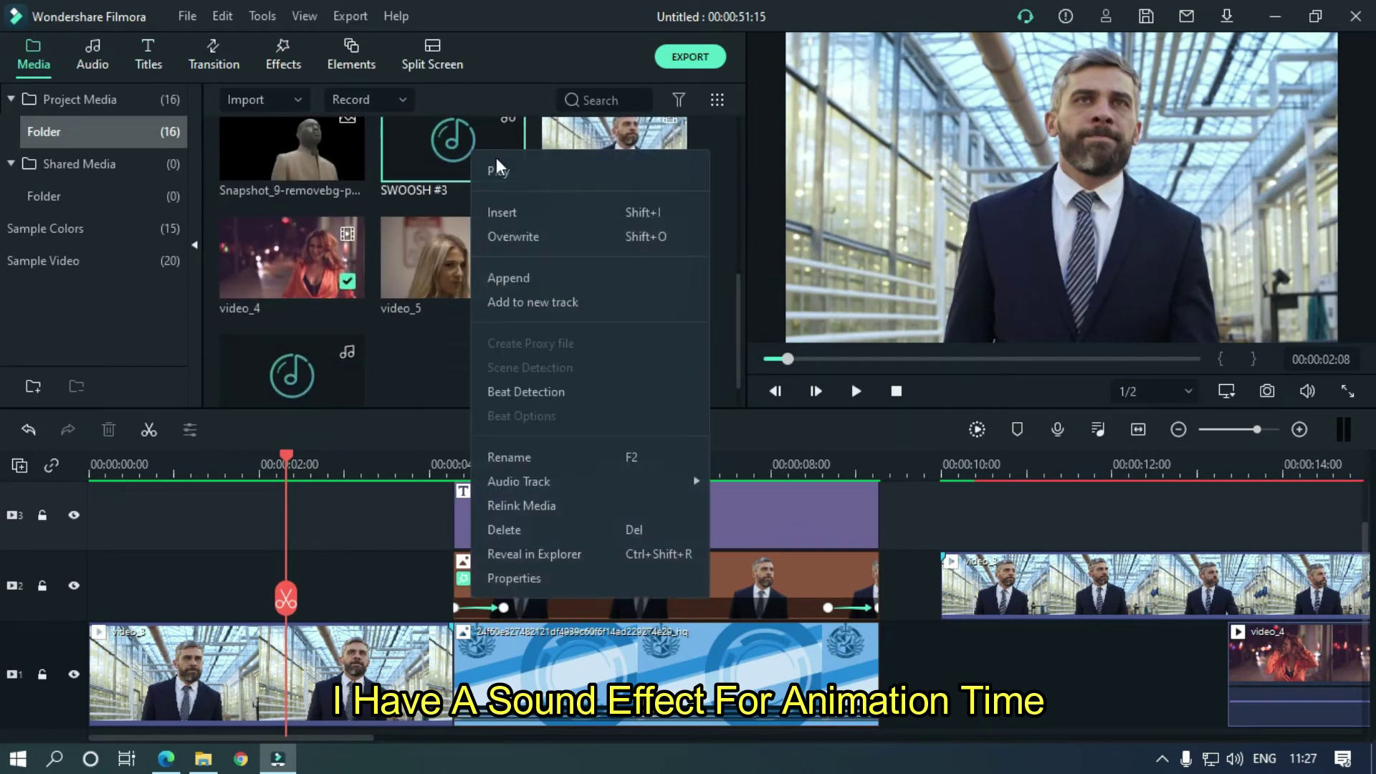
click(509, 170)
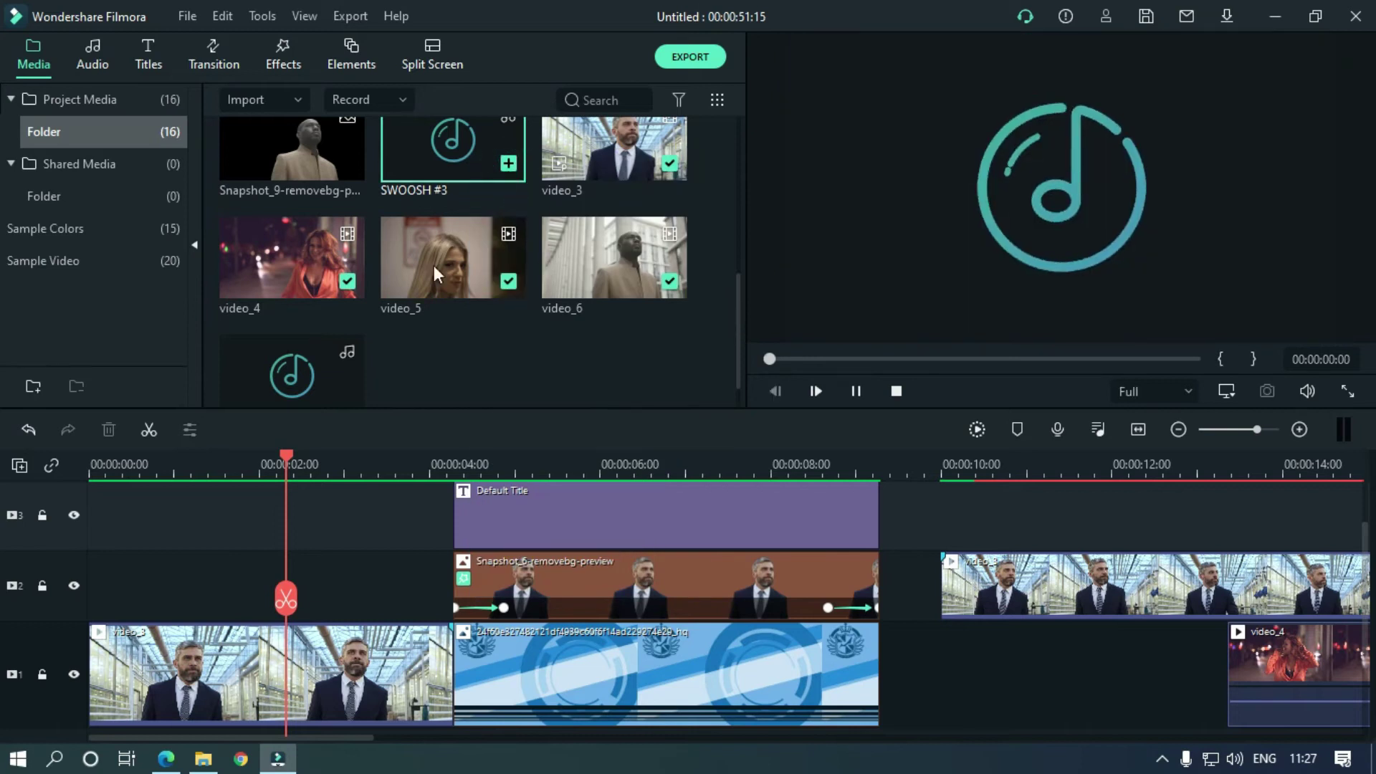
drag(495, 246, 493, 659)
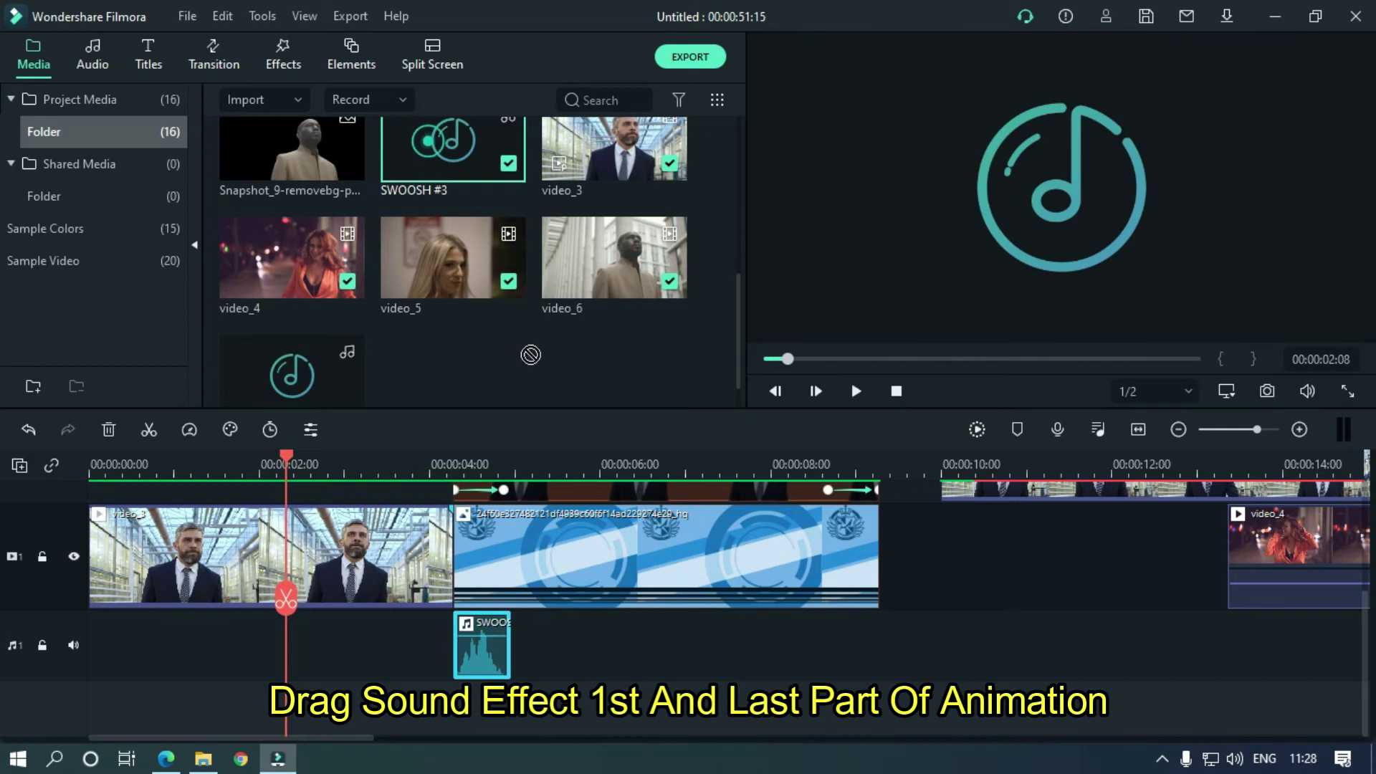
drag(832, 649, 833, 649)
Step: Move the second video_3 clip from the second video track to the first, directly after the blue background clip
drag(1367, 621, 1367, 598)
drag(619, 469, 355, 438)
drag(989, 478, 688, 474)
drag(989, 706, 837, 609)
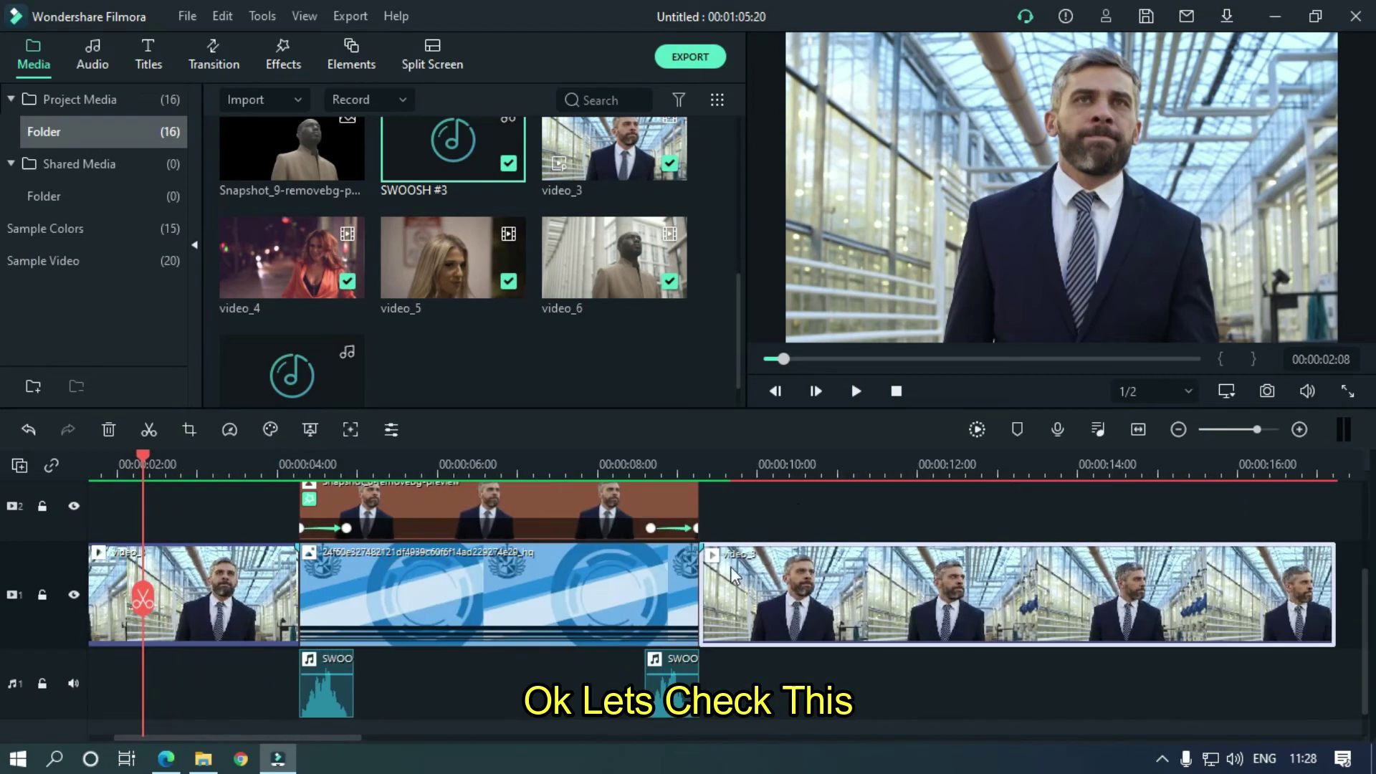
drag(348, 733, 272, 737)
scroll(6, 637, up, 3)
Step: Play the intro from 00:00:00:18 past the snapshot section to check the title, animation and sound effects
click(145, 466)
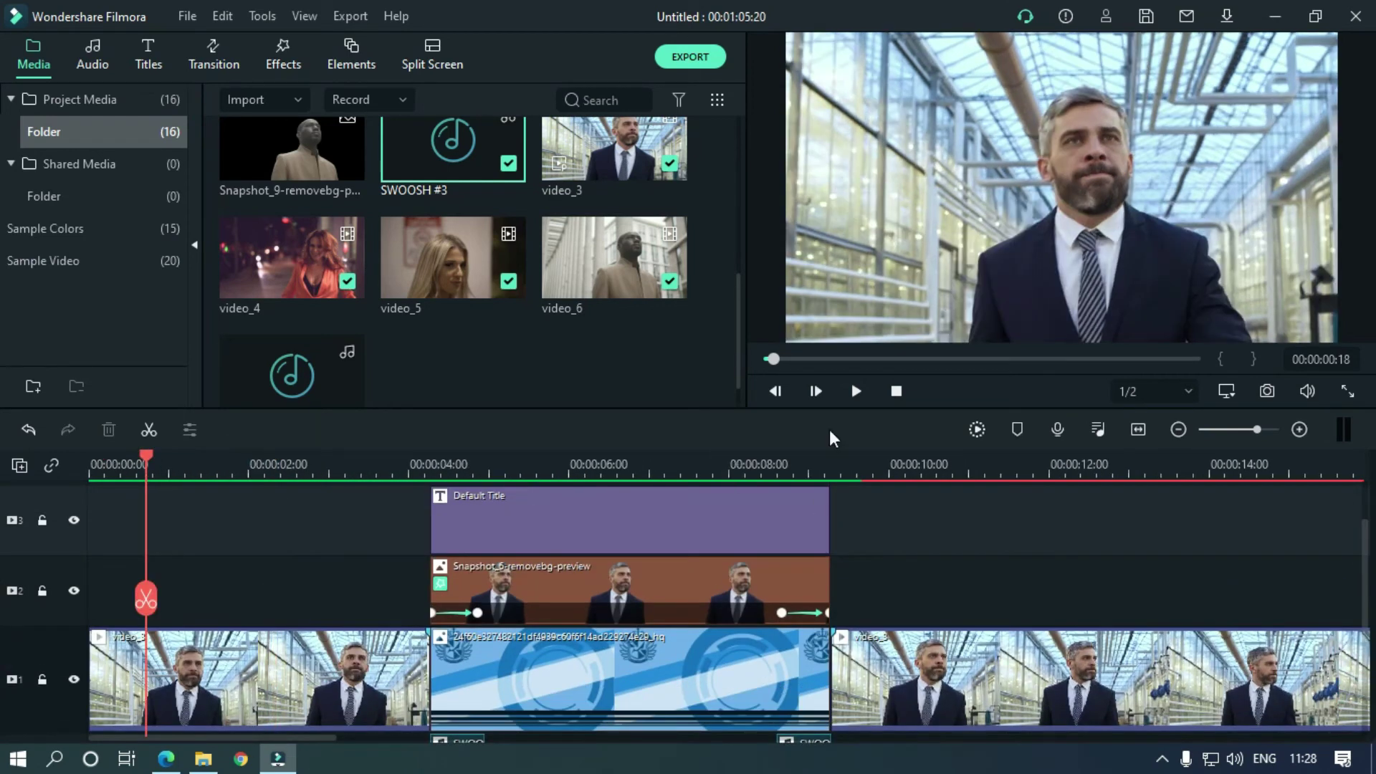
click(855, 390)
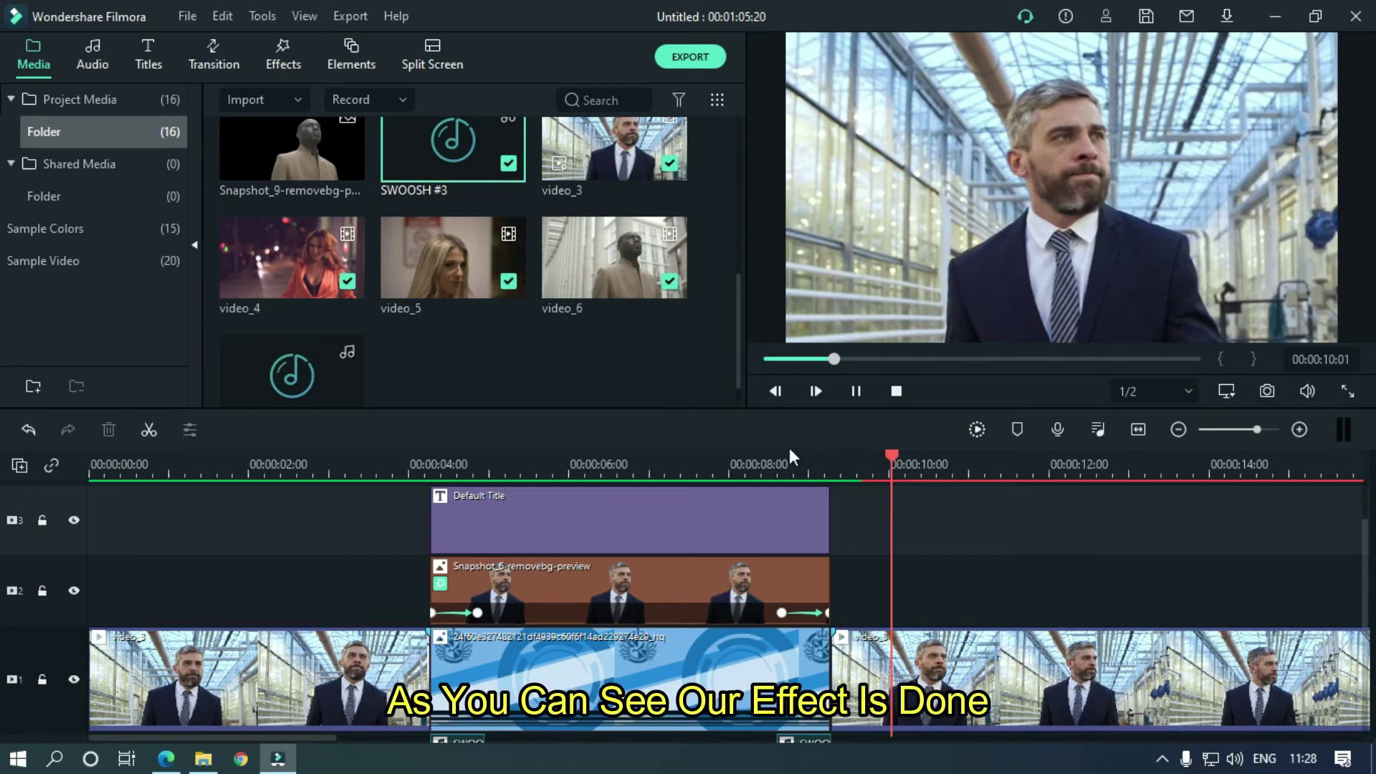
key(space)
Step: Trim about one second off the start of the first video_3 clip and cut away the second video_3 clip after 00:00:12:07
drag(798, 472, 144, 473)
click(138, 470)
click(137, 599)
click(107, 663)
key(Delete)
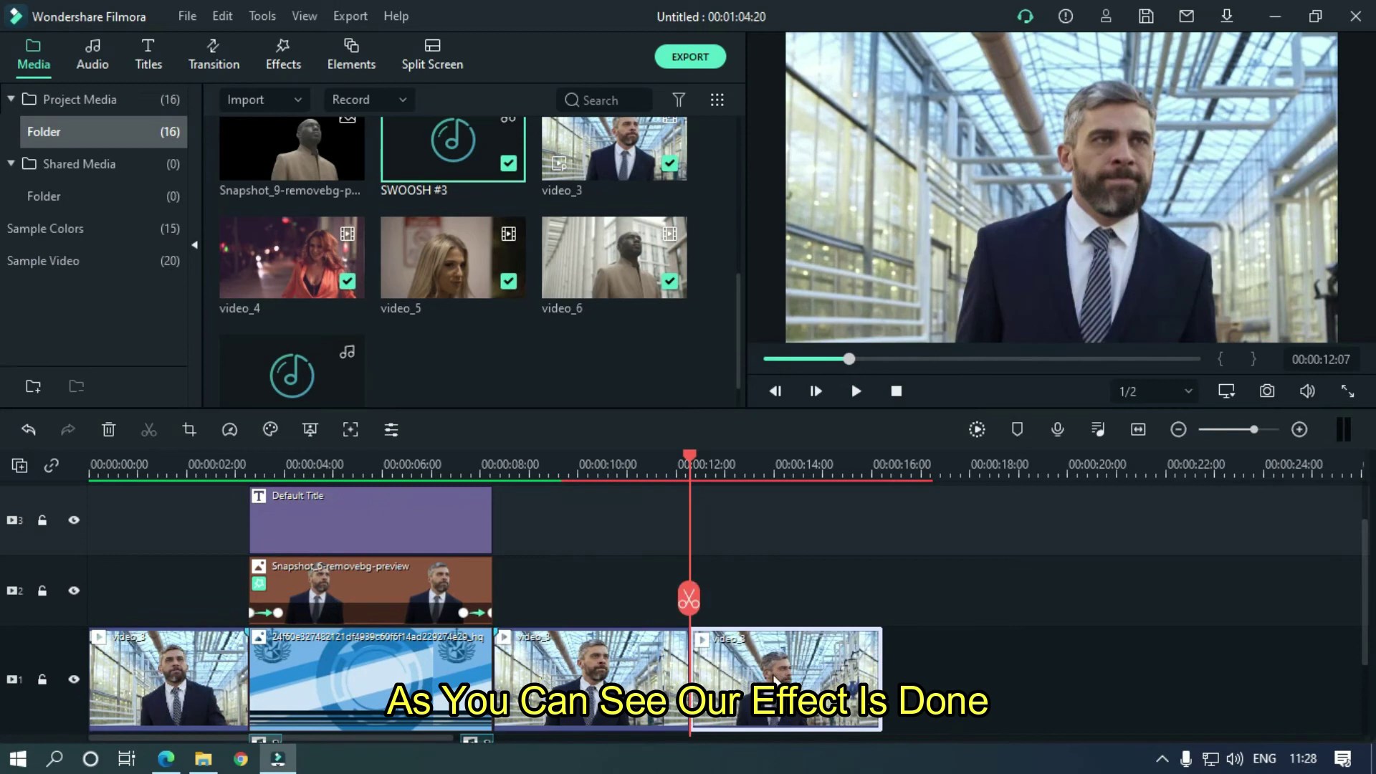
click(684, 597)
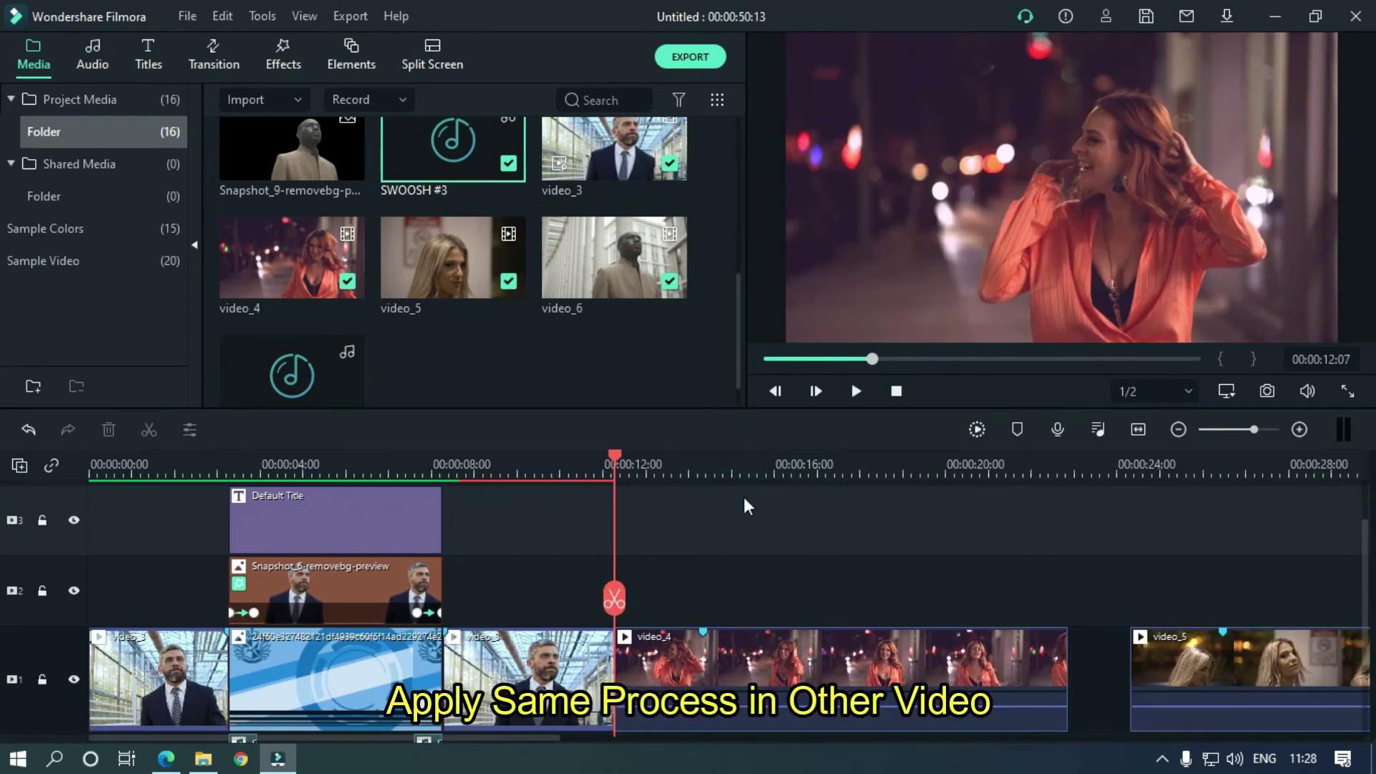
Step: Split video_4 at its 00:00:14:09 marker and insert the pink background there with the Snapshot_7-removebg-preview cutout on the track above
drag(787, 465, 931, 473)
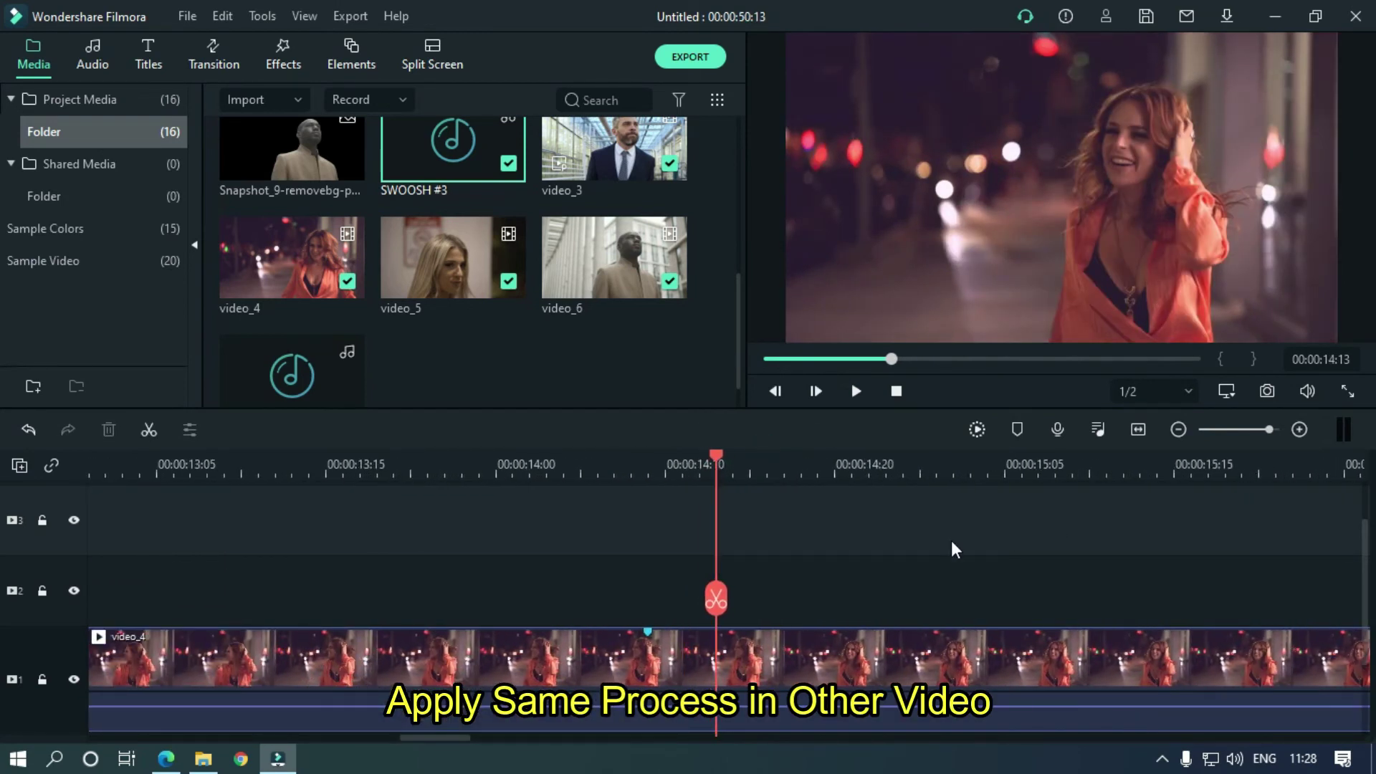
click(663, 465)
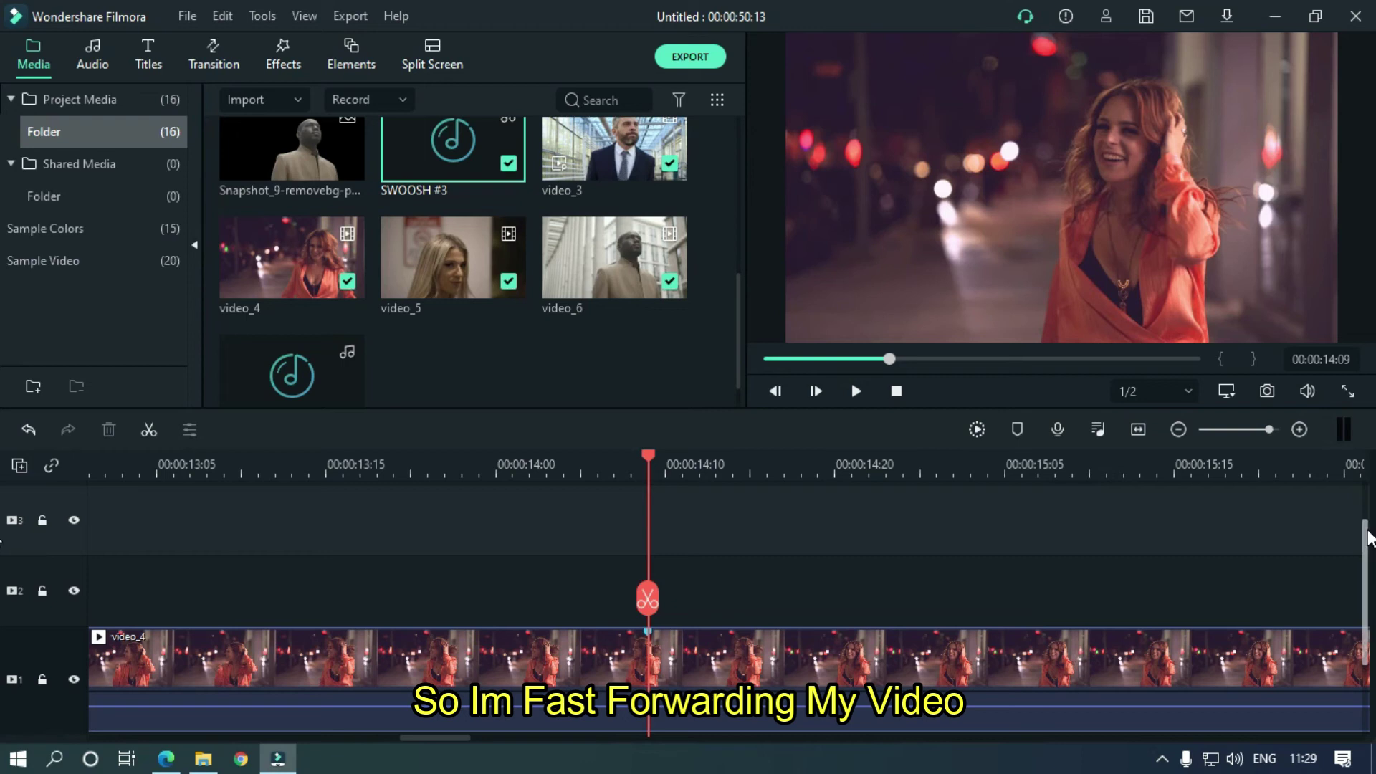
scroll(1368, 539, down, 2)
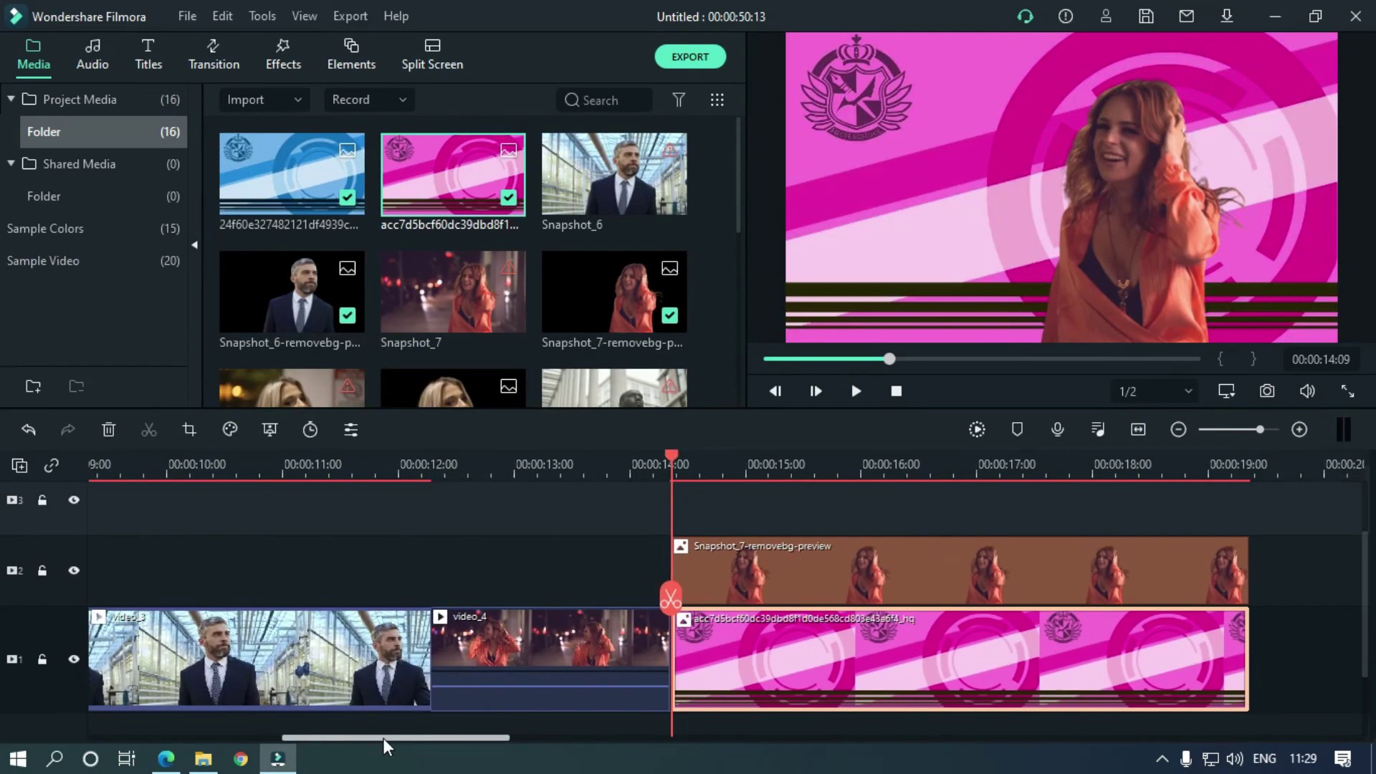
Step: Give the Snapshot_7 cutout a pink border and keyframe its slide to position X -204 at 00:00:14:24
right_click(640, 583)
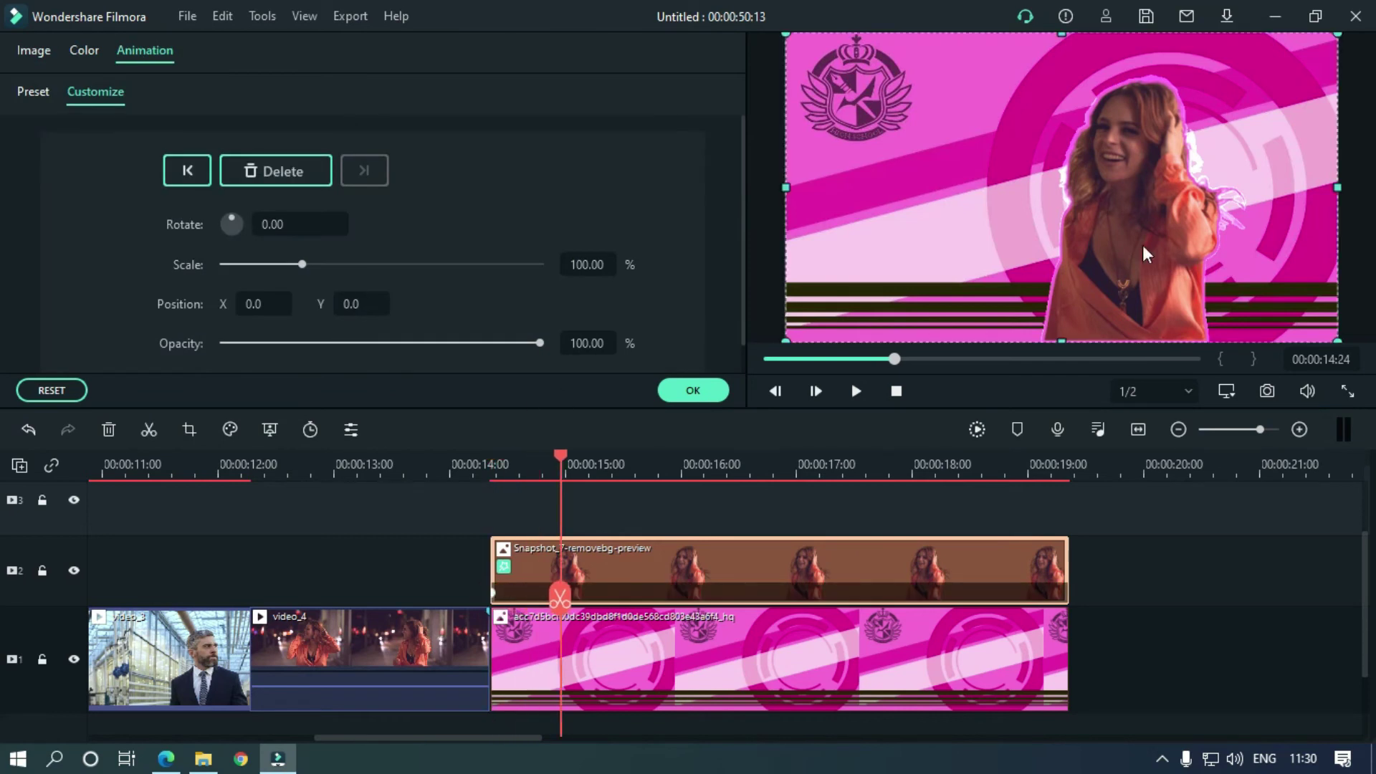
drag(1144, 253, 940, 254)
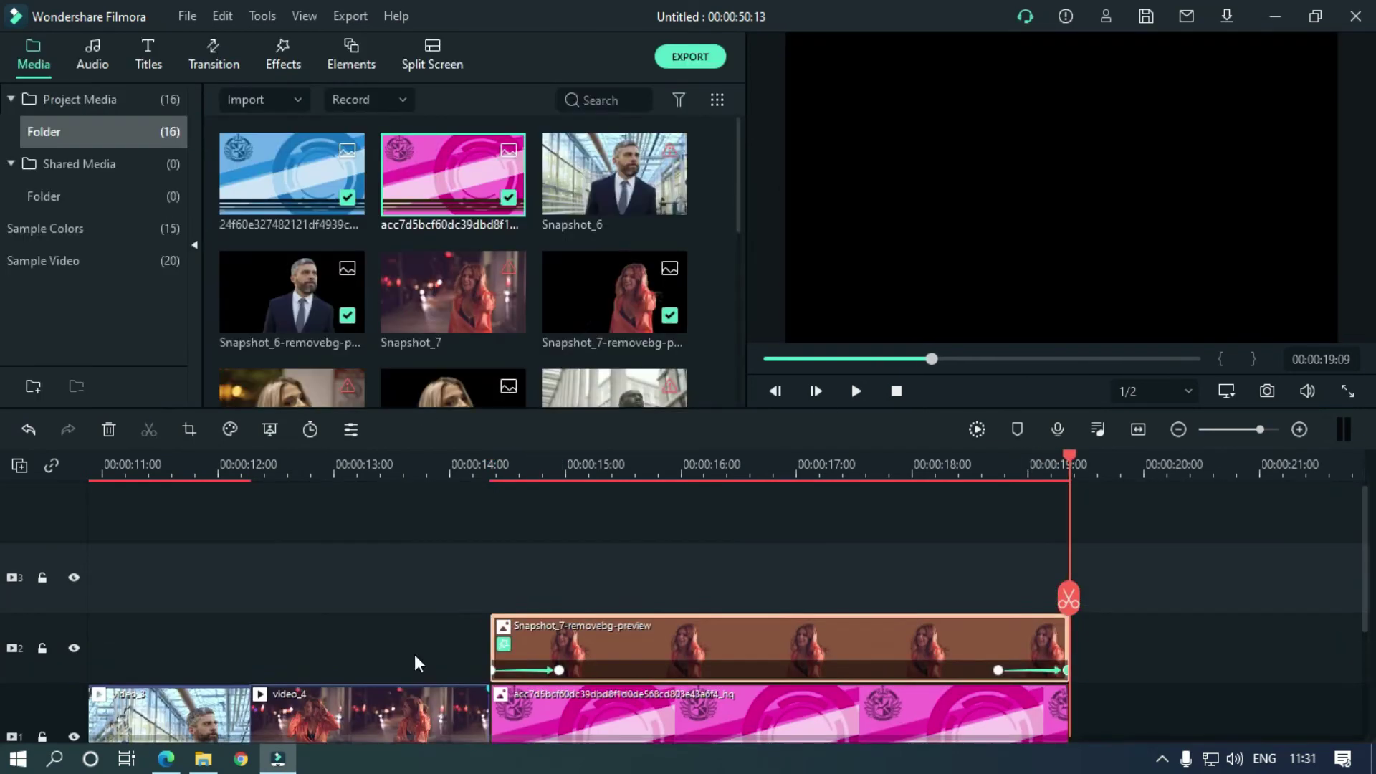
click(418, 467)
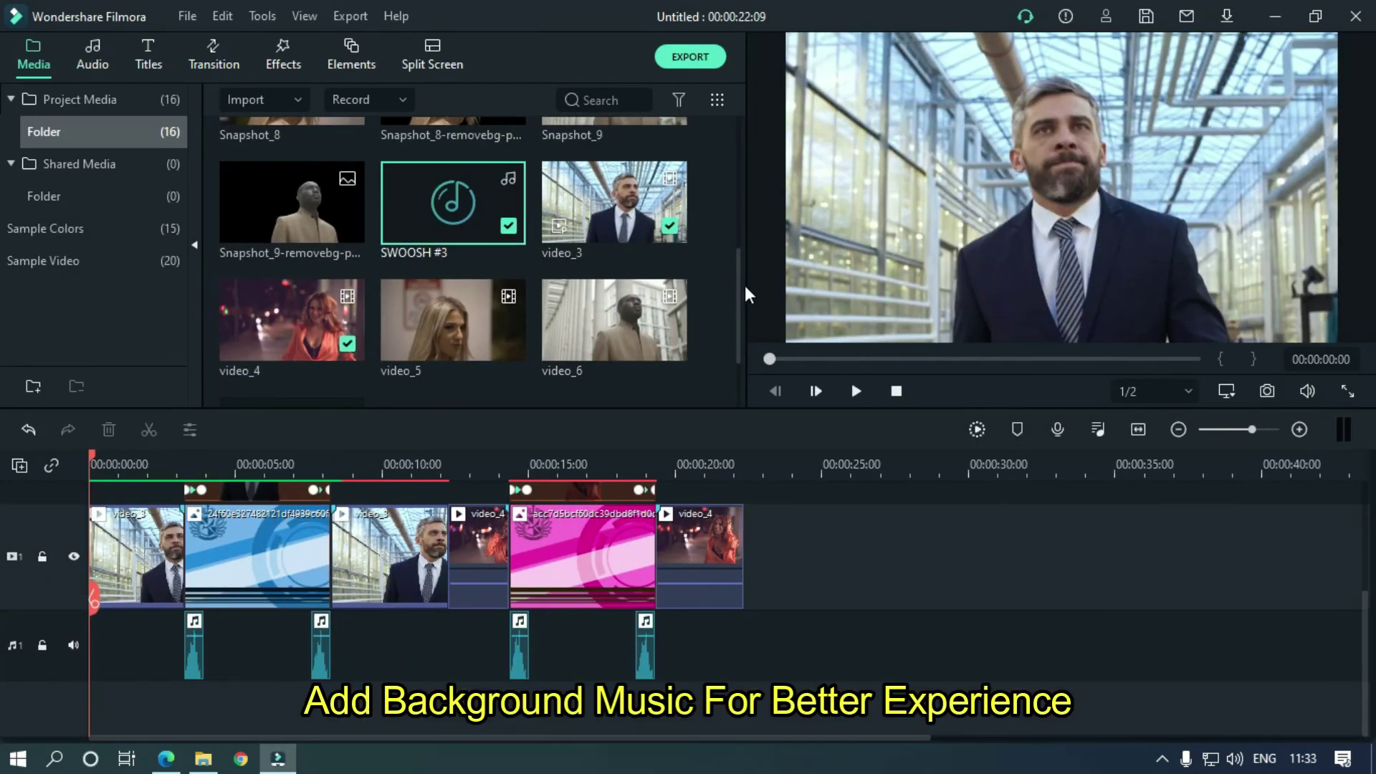
Step: Add the WATEVA & Fiveight music to the second audio track from the start and cut it to the video's end
drag(742, 293, 665, 351)
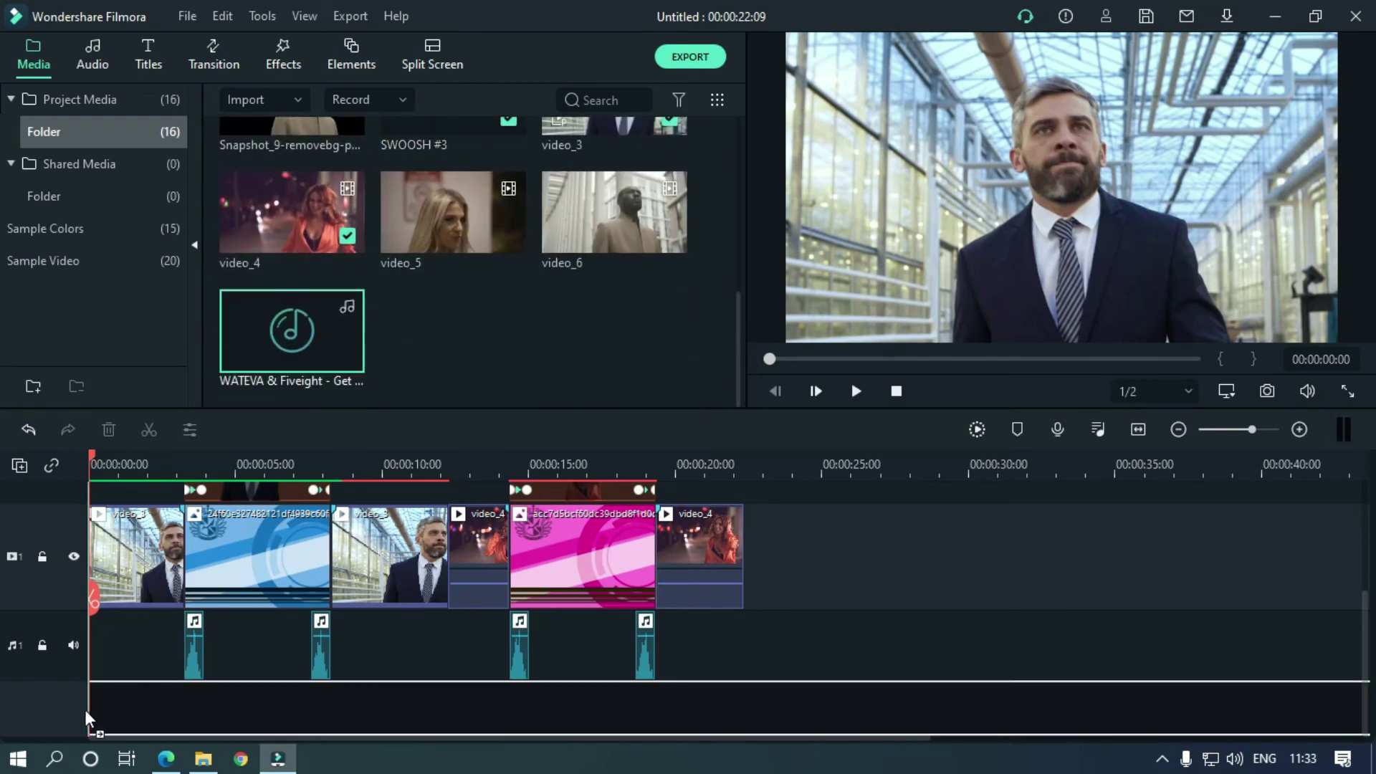
click(347, 353)
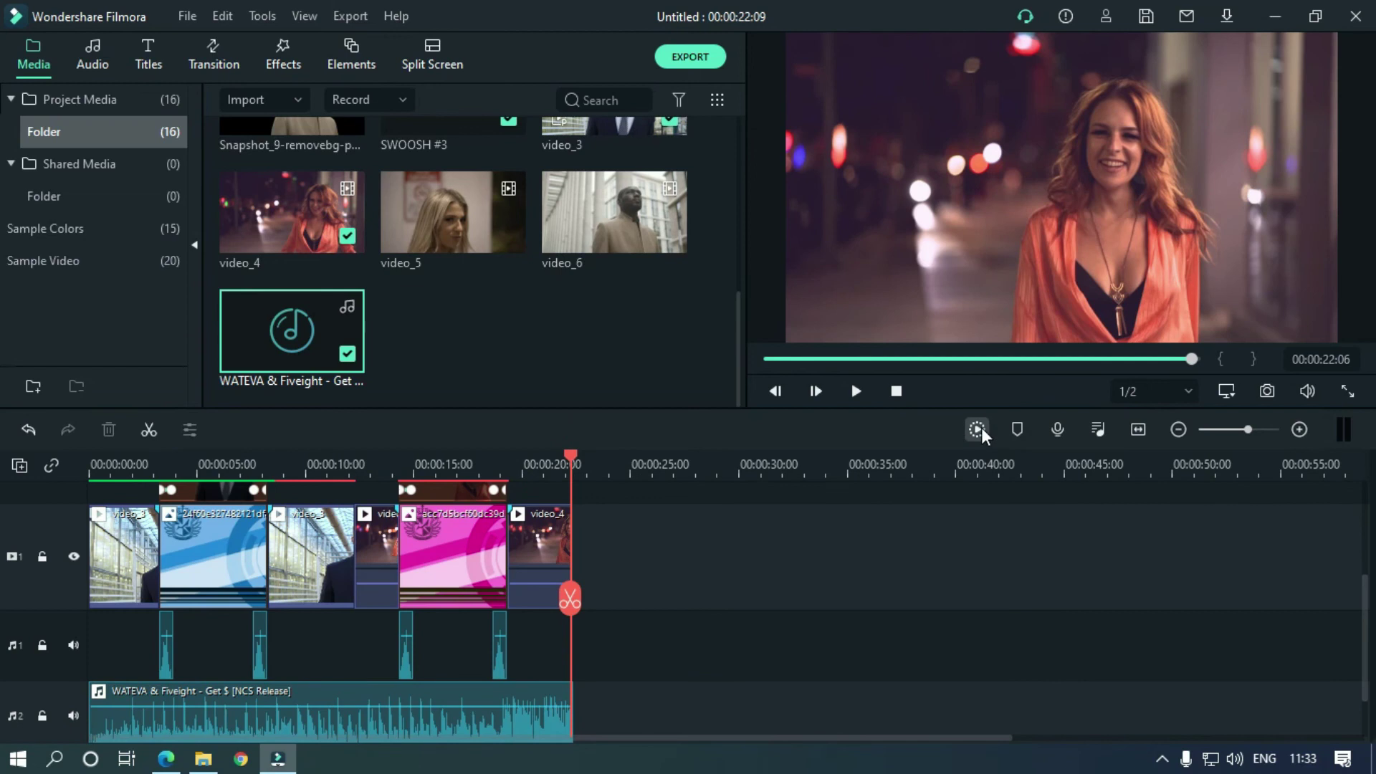
Step: Render the timeline preview for smooth playback and play the finished intro from the beginning
click(977, 429)
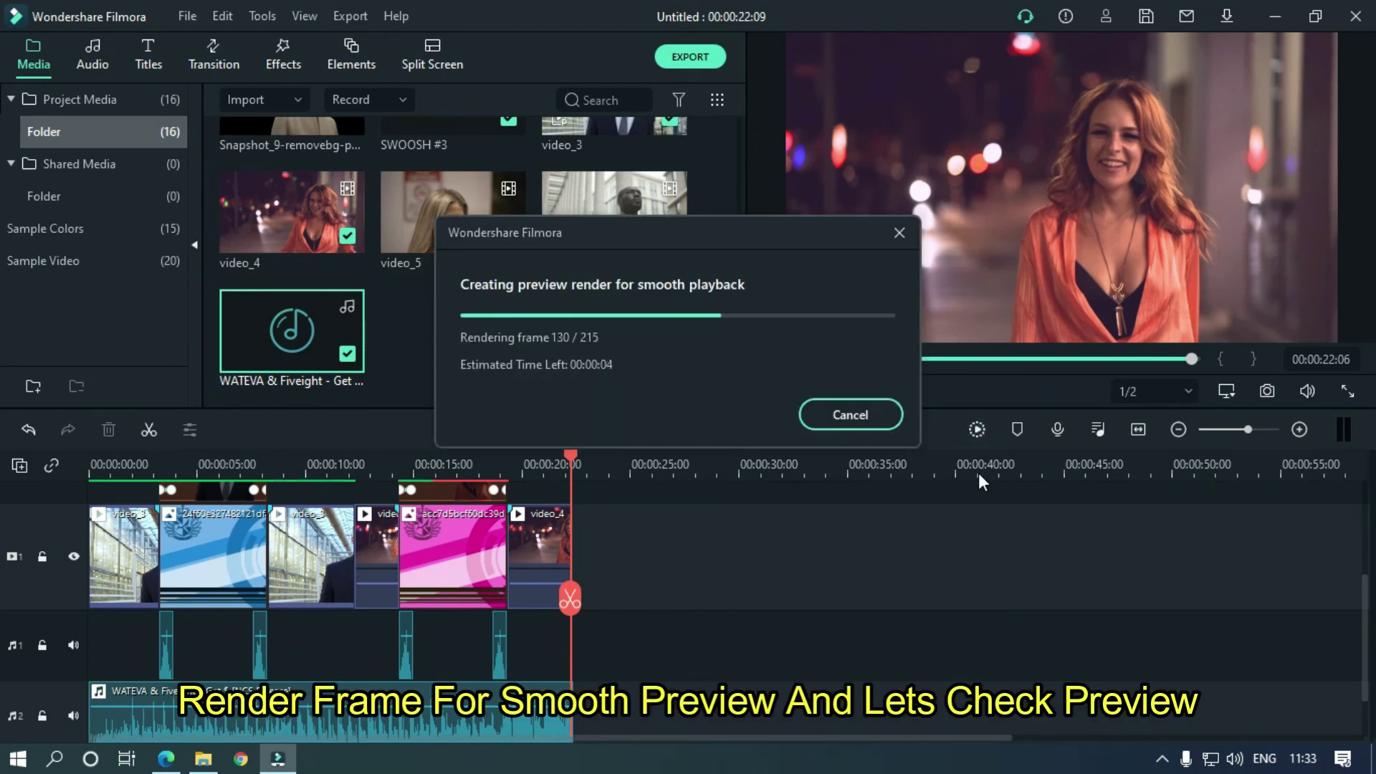
click(896, 390)
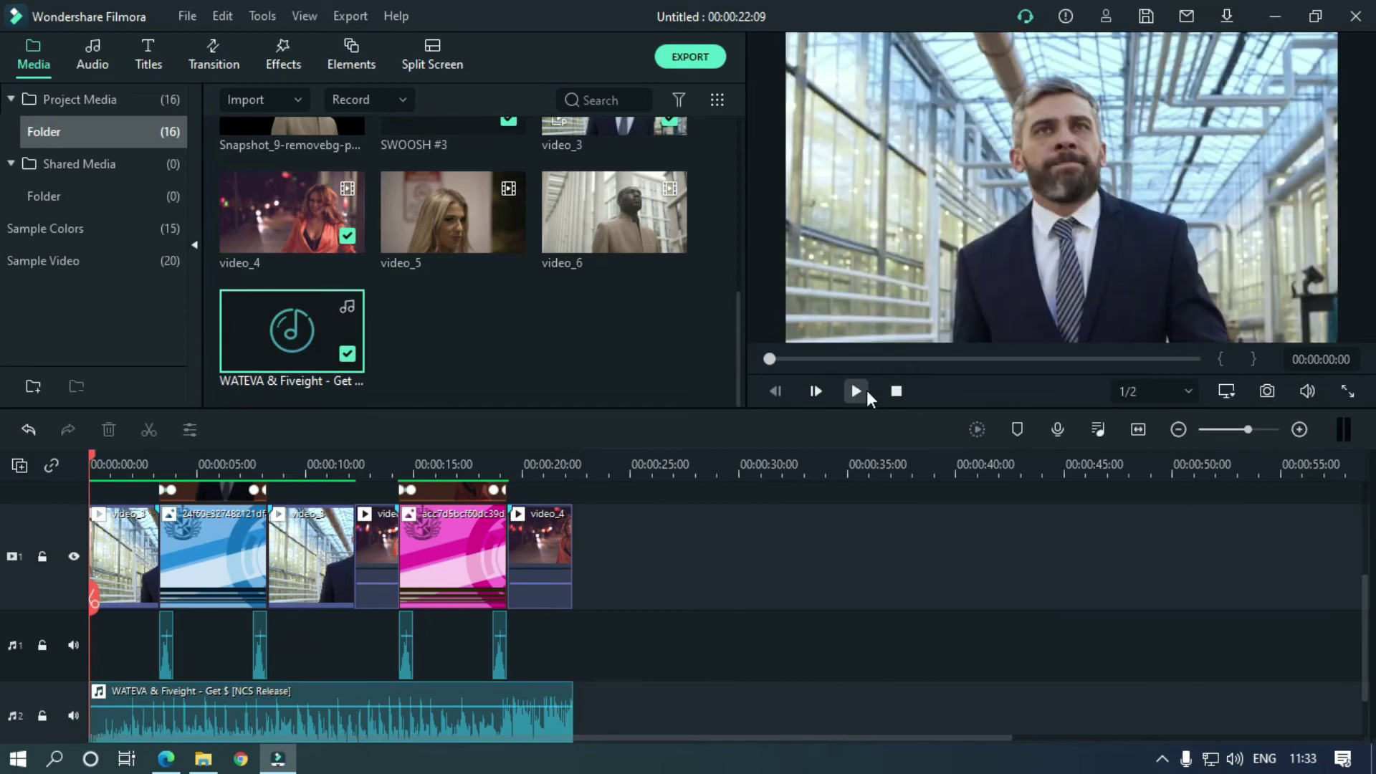
click(862, 390)
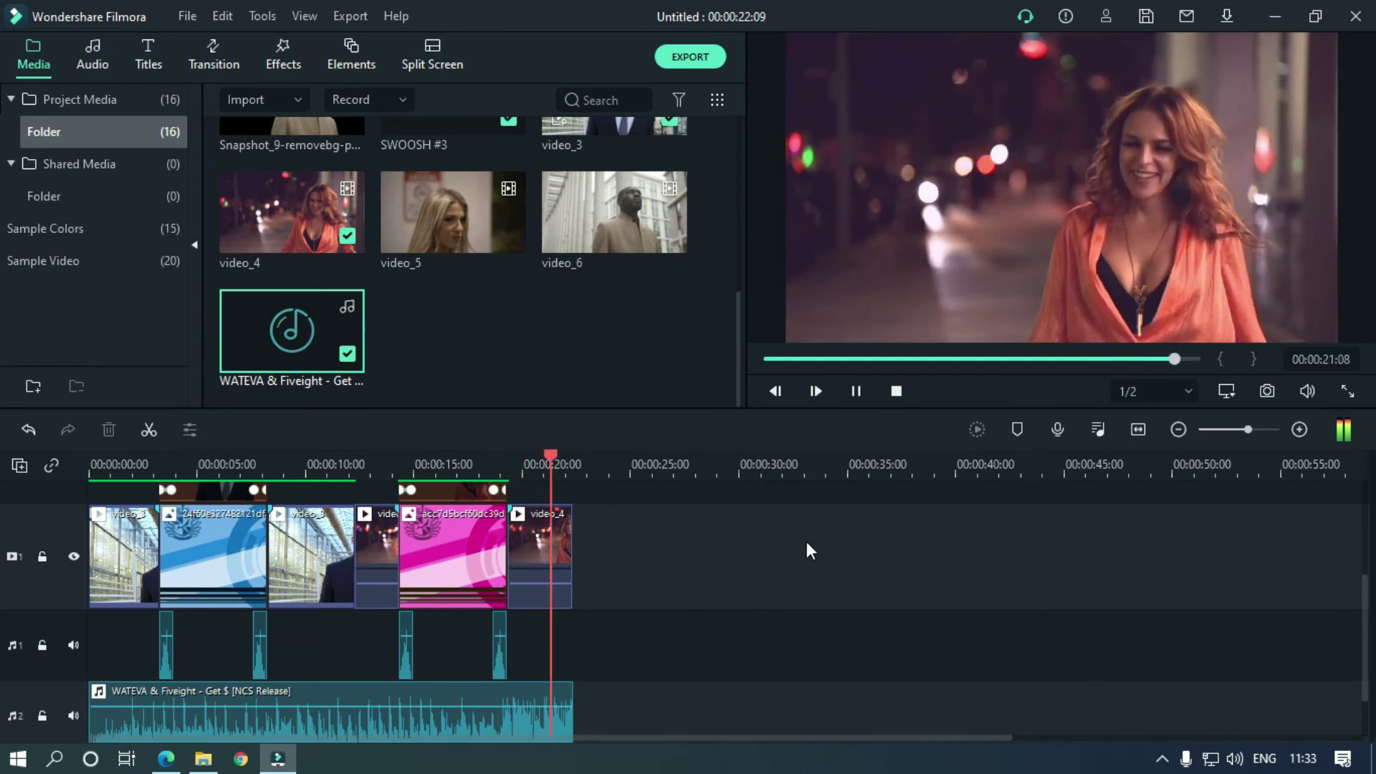
click(896, 391)
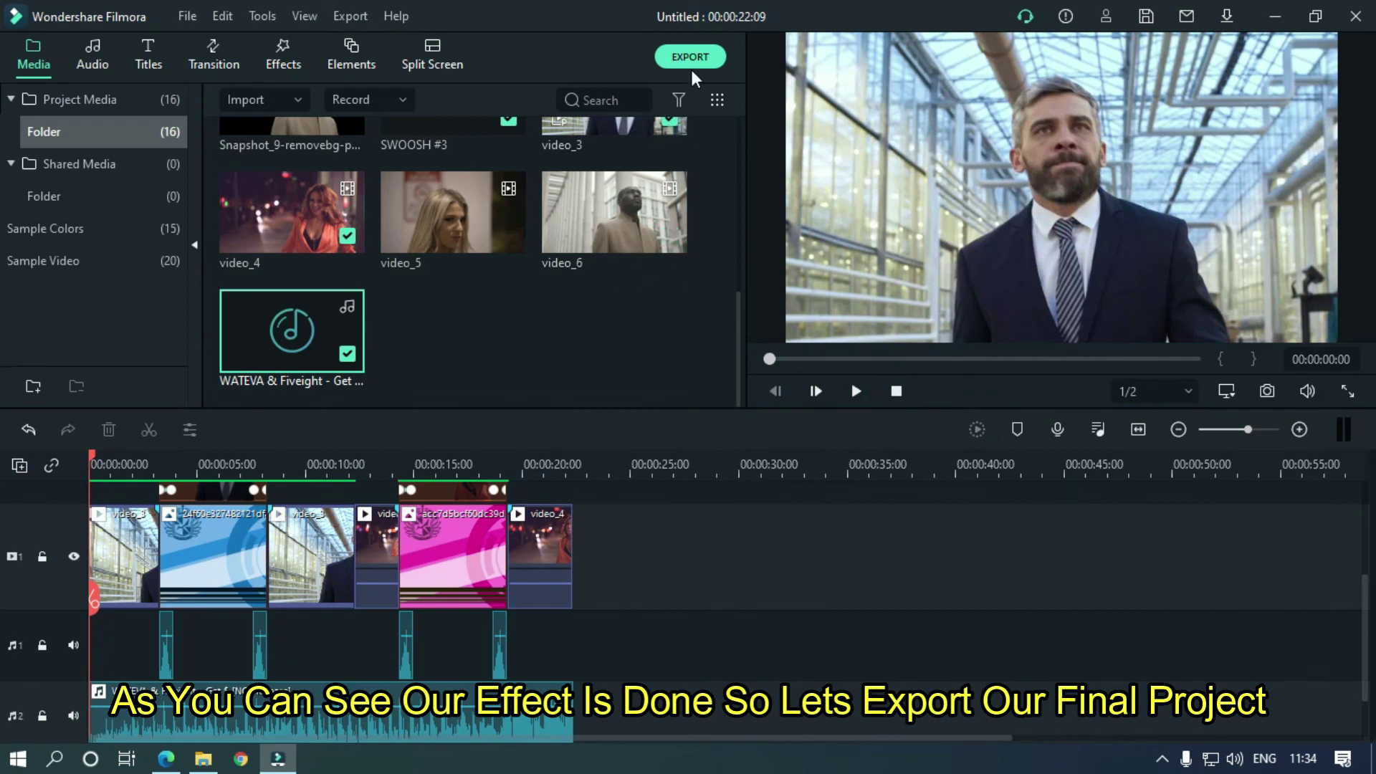